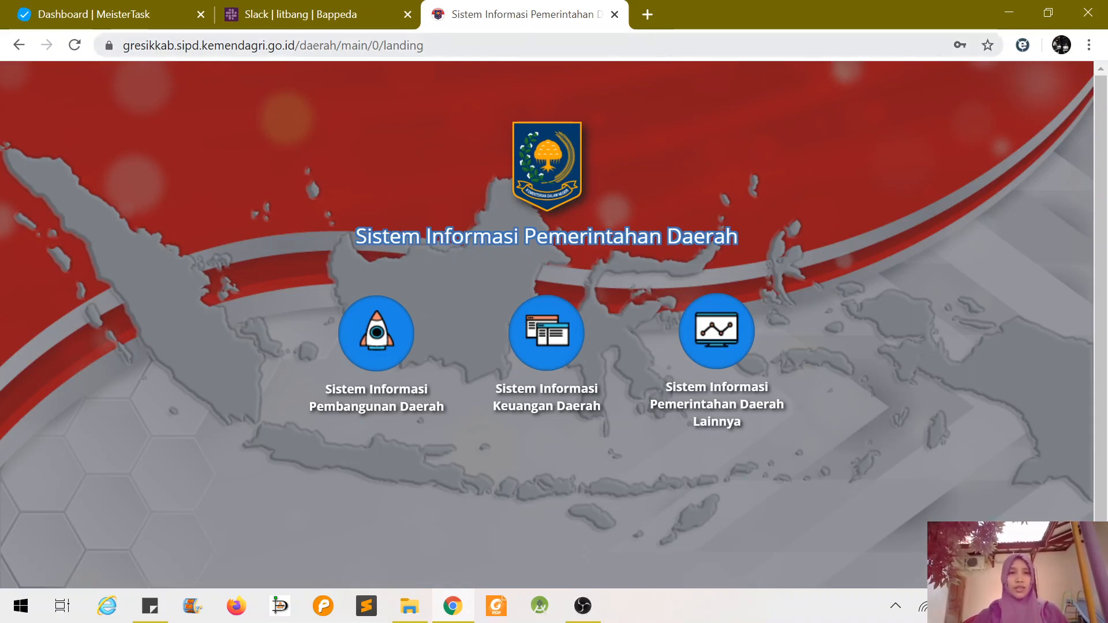
Open the Sistem Informasi Pembangunan Daerah login page from the SIPD landing page.
{"action": "left_click_drag", "start_coordinate": [295, 46], "coordinate": [119, 48]}
{"action": "left_click", "coordinate": [227, 342]}
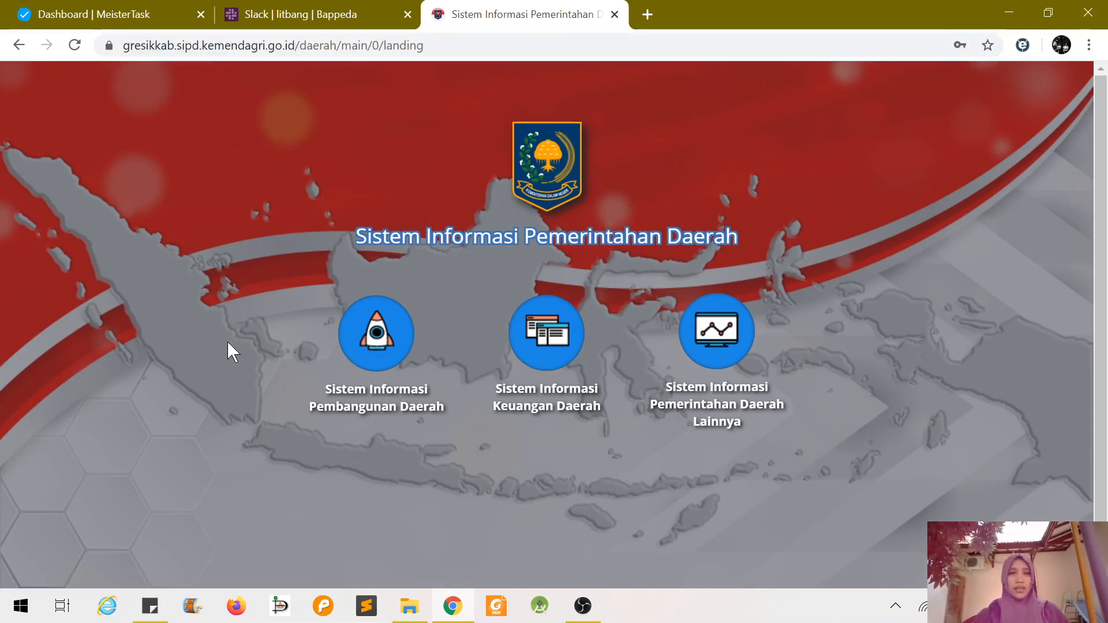
{"action": "left_click", "coordinate": [373, 350]}
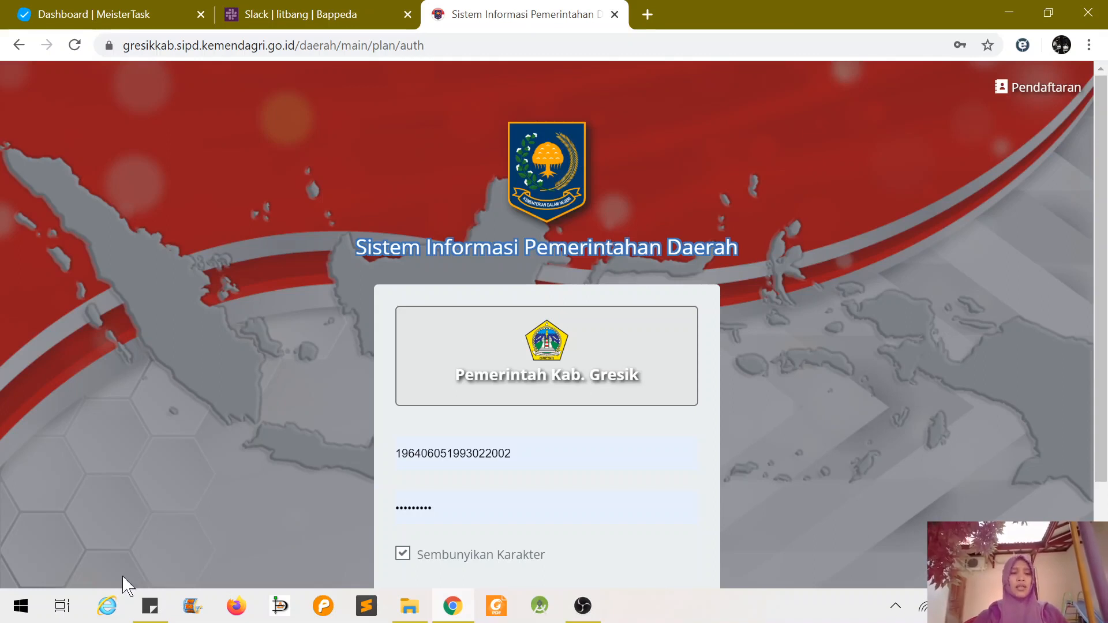
Fill in the employee ID number from the sticky note with the saved account password and log in.
{"action": "left_click", "coordinate": [150, 606]}
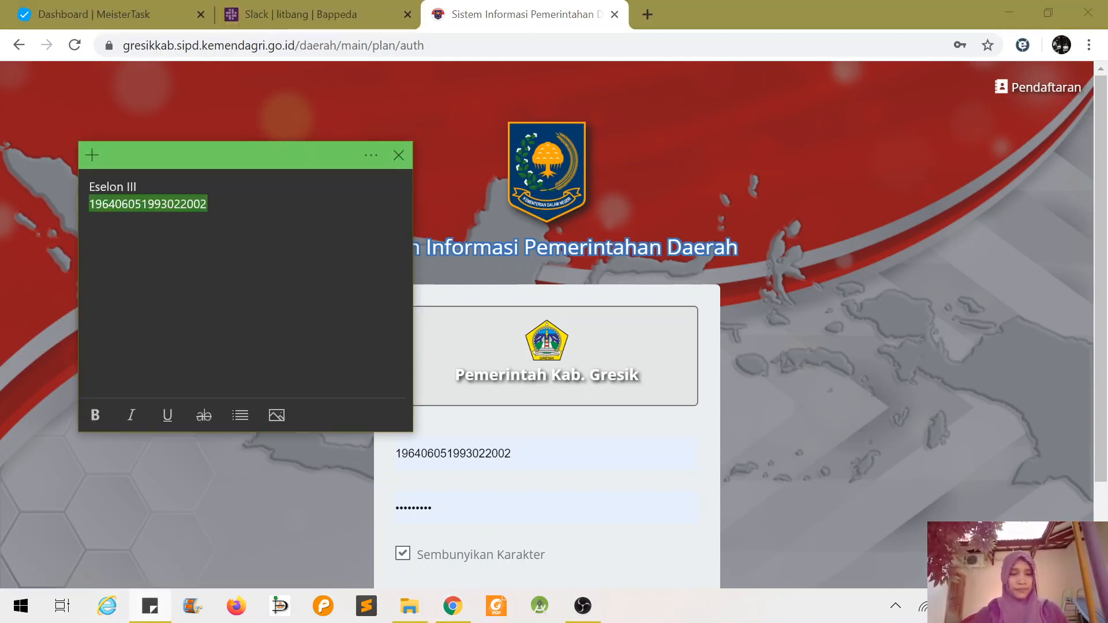
{"action": "left_click", "coordinate": [489, 165]}
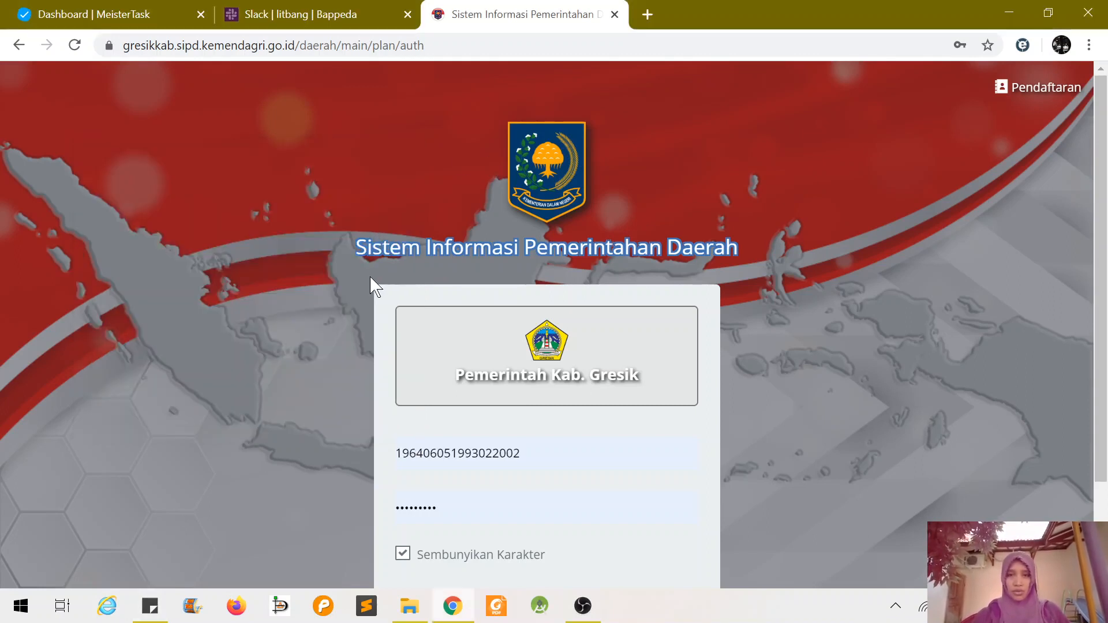
{"action": "double_click", "coordinate": [531, 449]}
{"action": "key", "text": "ctrl+v"}
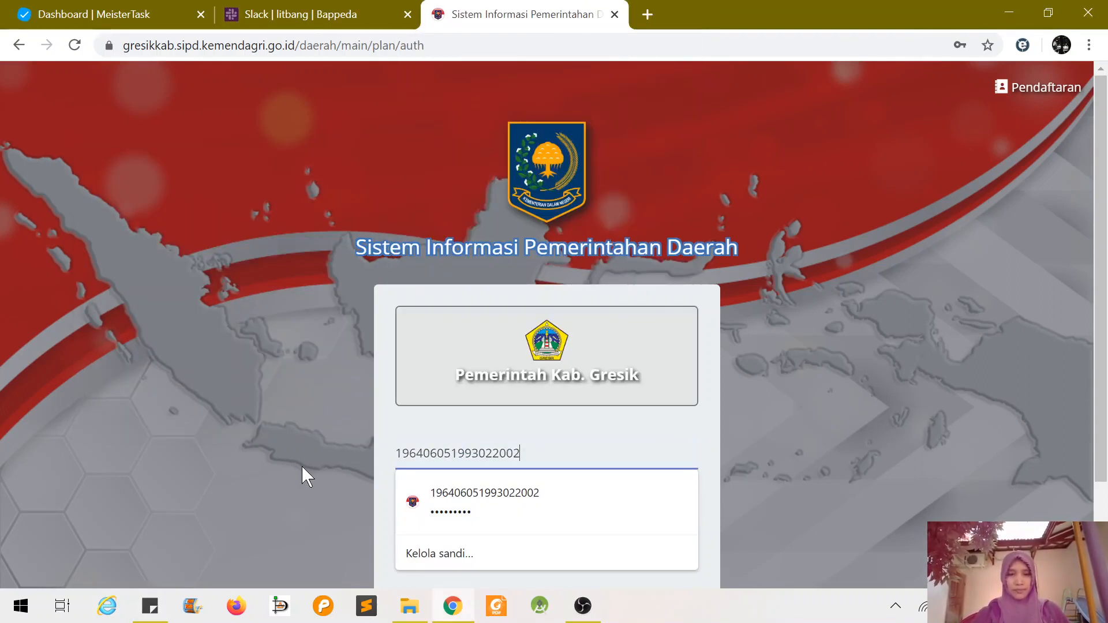
{"action": "left_click", "coordinate": [519, 501]}
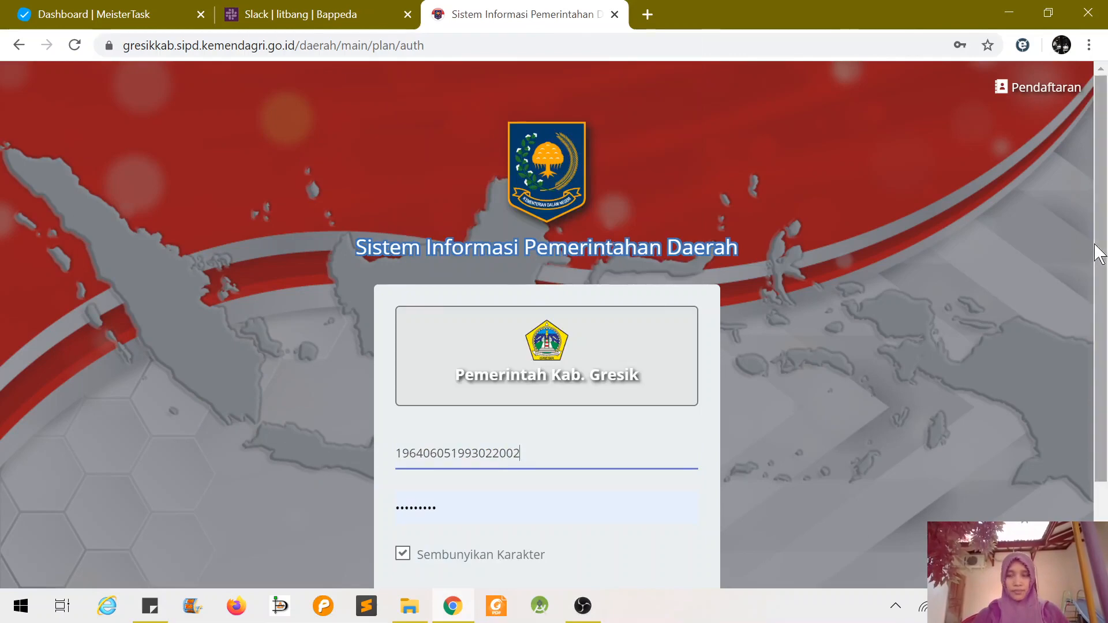
{"action": "scroll", "coordinate": [1095, 249], "scroll_direction": "down", "scroll_amount": 3}
{"action": "left_click", "coordinate": [568, 526]}
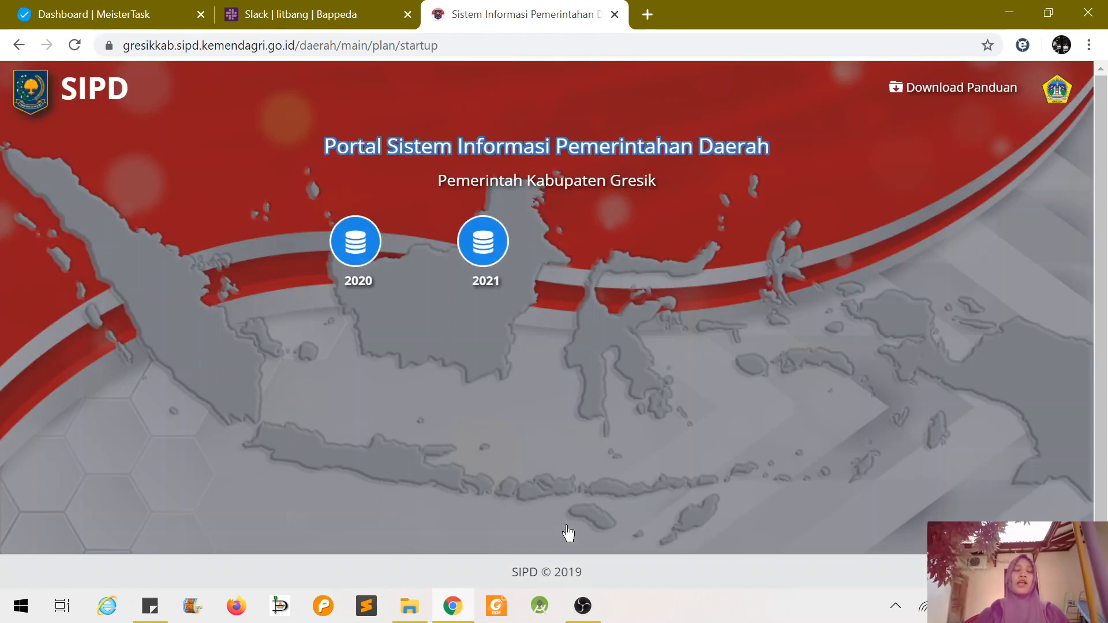
Look through the downloadable SIPD guides and open the 2021 planning data.
{"action": "left_click", "coordinate": [942, 99]}
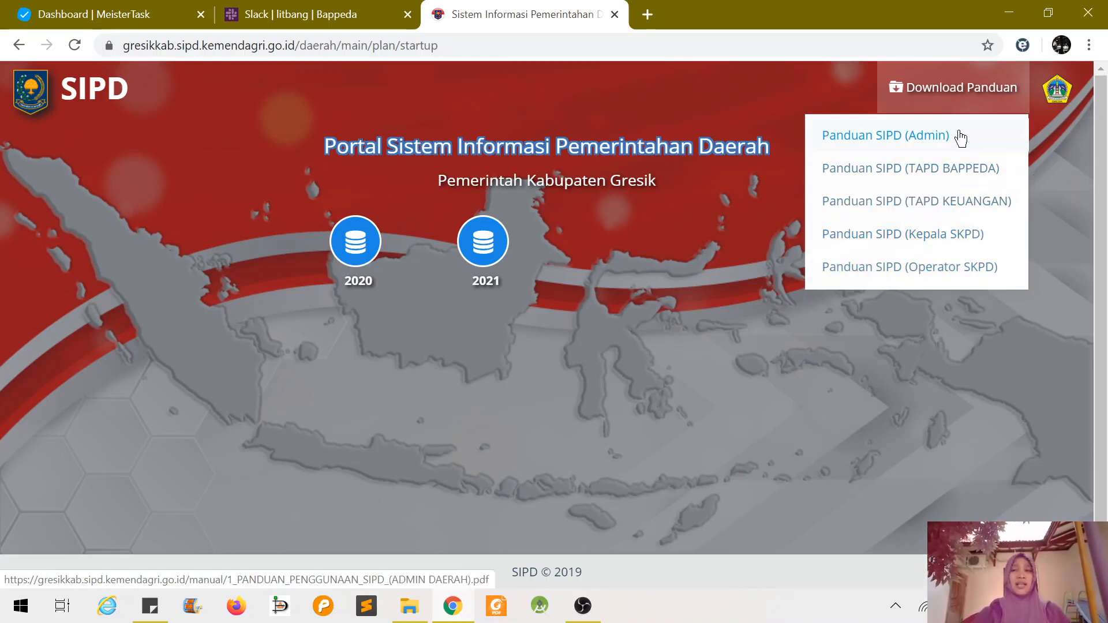
{"action": "left_click", "coordinate": [697, 289]}
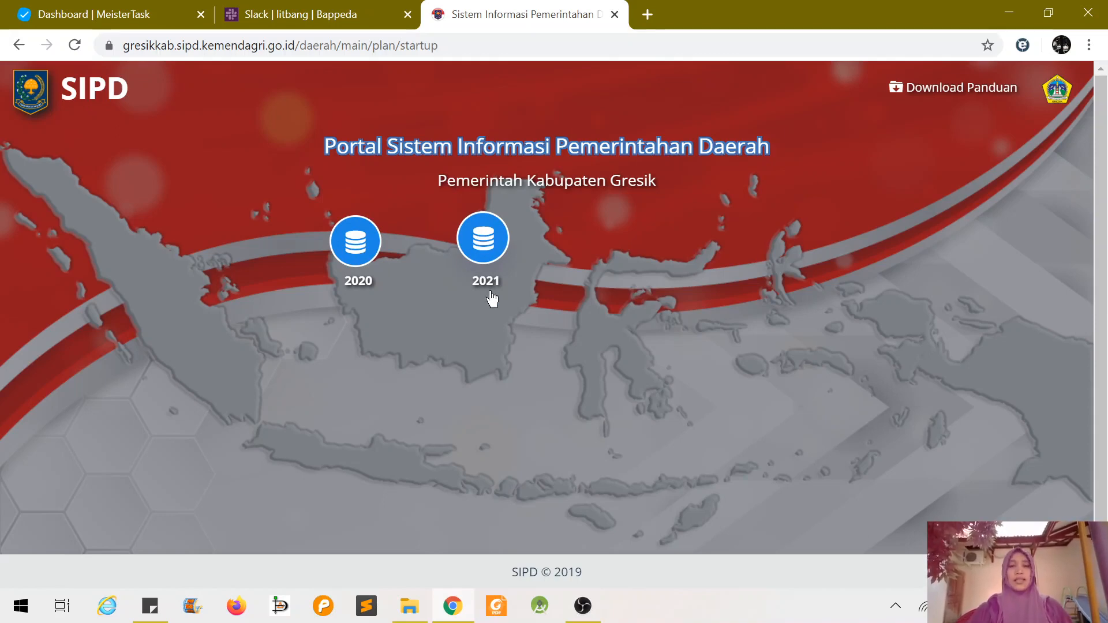
{"action": "left_click", "coordinate": [483, 249]}
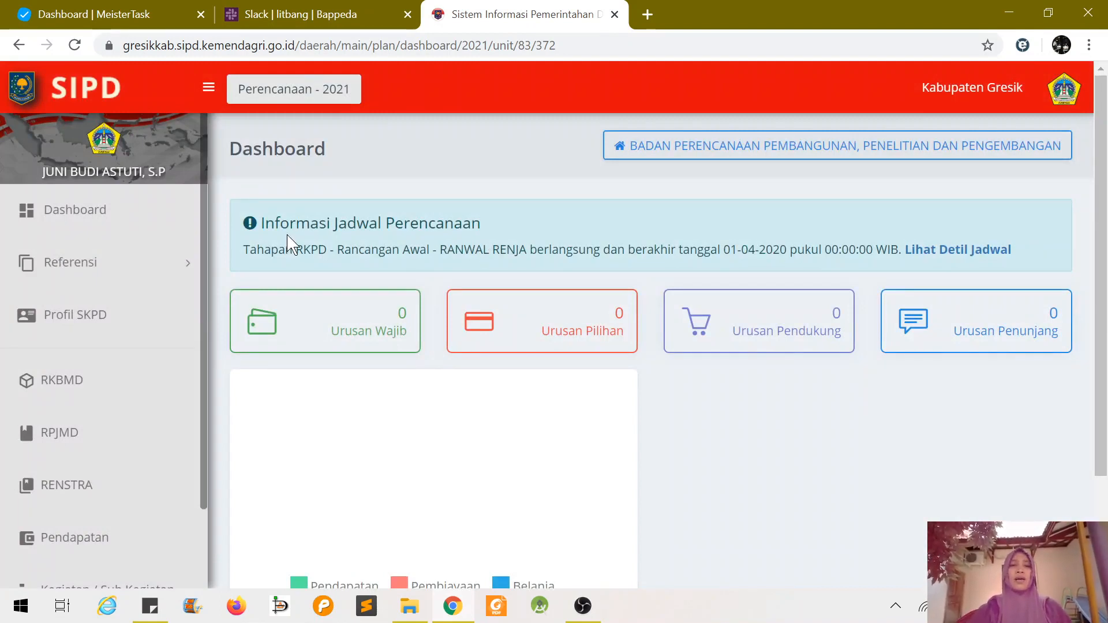
Examine the Informasi Jadwal Perencanaan notice for the current planning stage and its end date.
{"action": "left_click_drag", "start_coordinate": [260, 223], "coordinate": [484, 234]}
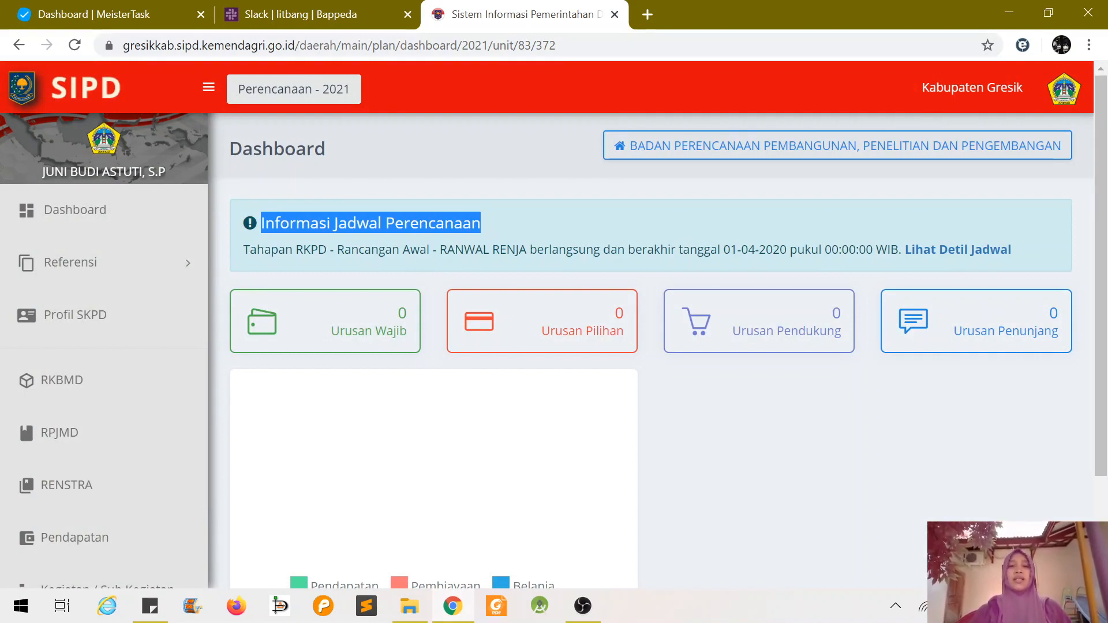
{"action": "left_click_drag", "start_coordinate": [436, 250], "coordinate": [526, 249]}
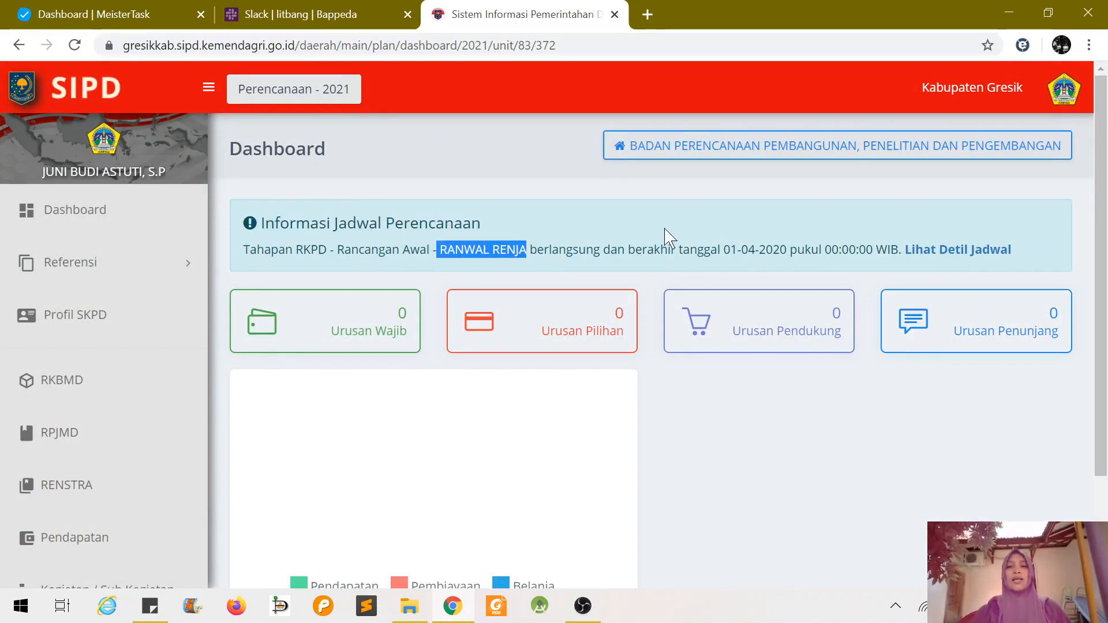
{"action": "left_click_drag", "start_coordinate": [724, 250], "coordinate": [789, 249]}
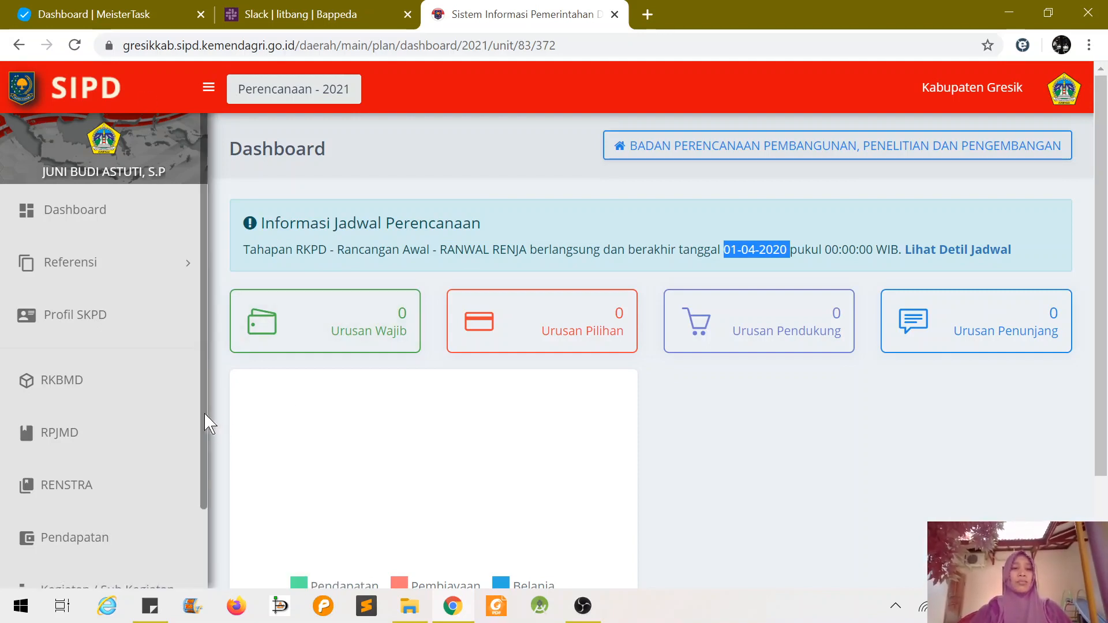
Open the Kegiatan / Sub Kegiatan page and start a new Kegiatan form.
{"action": "scroll", "coordinate": [202, 438], "scroll_direction": "down", "scroll_amount": 2}
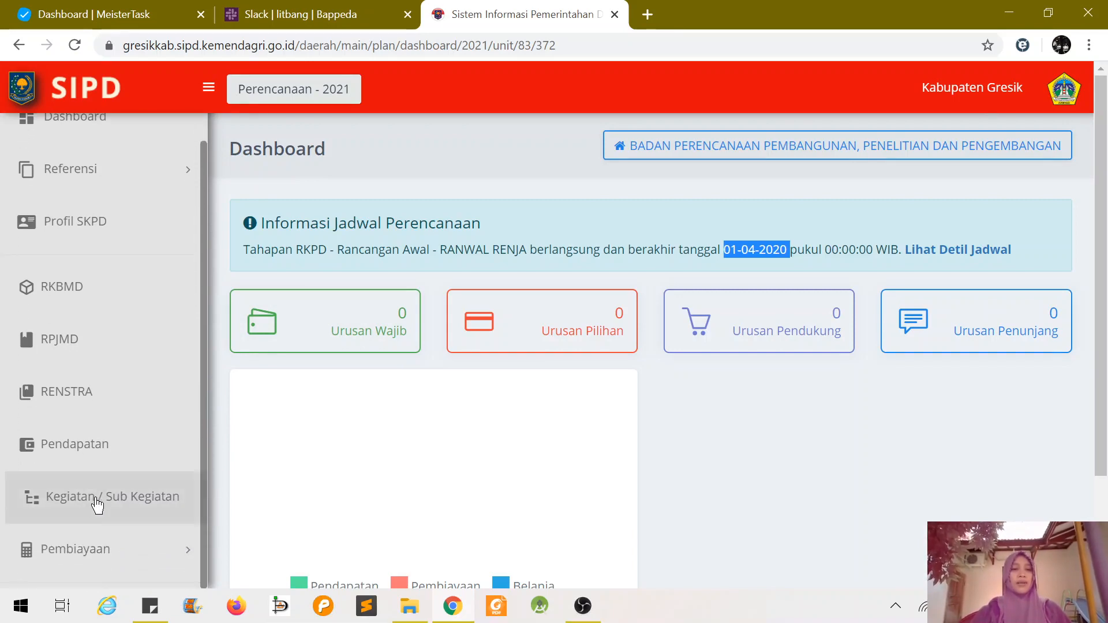
{"action": "left_click", "coordinate": [90, 505]}
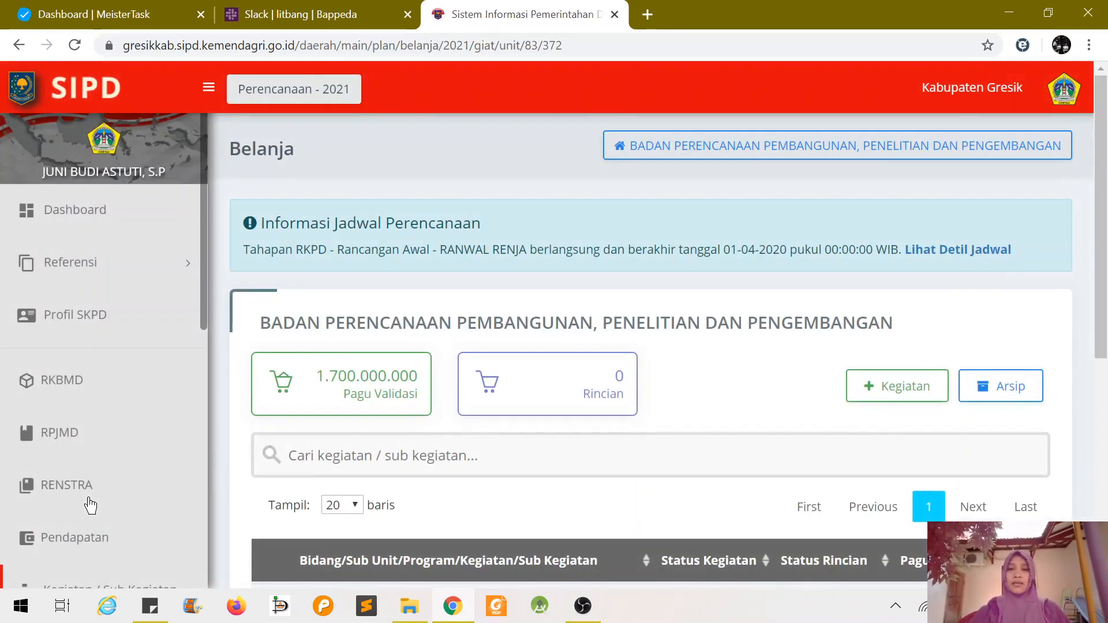
{"action": "left_click_drag", "start_coordinate": [1102, 231], "coordinate": [1102, 232]}
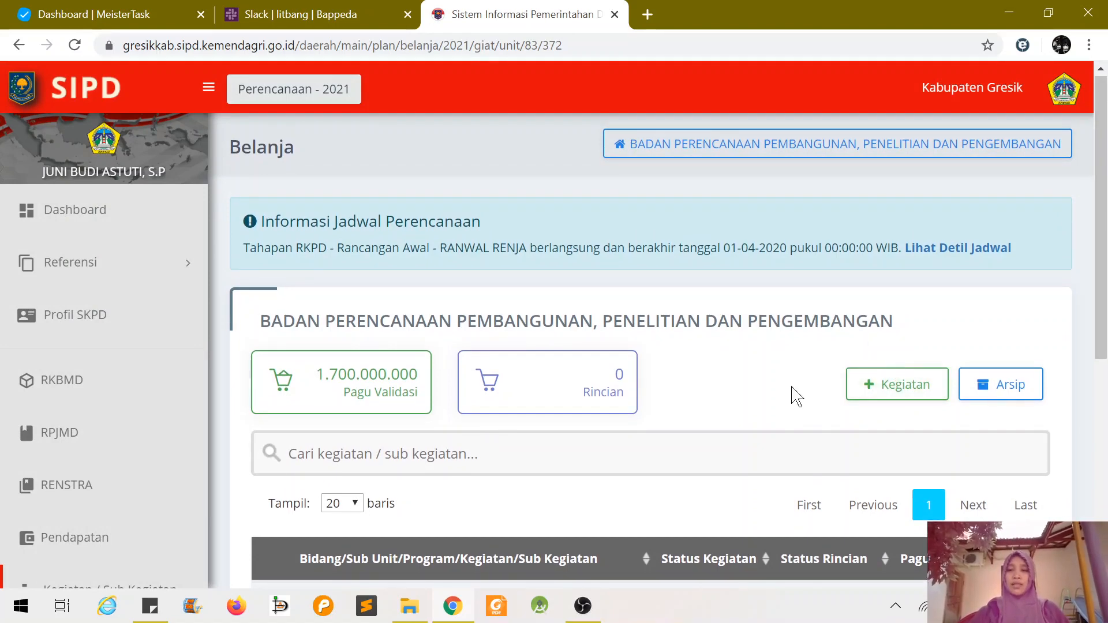
{"action": "left_click", "coordinate": [881, 388]}
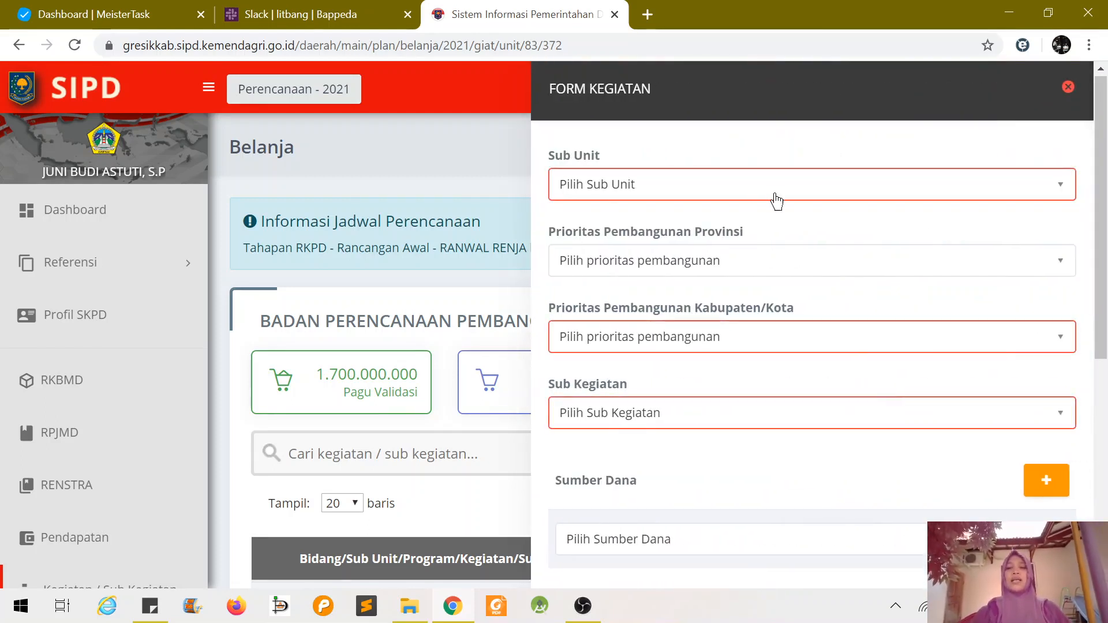
Set the Sub Unit to BADAN PERENCANAAN PEMBANGUNAN, PENELITIAN DAN PENGEMBANGAN and check the development priority fields.
{"action": "left_click", "coordinate": [774, 191]}
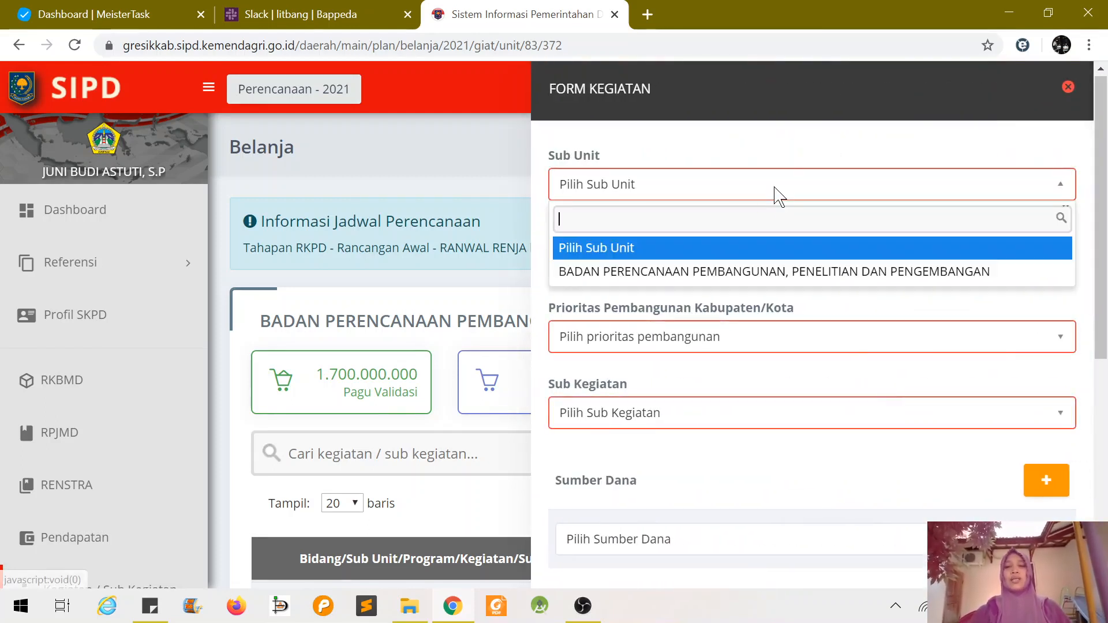
{"action": "left_click", "coordinate": [727, 276]}
{"action": "left_click", "coordinate": [724, 195]}
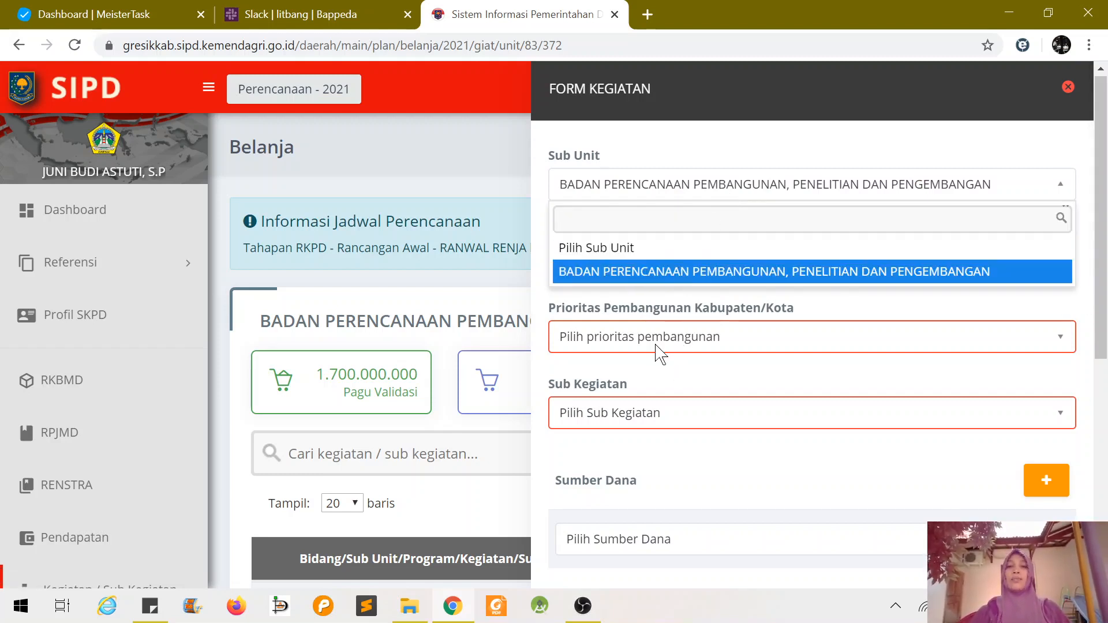
{"action": "left_click", "coordinate": [661, 275]}
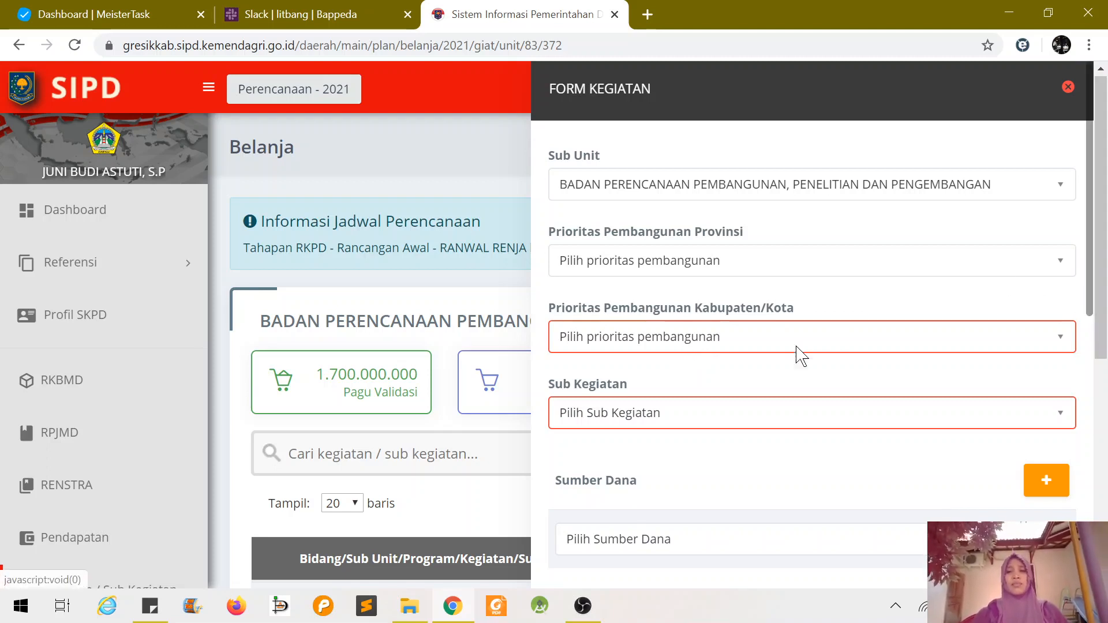
{"action": "left_click", "coordinate": [793, 263]}
{"action": "left_click", "coordinate": [794, 260]}
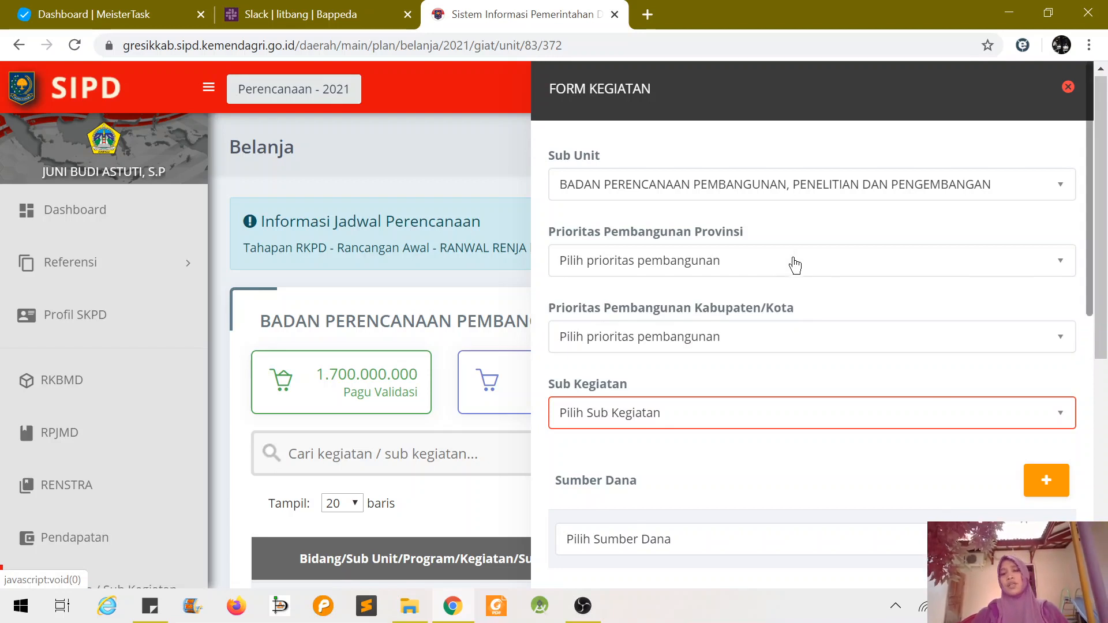
Choose 5.01.02.2.01.03 Koordinasi Pelaksanaan Musrenbang Kabupaten/Kota as the Sub Kegiatan.
{"action": "left_click_drag", "start_coordinate": [1096, 275], "coordinate": [1094, 315]}
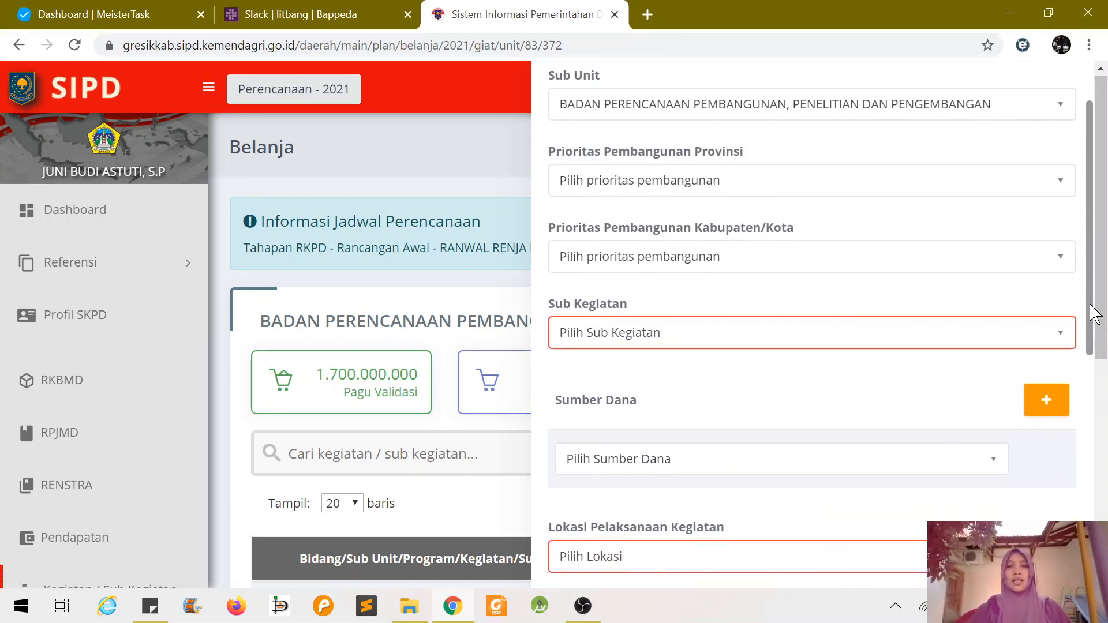
{"action": "left_click", "coordinate": [718, 338]}
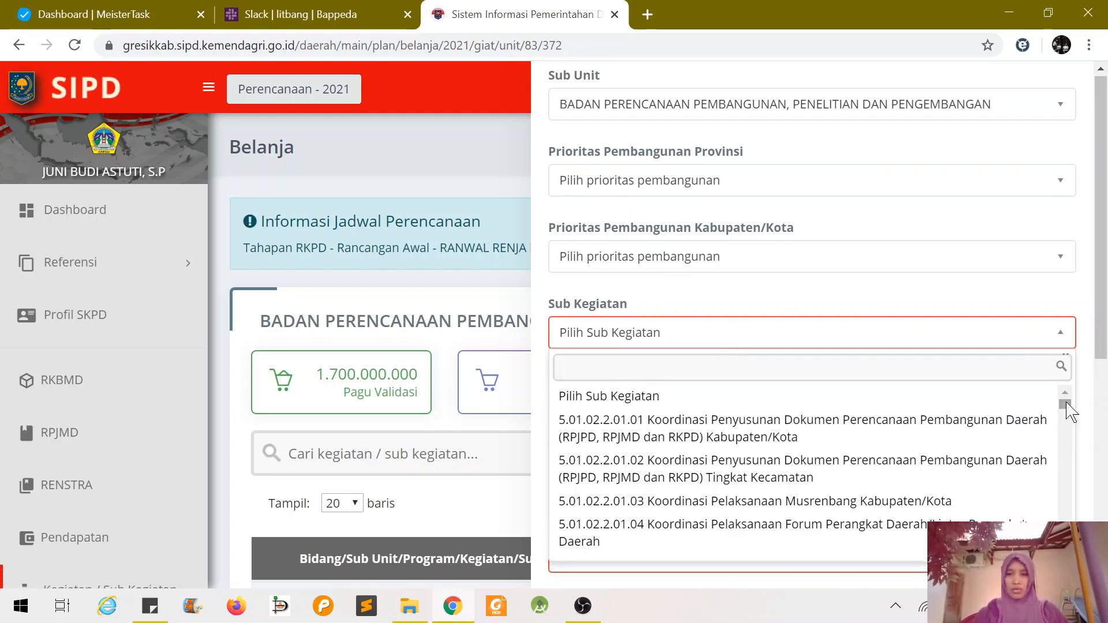
{"action": "left_click", "coordinate": [907, 501]}
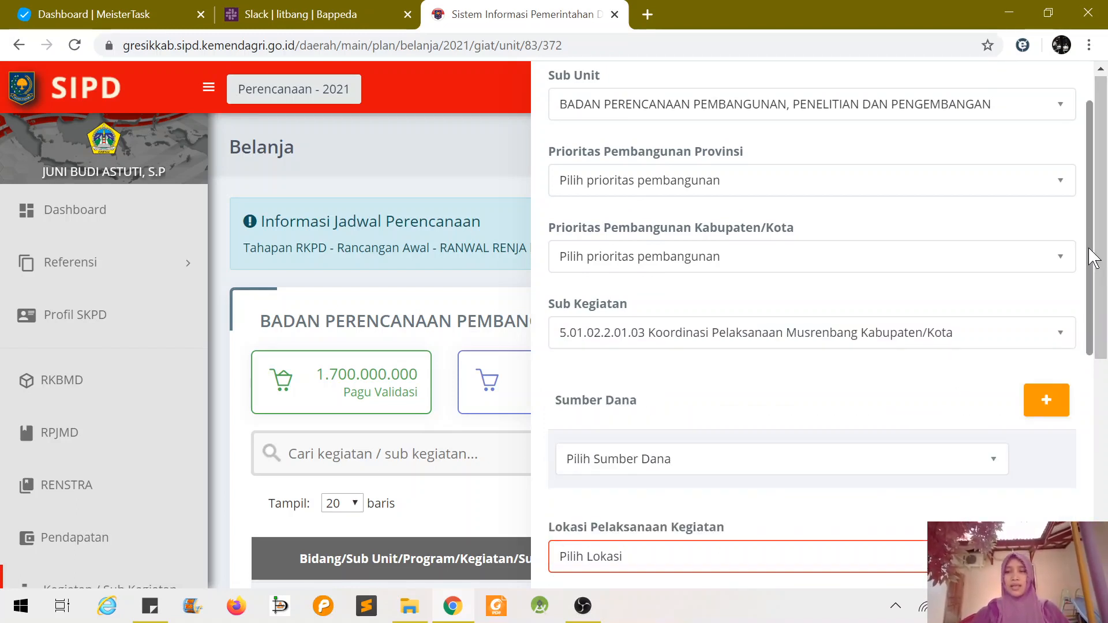
Search the Sumber Dana options for "pajak ro" and choose Pajak Rokok as the first funding source.
{"action": "left_click_drag", "start_coordinate": [1092, 257], "coordinate": [1080, 314]}
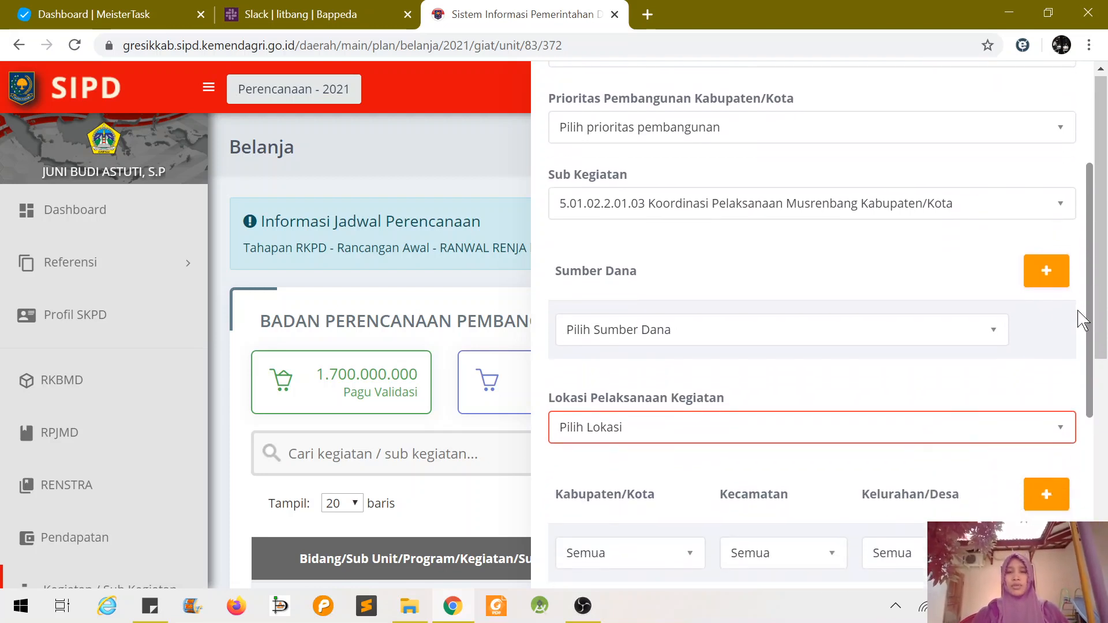
{"action": "left_click", "coordinate": [901, 340]}
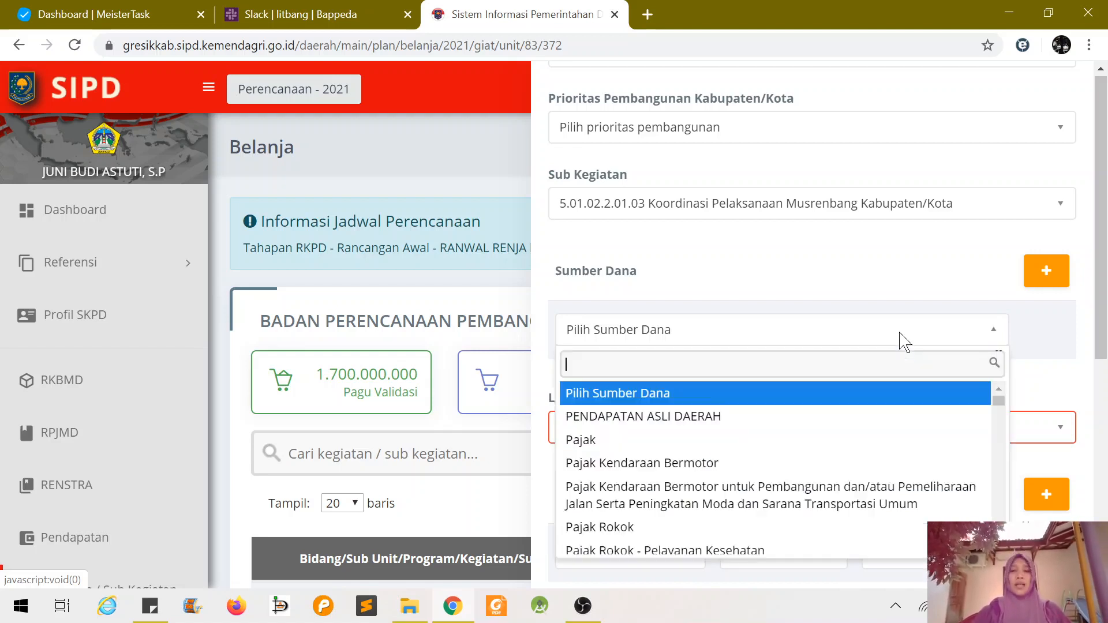
{"action": "type", "text": "pajak ro"}
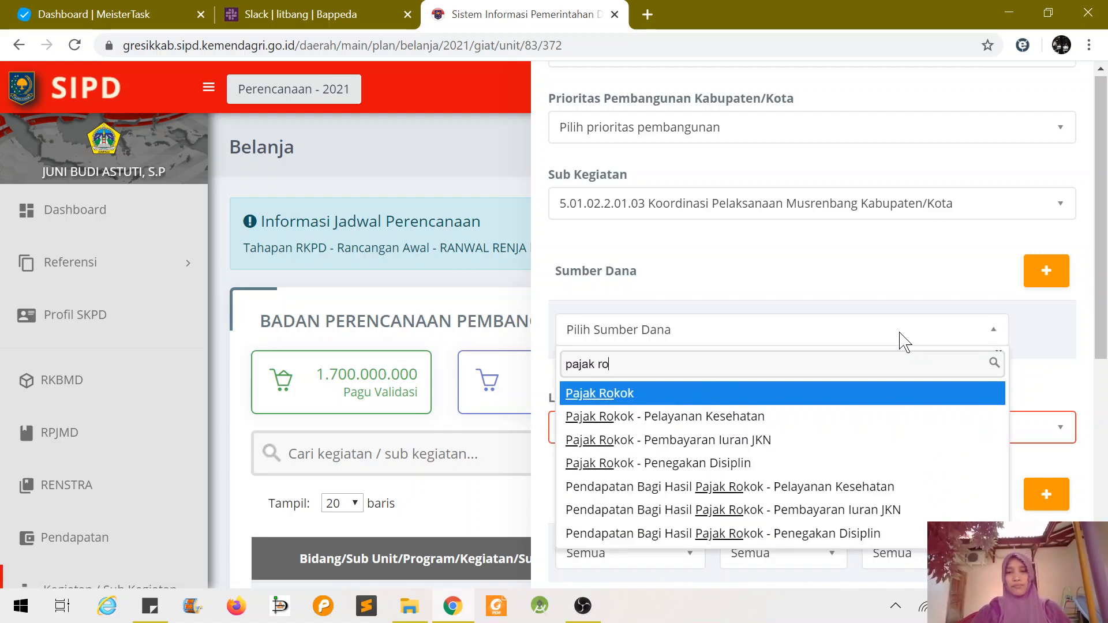
{"action": "left_click", "coordinate": [637, 396]}
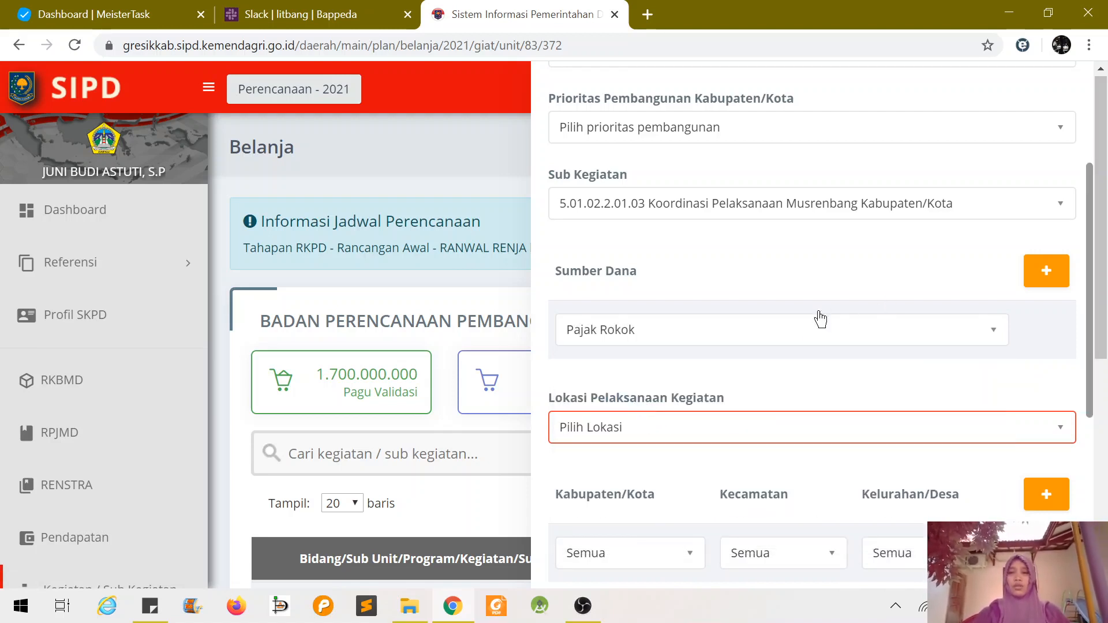
Add a second Sumber Dana row and set it to DAK Fisik - Bidang Pendidikan - Reguler - Olahraga.
{"action": "left_click", "coordinate": [1056, 276]}
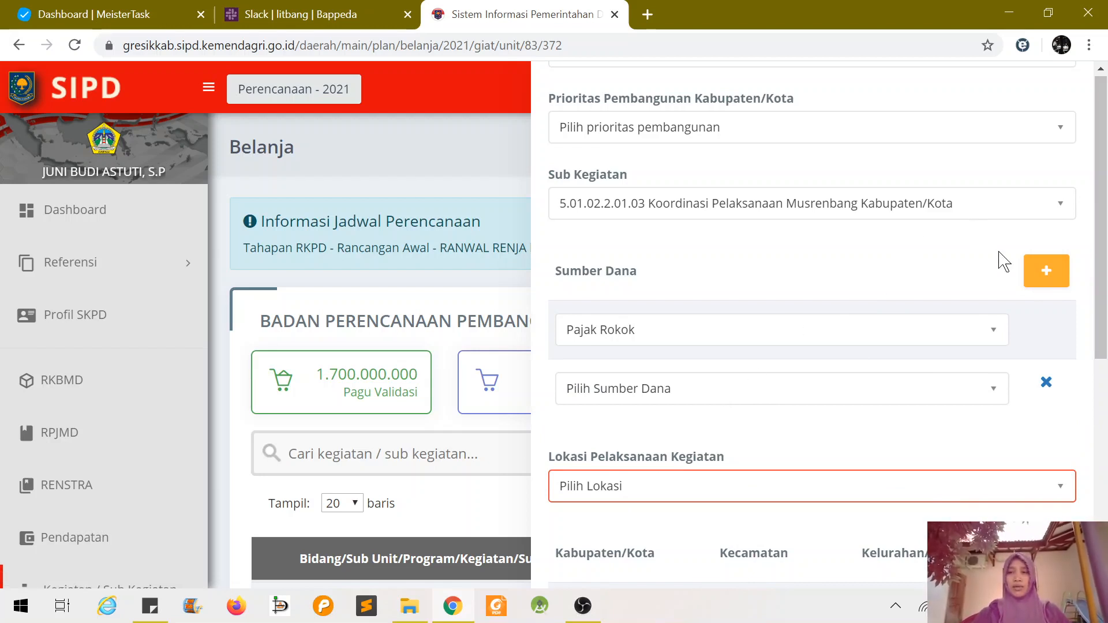
{"action": "left_click", "coordinate": [743, 388]}
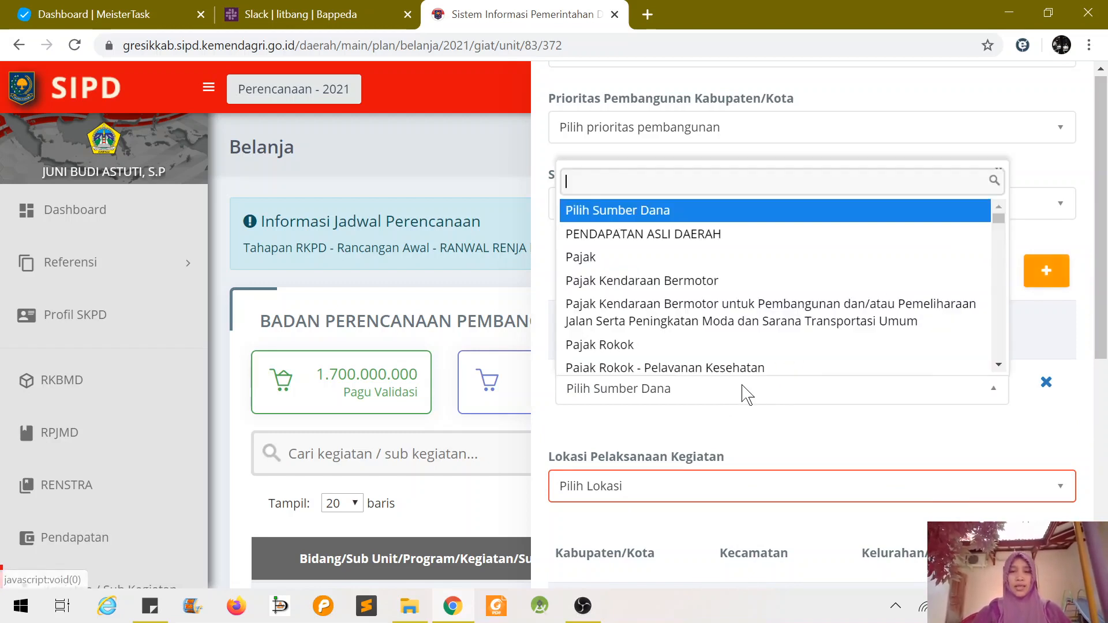
{"action": "type", "text": "dak"}
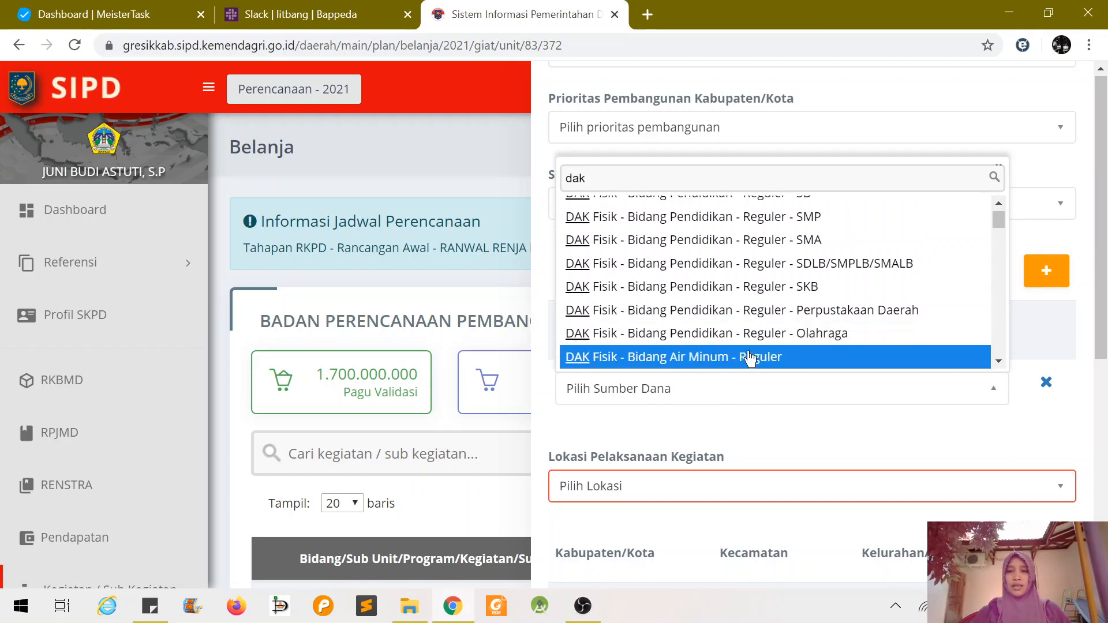
{"action": "left_click", "coordinate": [750, 333]}
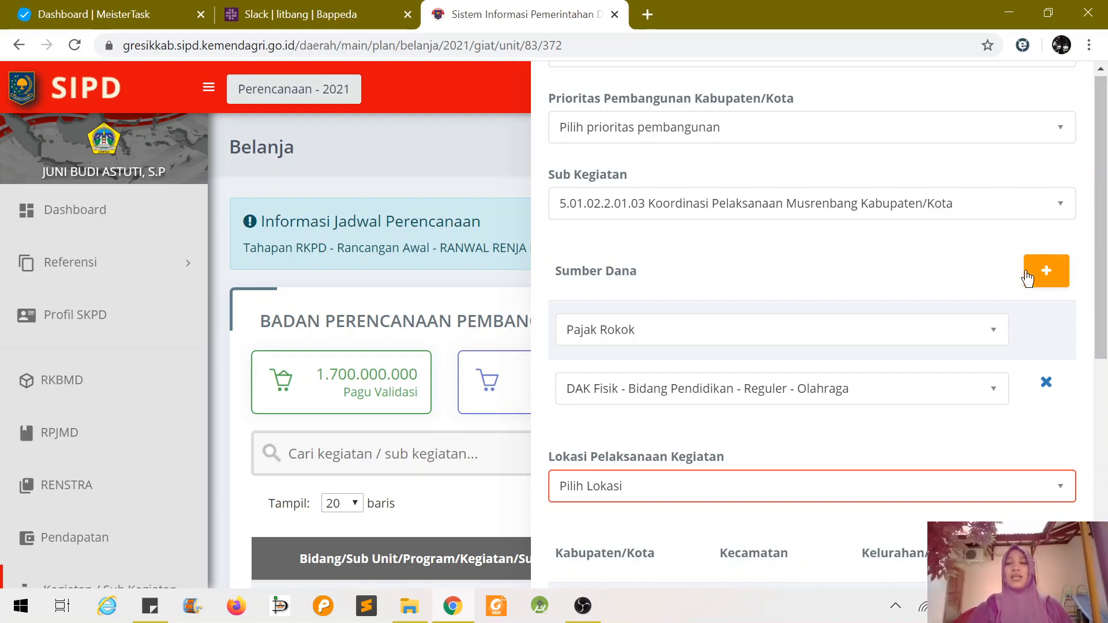
Add a third Sumber Dana row and set it to Dana Transfer Umum - Dana Alokasi Umum.
{"action": "left_click", "coordinate": [1041, 285]}
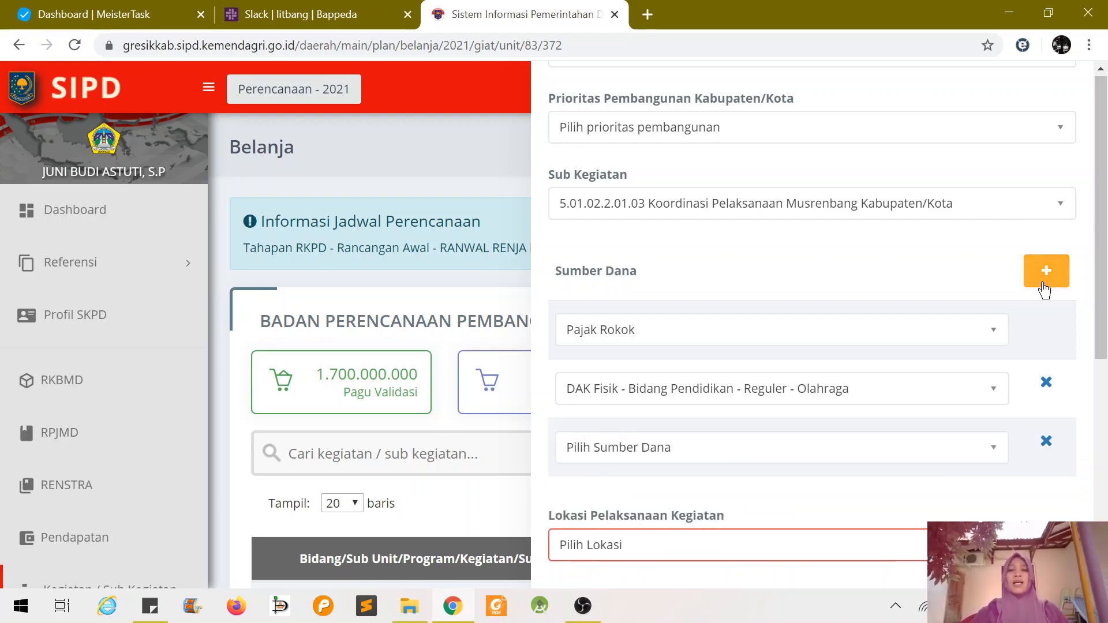
{"action": "left_click", "coordinate": [669, 459]}
{"action": "type", "text": "dana alokasi"}
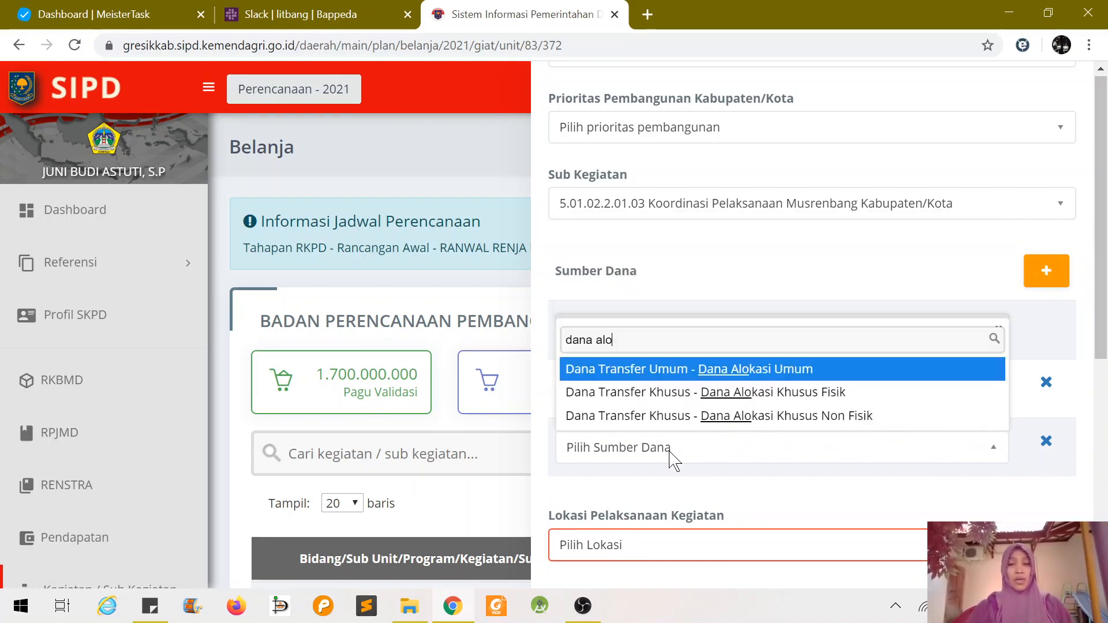
{"action": "left_click", "coordinate": [843, 371]}
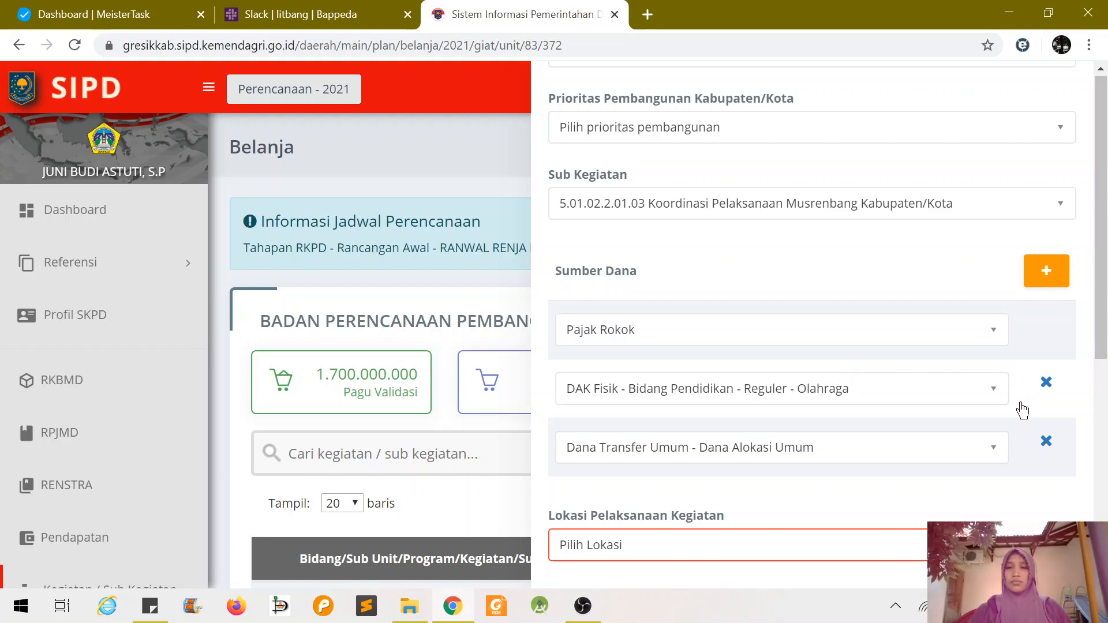
Reduce the Sumber Dana list to a single row set to Dana Transfer Umum - Dana Alokasi Umum, removing the other rows.
{"action": "left_click", "coordinate": [1045, 384]}
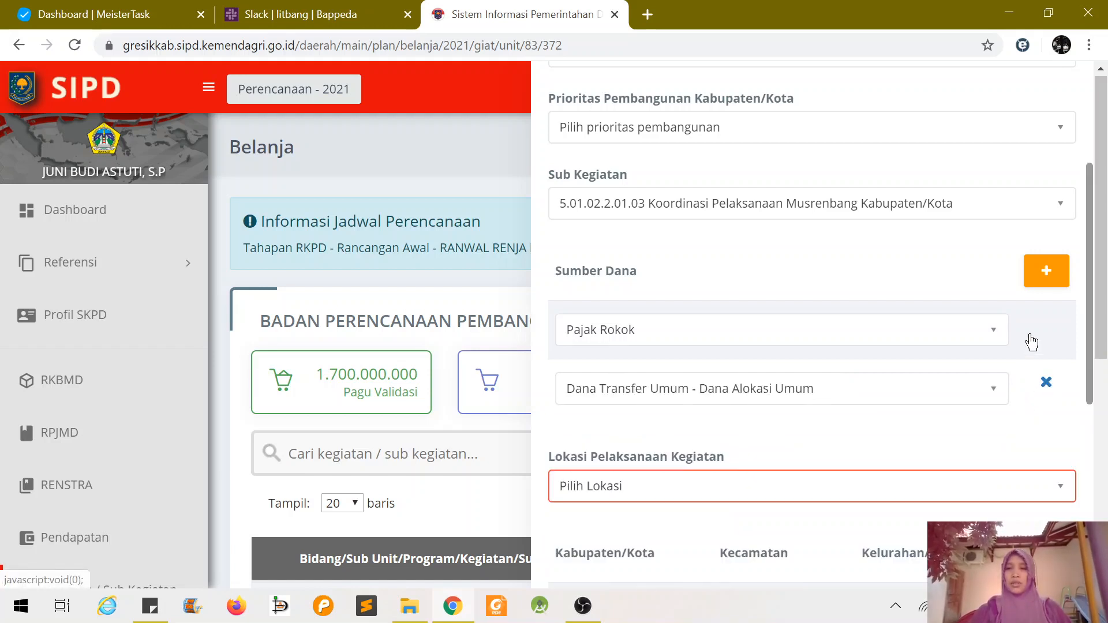
{"action": "left_click", "coordinate": [977, 339]}
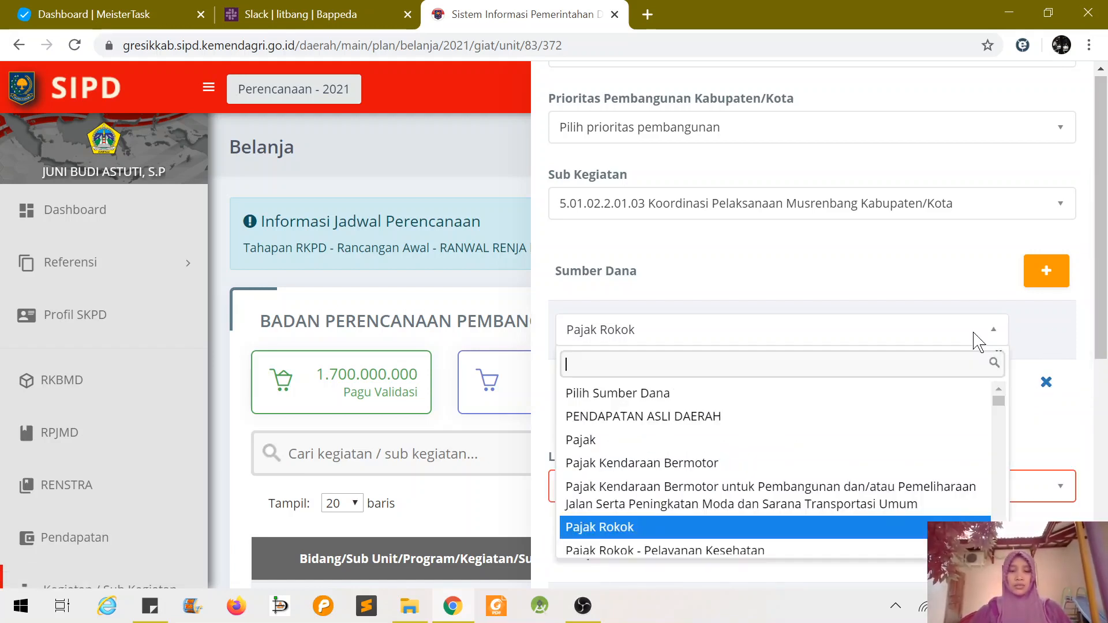
{"action": "type", "text": "dana lao"}
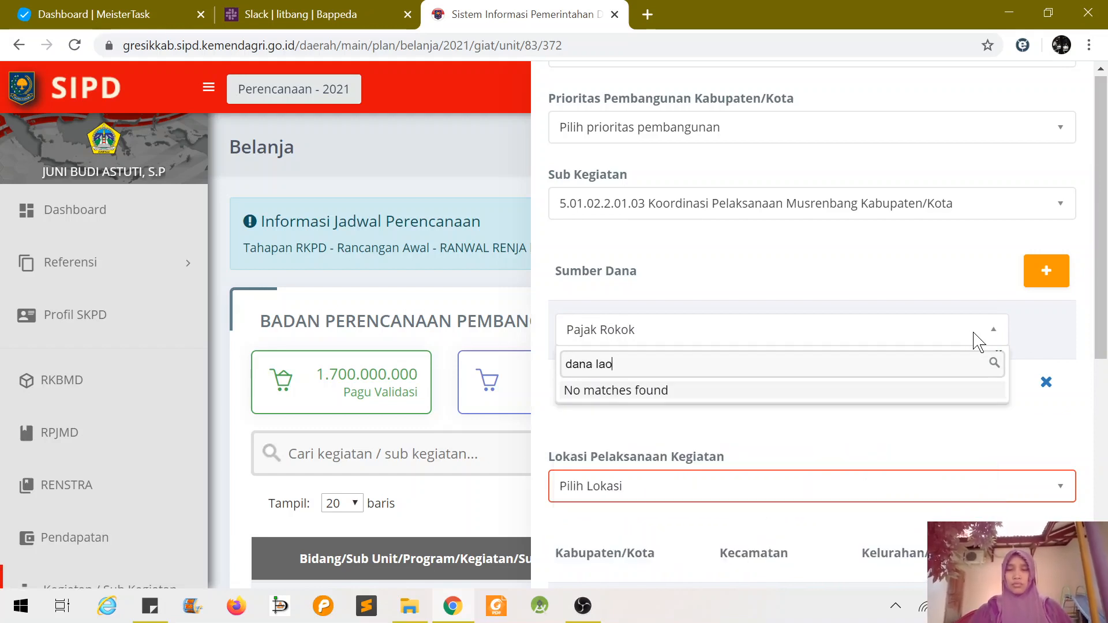
{"action": "type", "text": "alok"}
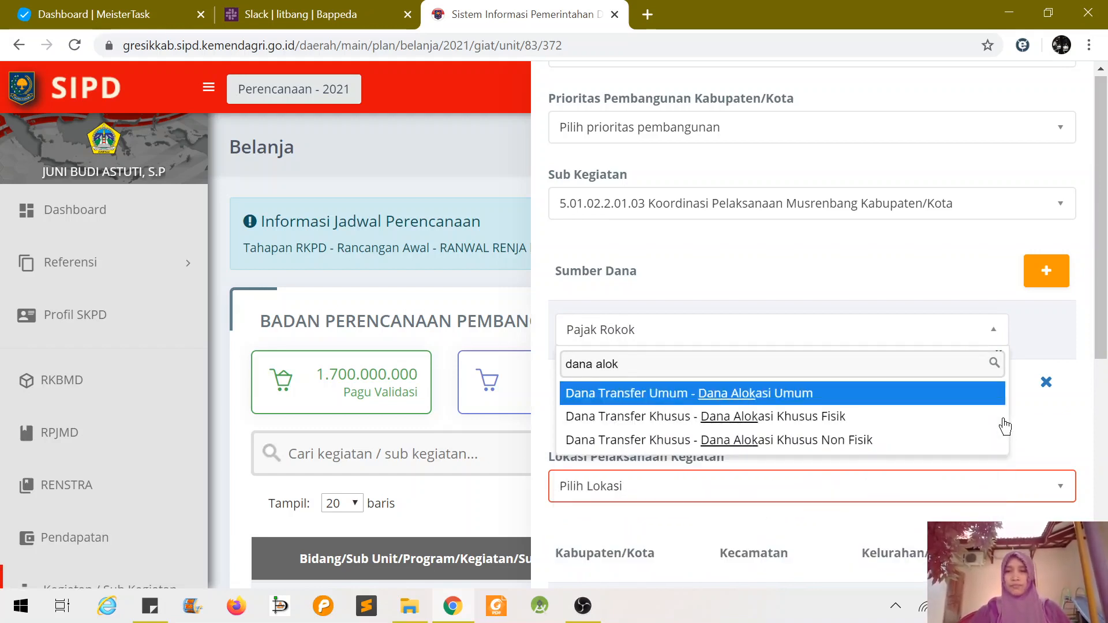
{"action": "left_click", "coordinate": [910, 398]}
{"action": "left_click", "coordinate": [1046, 383]}
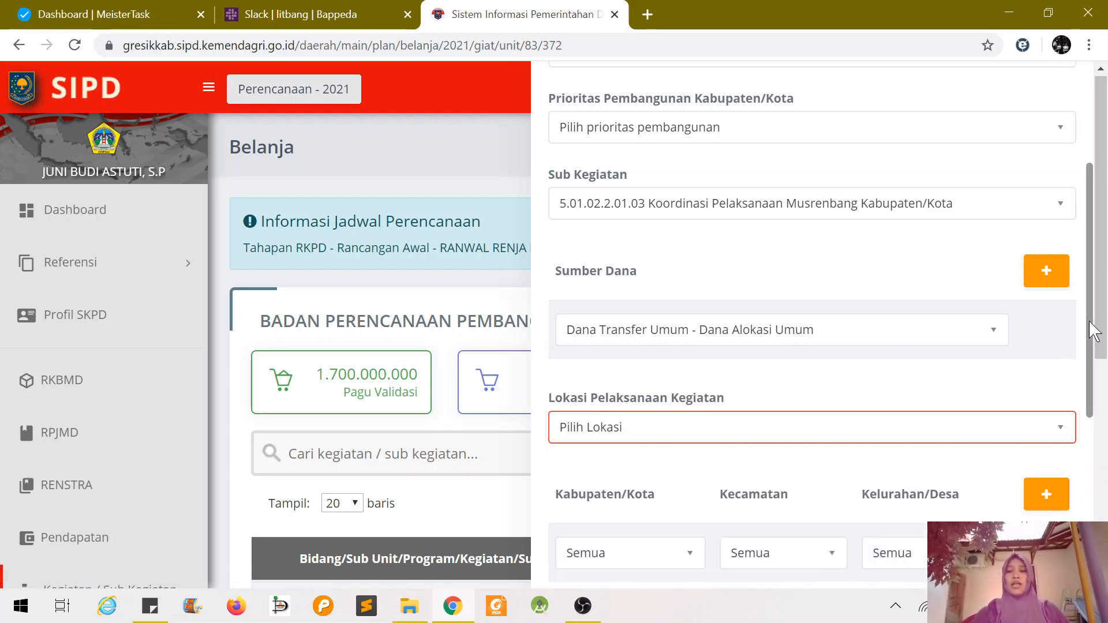
Set Lokasi Pelaksanaan Kegiatan and the first location row's Kabupaten/Kota to Kab. Gresik, with Dukun as its Kecamatan.
{"action": "left_click_drag", "start_coordinate": [1090, 322], "coordinate": [1093, 387]}
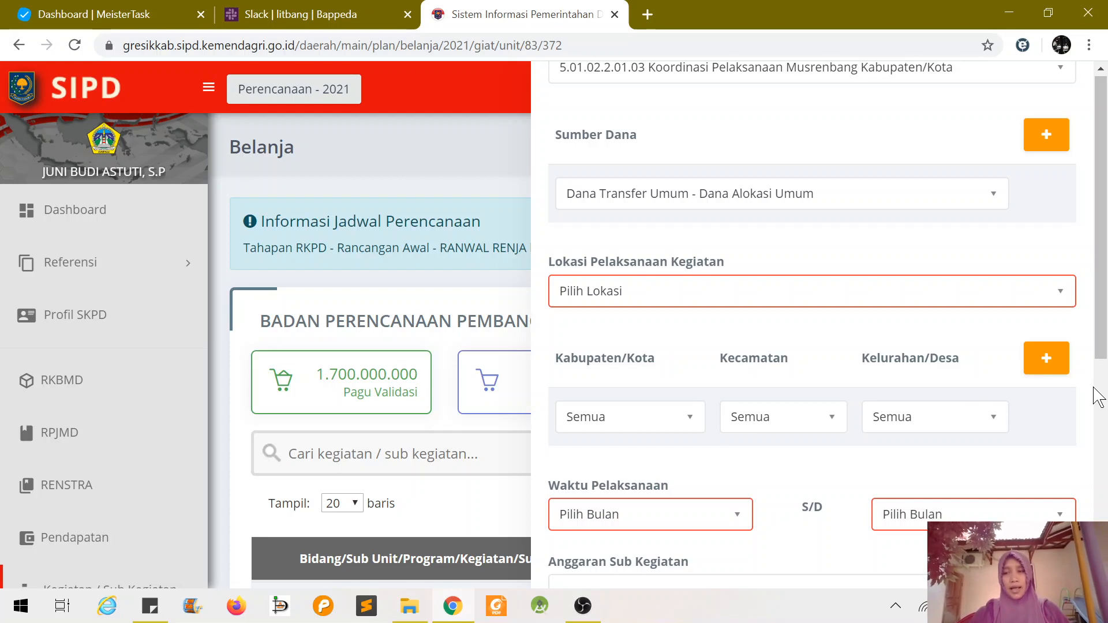
{"action": "left_click", "coordinate": [686, 295]}
{"action": "left_click", "coordinate": [600, 378]}
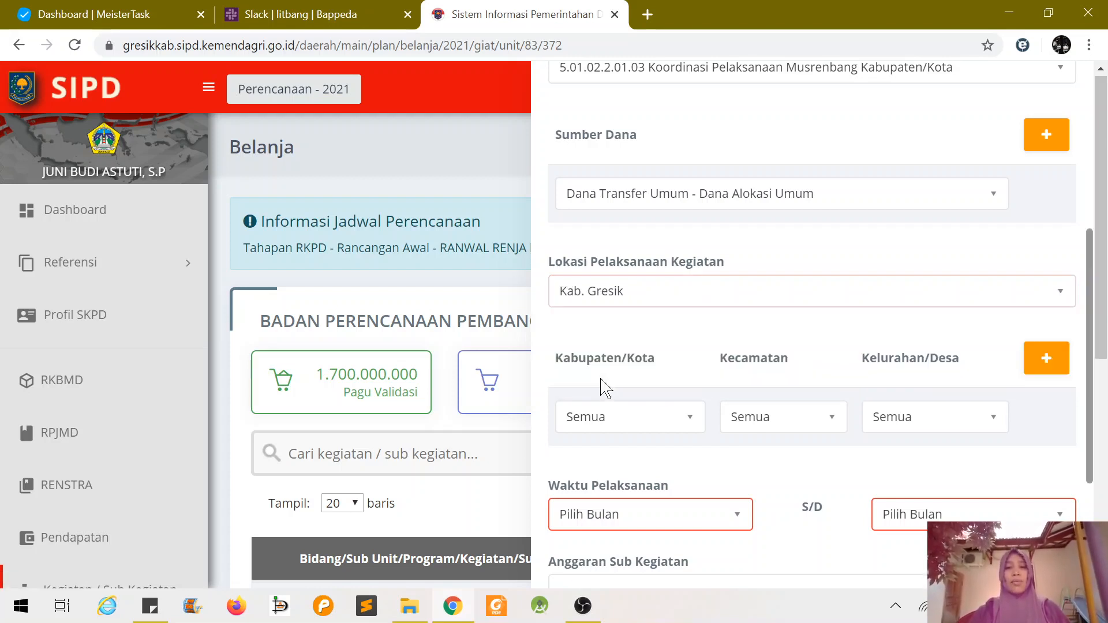
{"action": "left_click", "coordinate": [596, 419]}
{"action": "left_click", "coordinate": [594, 500]}
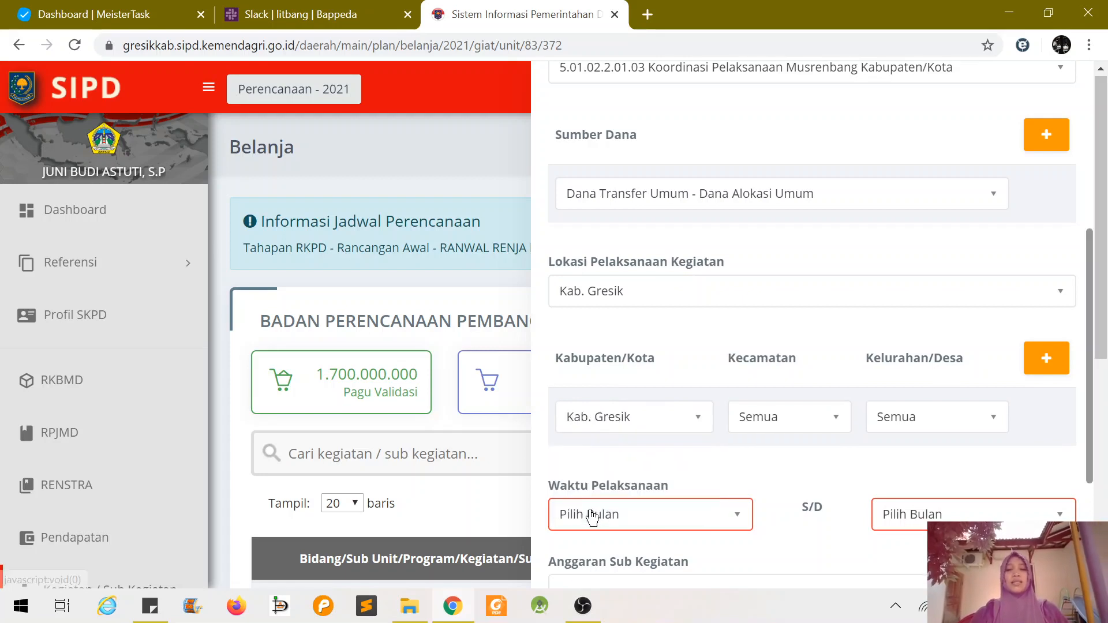
{"action": "left_click", "coordinate": [775, 421]}
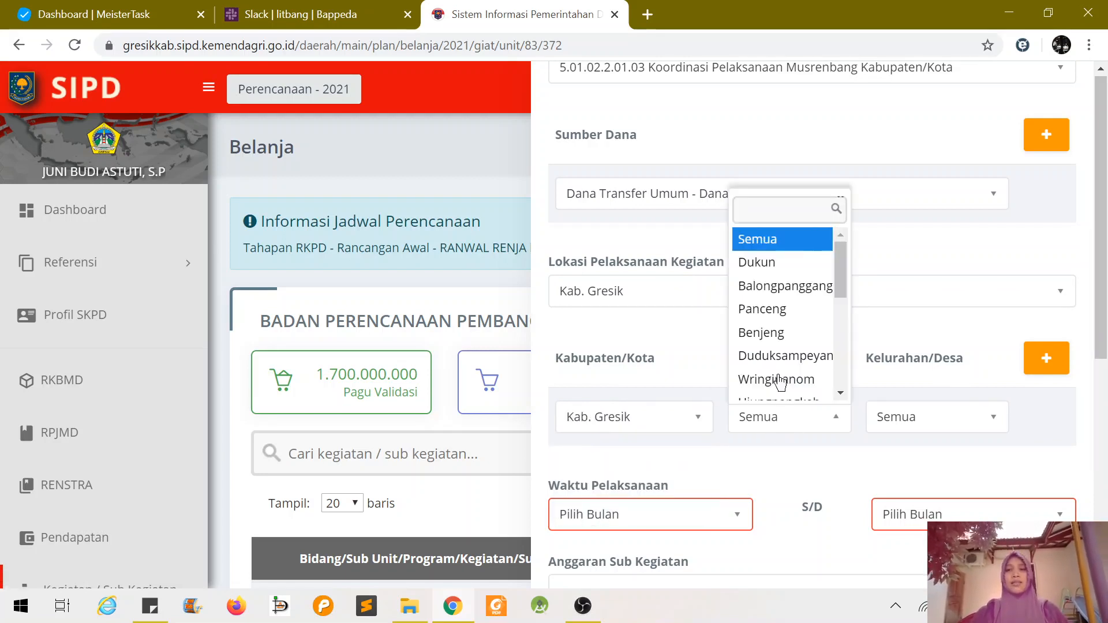
{"action": "left_click", "coordinate": [779, 264]}
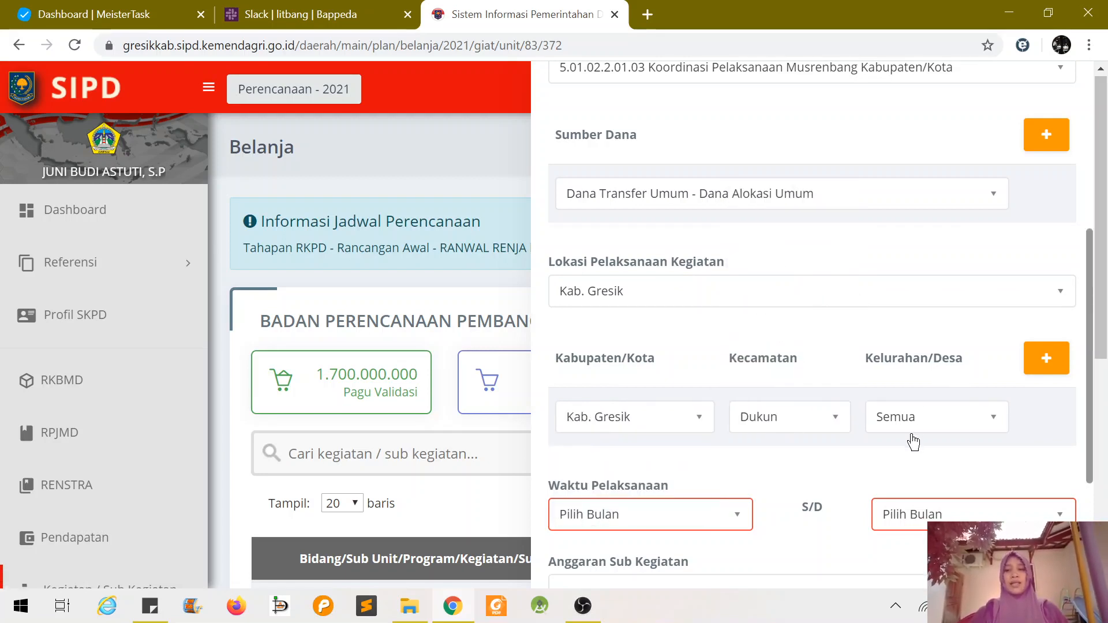
Add a second location row with Kab. Gresik as Kabupaten/Kota and Duduksampeyan as Kecamatan.
{"action": "left_click", "coordinate": [1061, 364]}
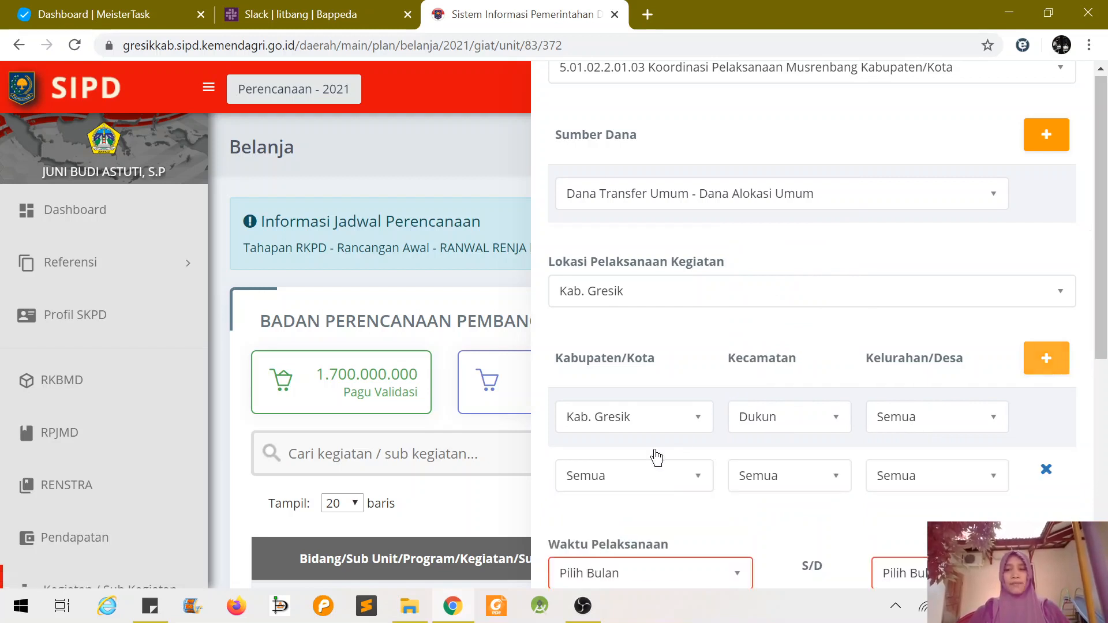
{"action": "left_click", "coordinate": [632, 477]}
{"action": "left_click", "coordinate": [601, 563]}
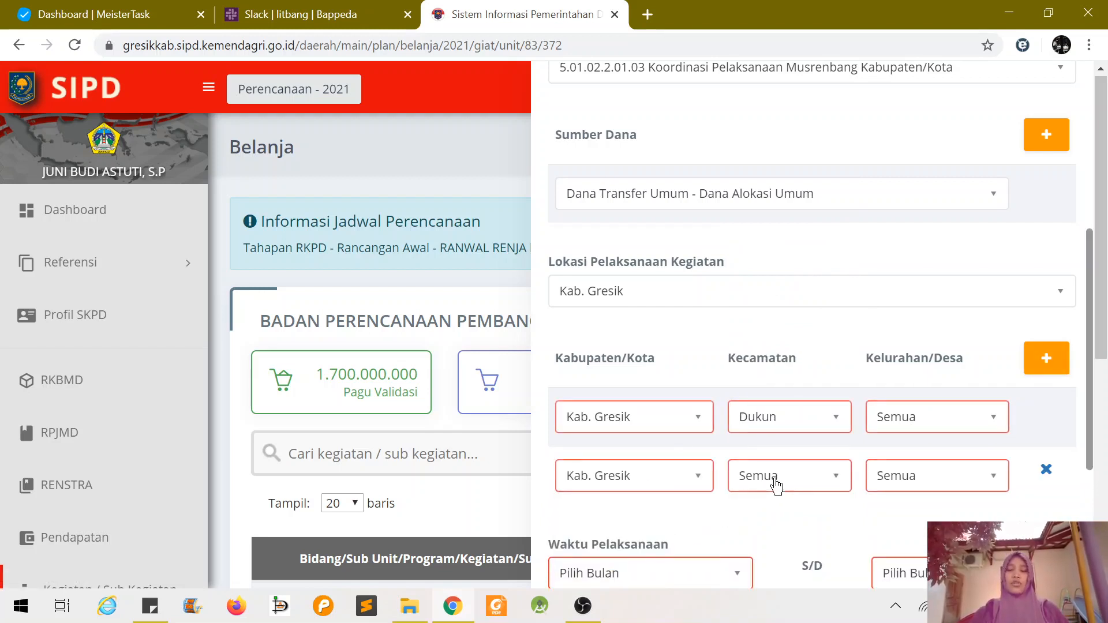
{"action": "left_click", "coordinate": [774, 479]}
{"action": "left_click", "coordinate": [777, 402]}
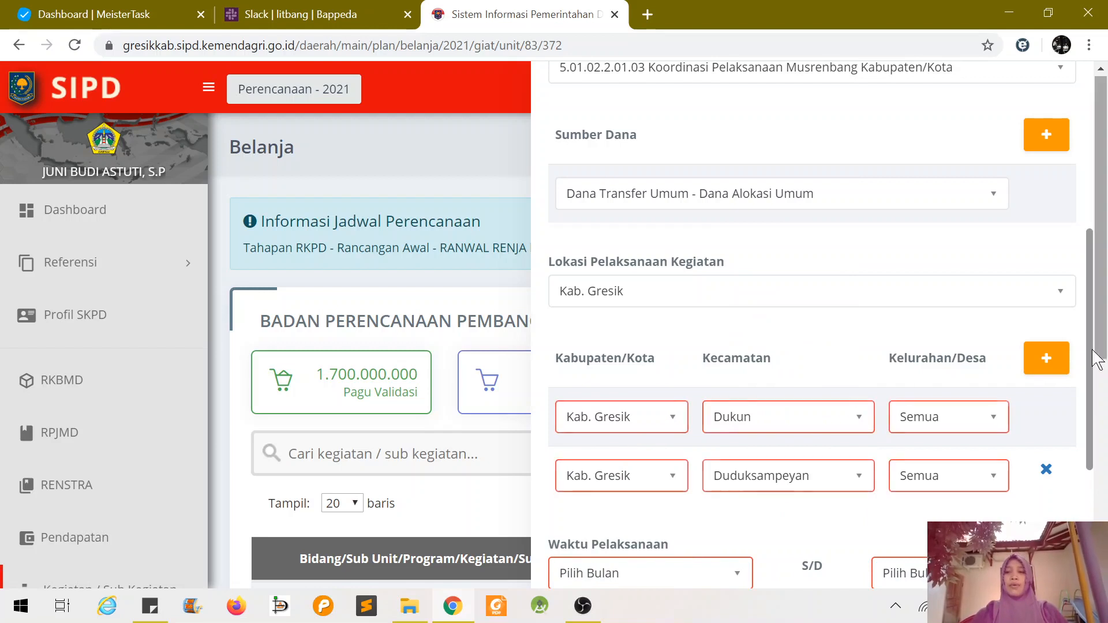
Add a third location row with Kab. Gresik, Kecamatan Wringinanom and Kelurahan/Desa Mondoluku.
{"action": "scroll", "coordinate": [1092, 395], "scroll_direction": "down", "scroll_amount": 1}
{"action": "scroll", "coordinate": [1090, 403], "scroll_direction": "down", "scroll_amount": 1}
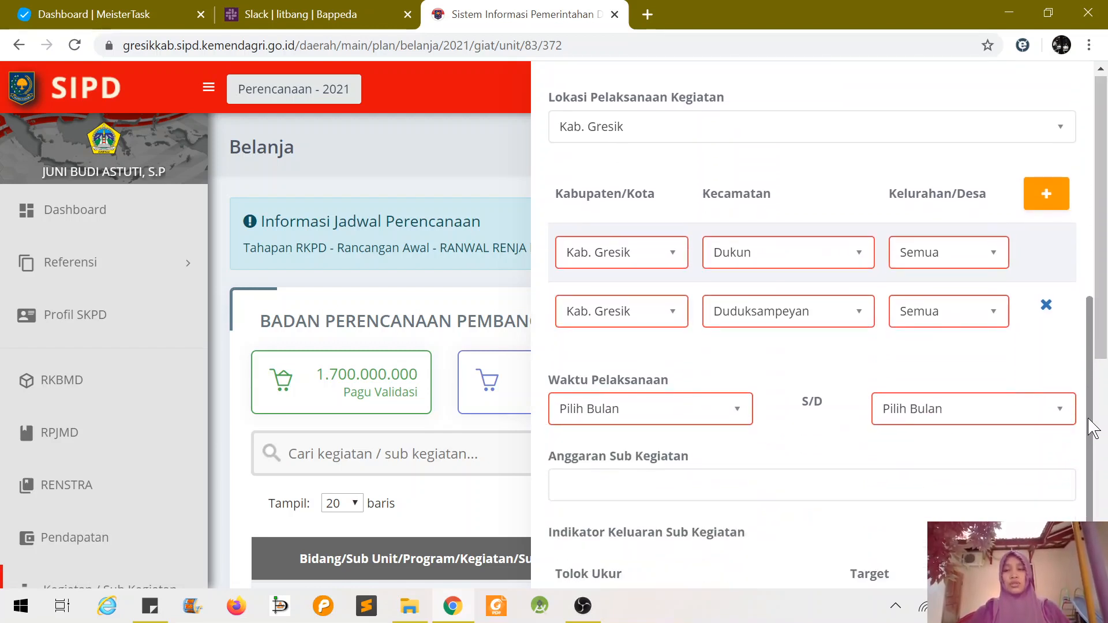
{"action": "left_click", "coordinate": [1045, 193]}
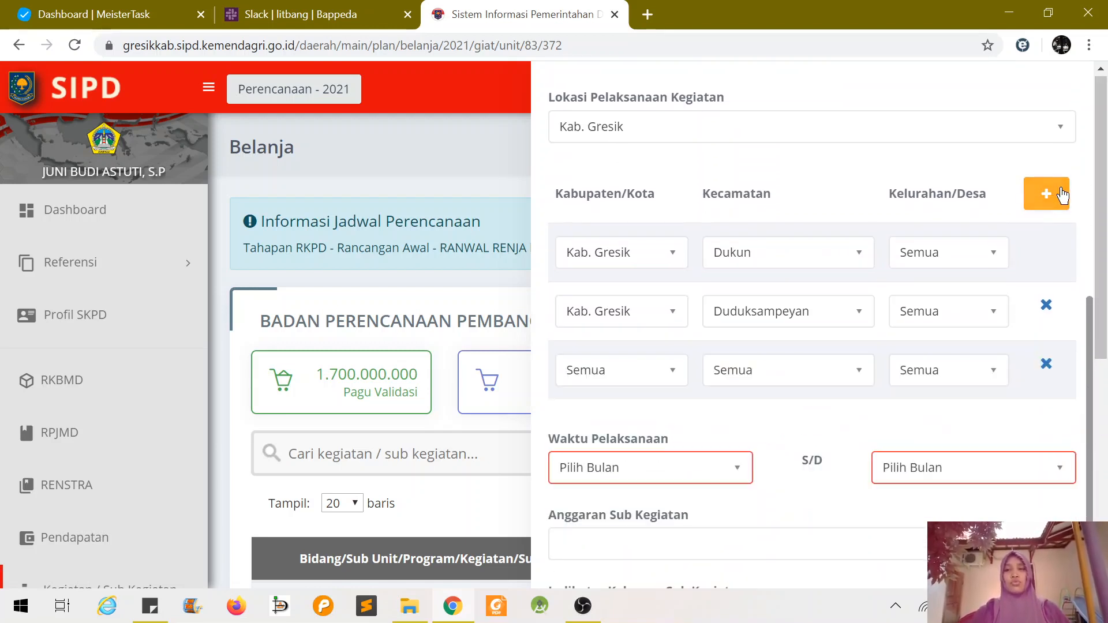
{"action": "left_click", "coordinate": [596, 372]}
{"action": "left_click", "coordinate": [596, 456]}
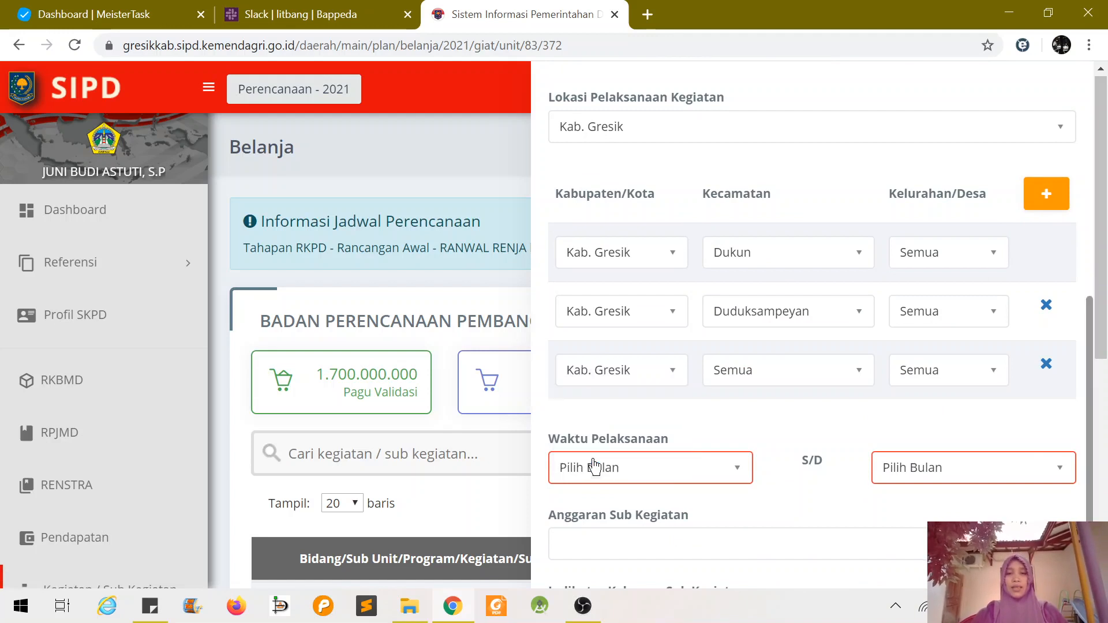
{"action": "left_click", "coordinate": [728, 380]}
{"action": "left_click", "coordinate": [751, 323]}
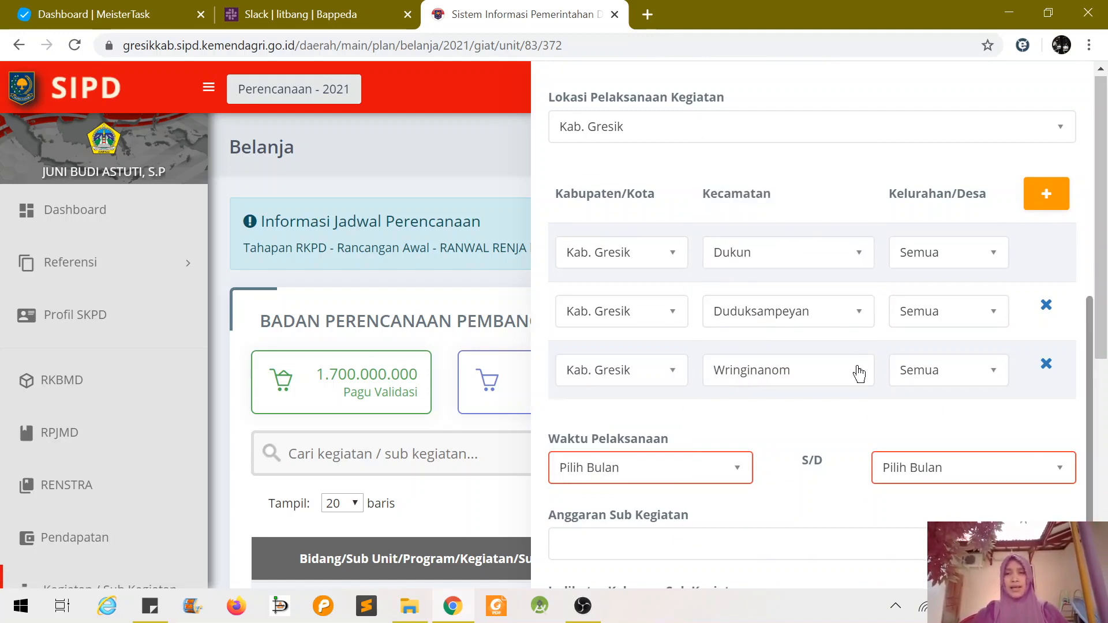
{"action": "left_click", "coordinate": [917, 371]}
{"action": "left_click", "coordinate": [940, 248]}
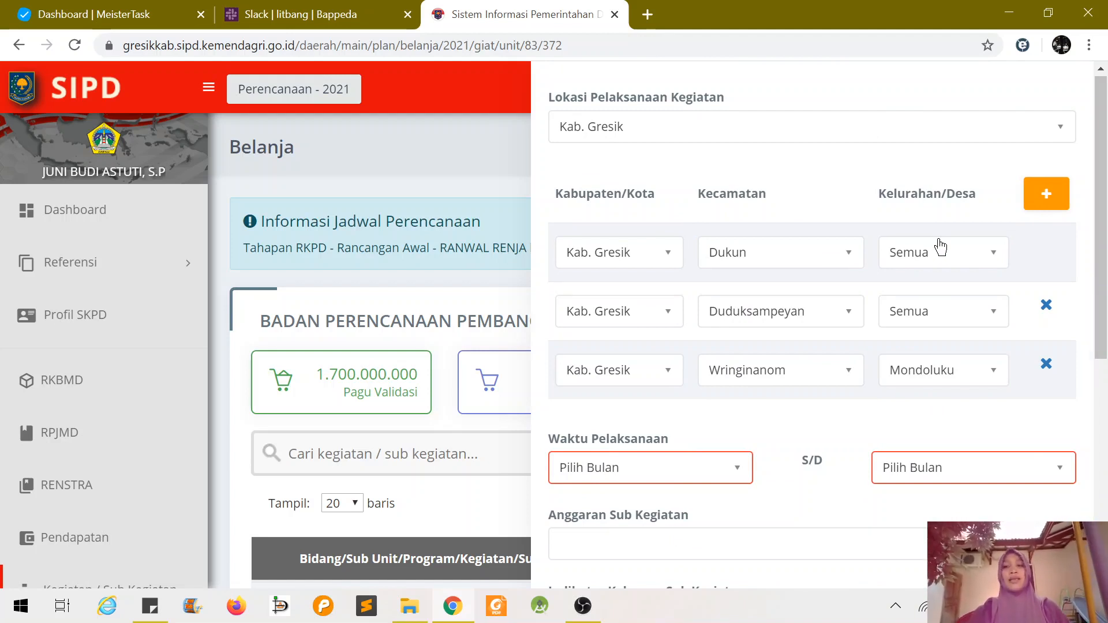
Remove the Wringinanom and Duduksampeyan location rows.
{"action": "left_click", "coordinate": [1046, 365]}
{"action": "left_click", "coordinate": [1047, 306]}
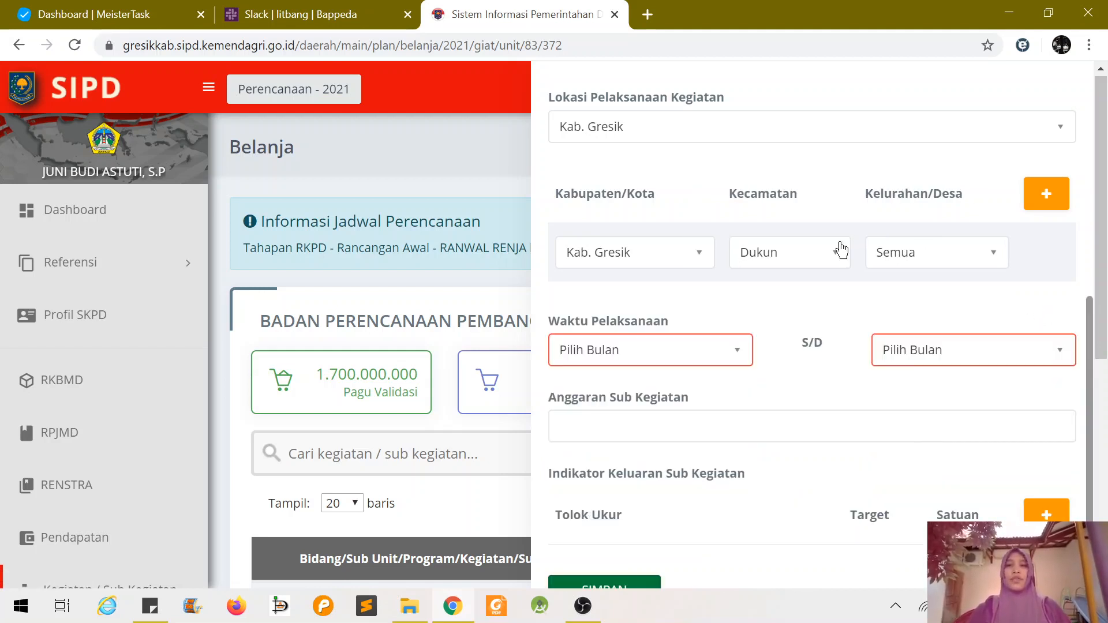
Set the location row to Kab. Gresik with Semua for Kecamatan and Kelurahan/Desa, and reselect Kab. Gresik as Lokasi Pelaksanaan Kegiatan.
{"action": "left_click", "coordinate": [679, 261]}
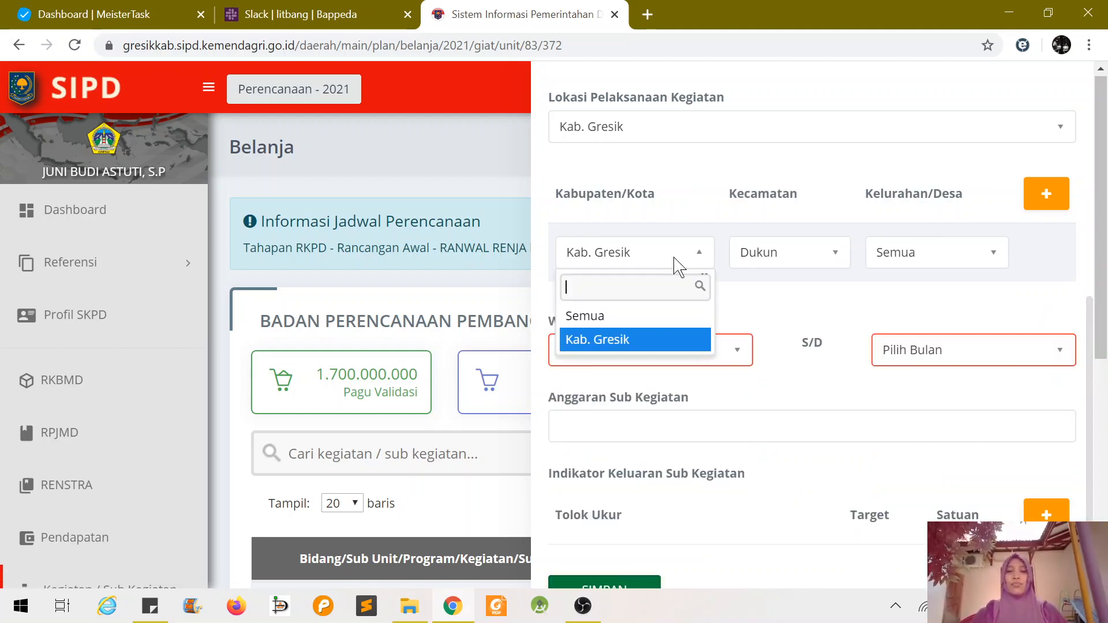
{"action": "left_click", "coordinate": [620, 342]}
{"action": "left_click", "coordinate": [780, 264]}
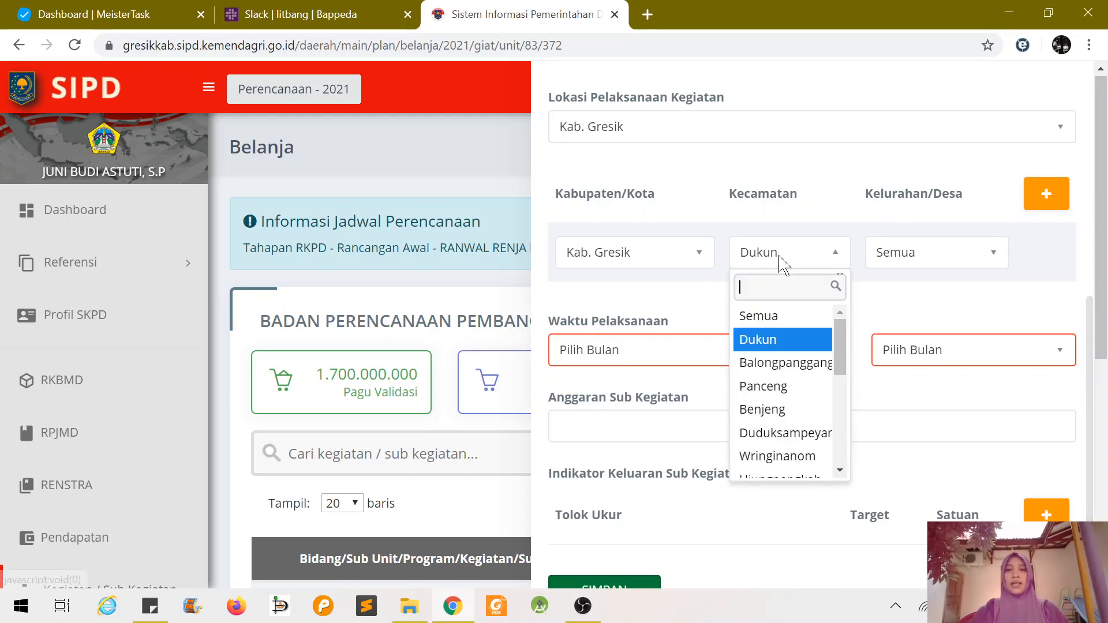
{"action": "left_click", "coordinate": [753, 316]}
{"action": "left_click", "coordinate": [899, 269]}
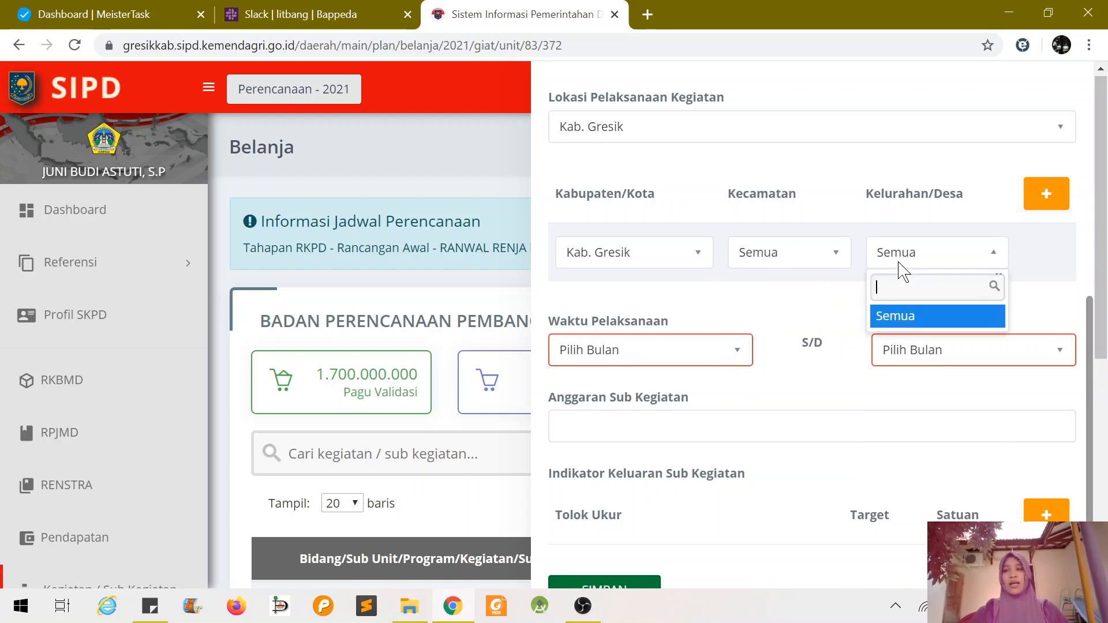
{"action": "left_click", "coordinate": [886, 317]}
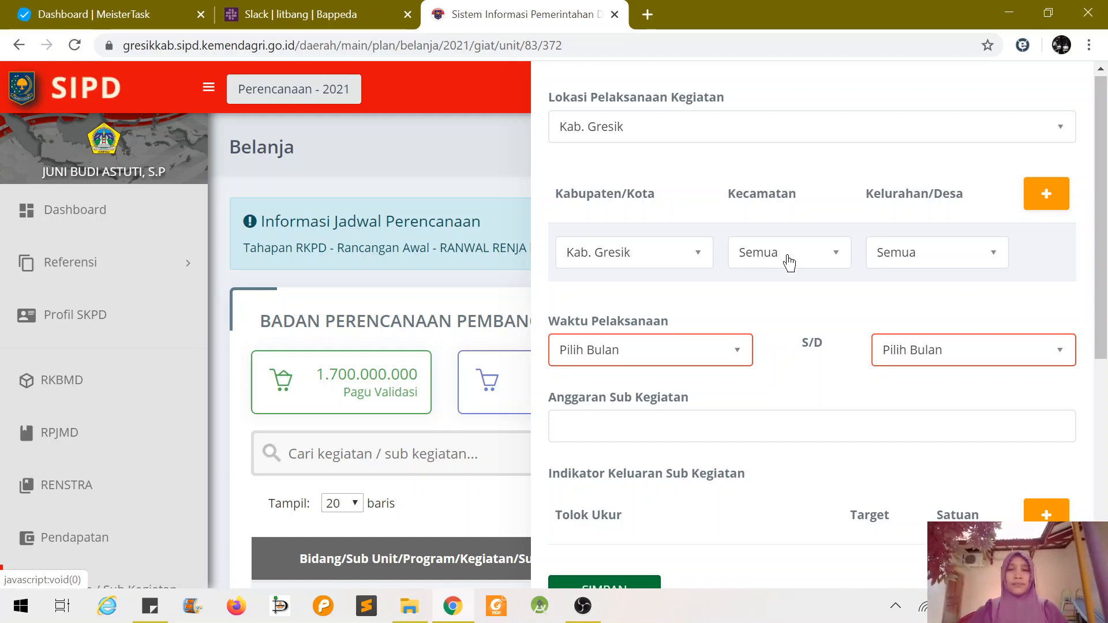
{"action": "left_click", "coordinate": [799, 128]}
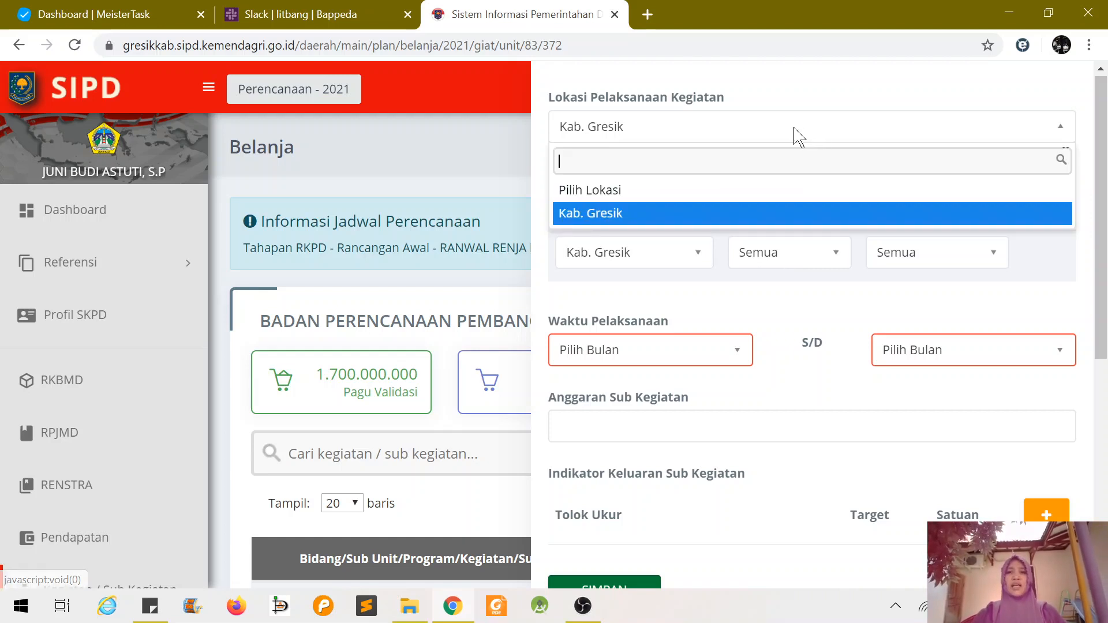
{"action": "left_click", "coordinate": [620, 217]}
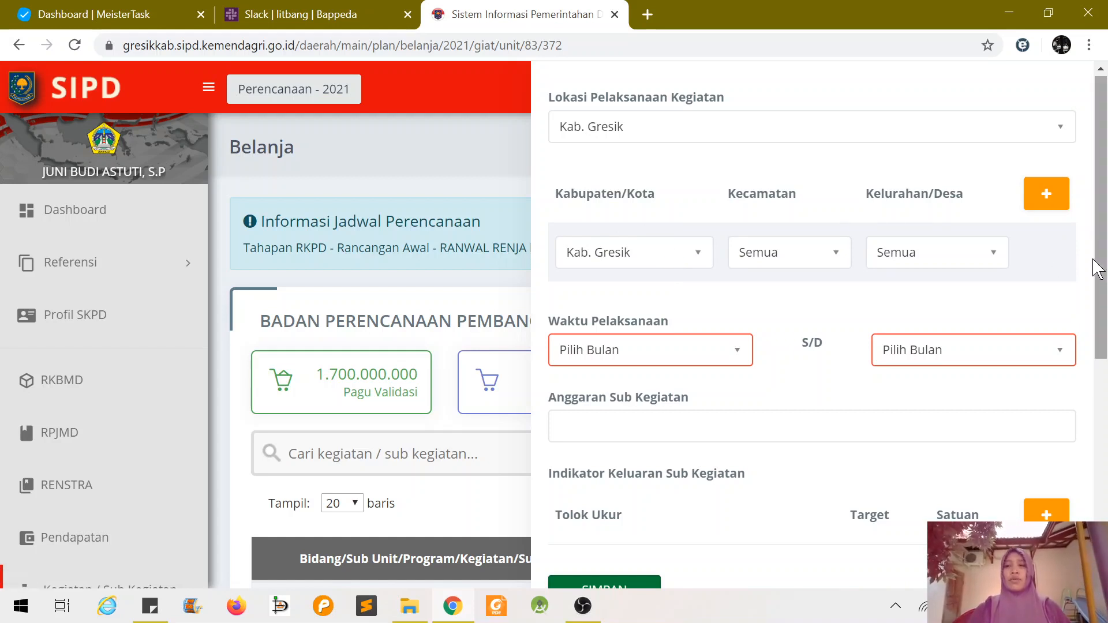
Set the Waktu Pelaksanaan to run from Januari to Desember.
{"action": "scroll", "coordinate": [1092, 337], "scroll_direction": "down", "scroll_amount": 1}
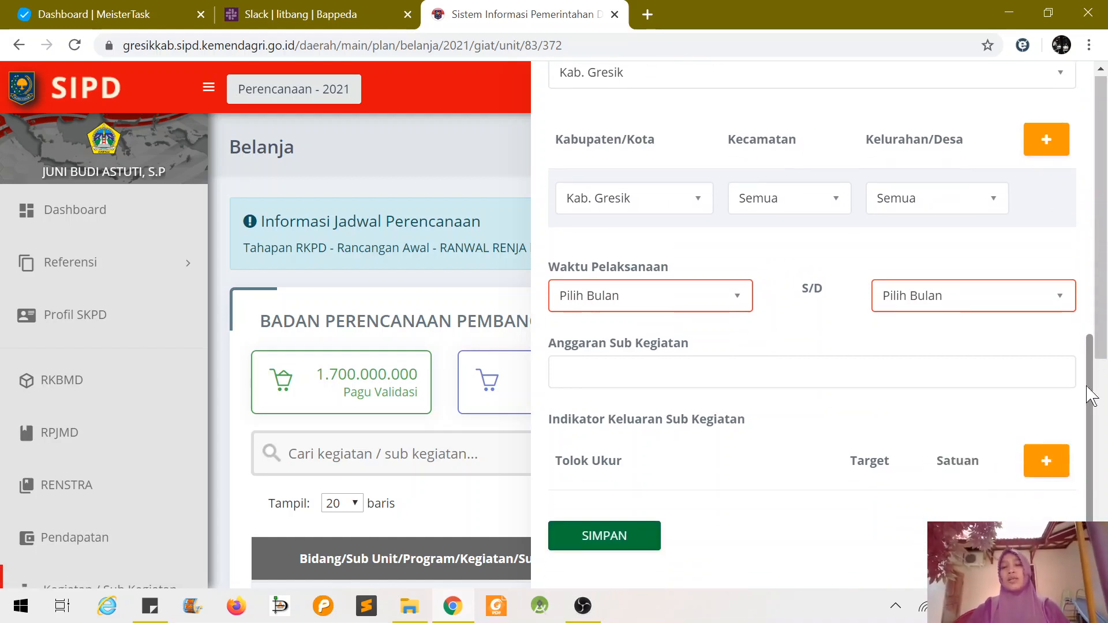
{"action": "left_click", "coordinate": [587, 302]}
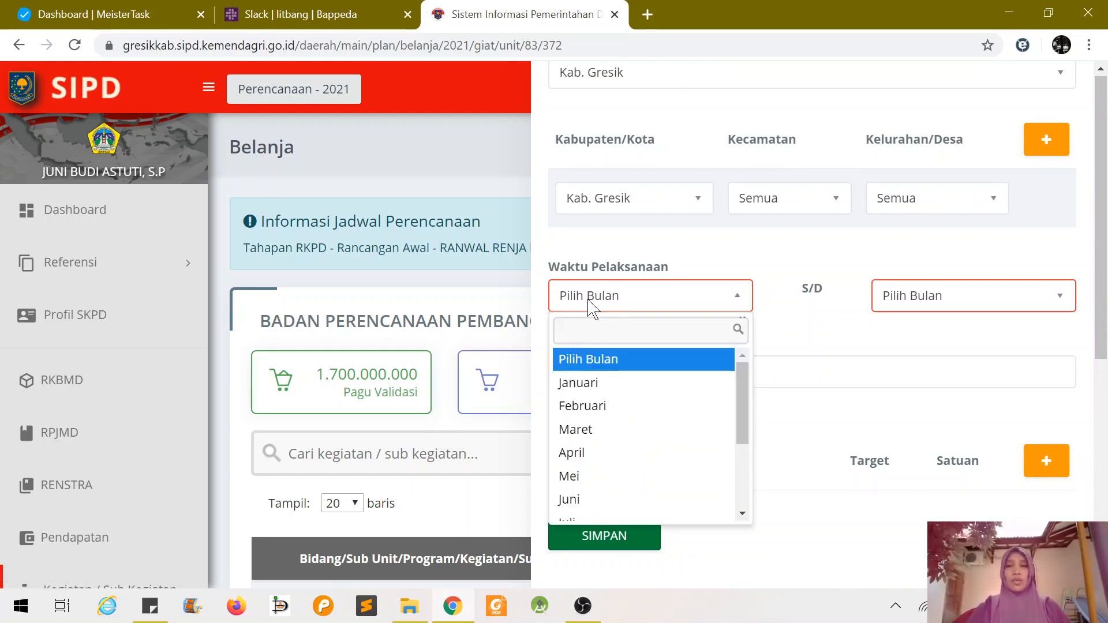
{"action": "left_click", "coordinate": [582, 382]}
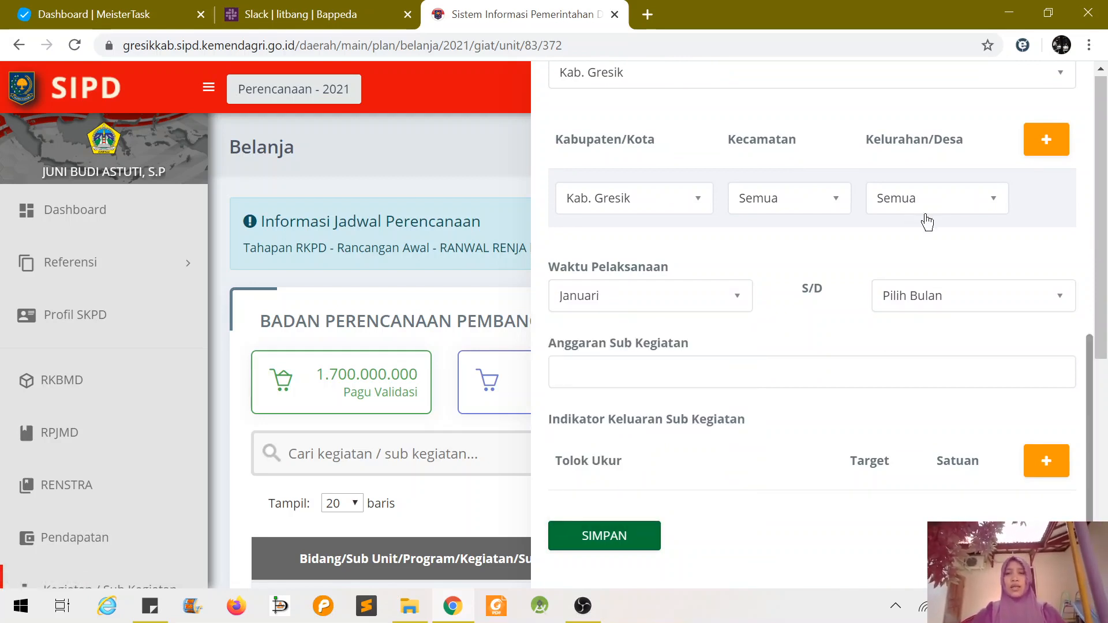
{"action": "left_click", "coordinate": [930, 308]}
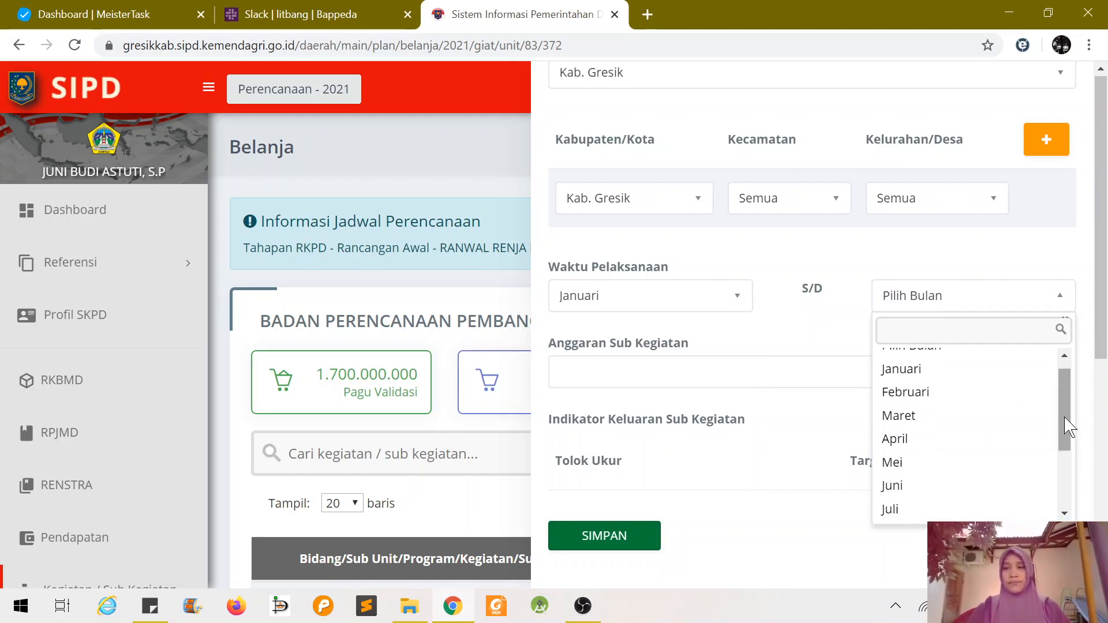
{"action": "left_click_drag", "start_coordinate": [1066, 420], "coordinate": [1063, 495]}
{"action": "left_click", "coordinate": [938, 510]}
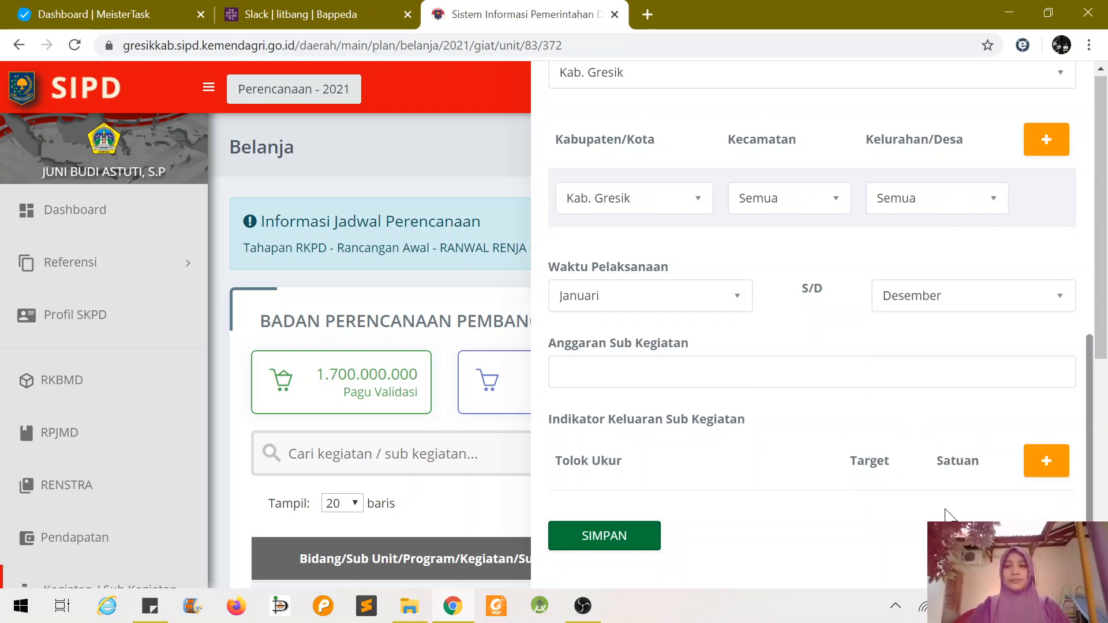
Enter 50000000 as the Anggaran Sub Kegiatan.
{"action": "left_click", "coordinate": [812, 372]}
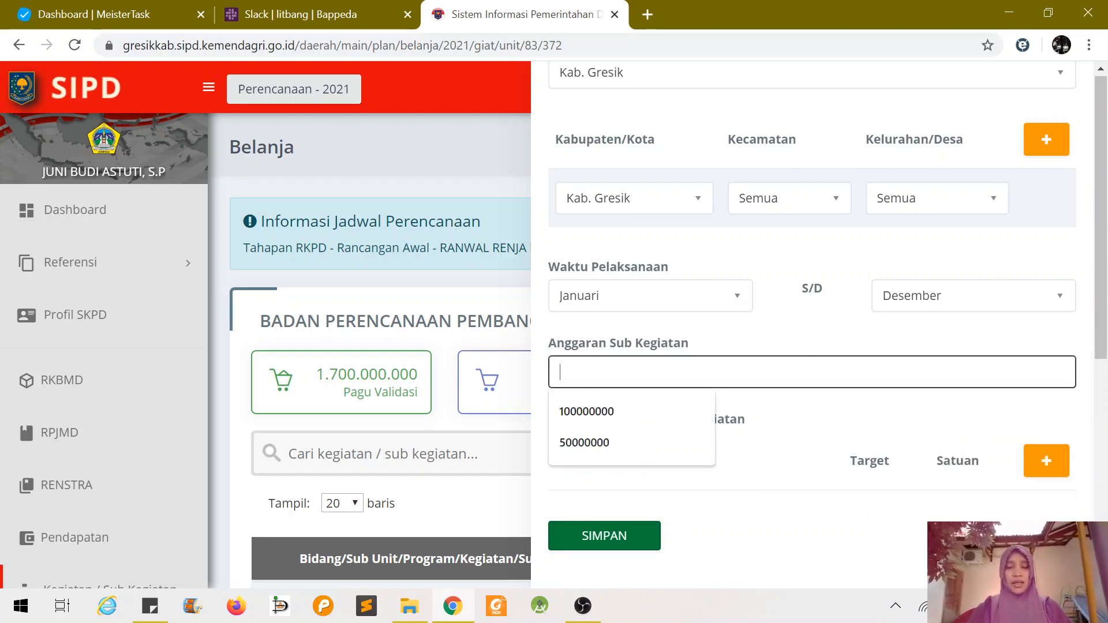
{"action": "type", "text": "50"}
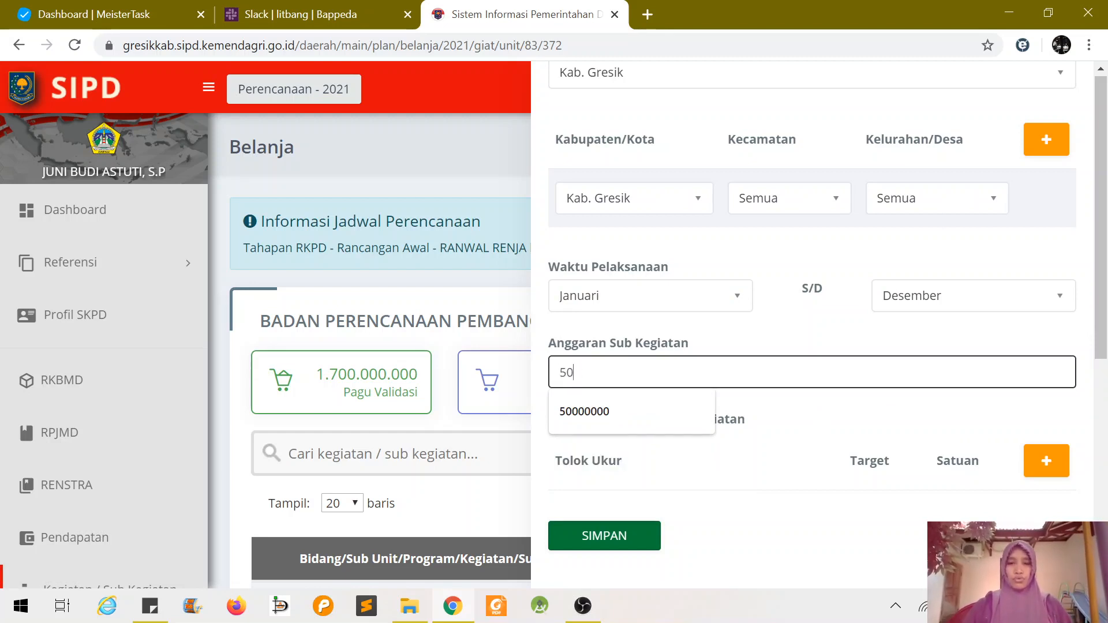
{"action": "type", "text": "000000"}
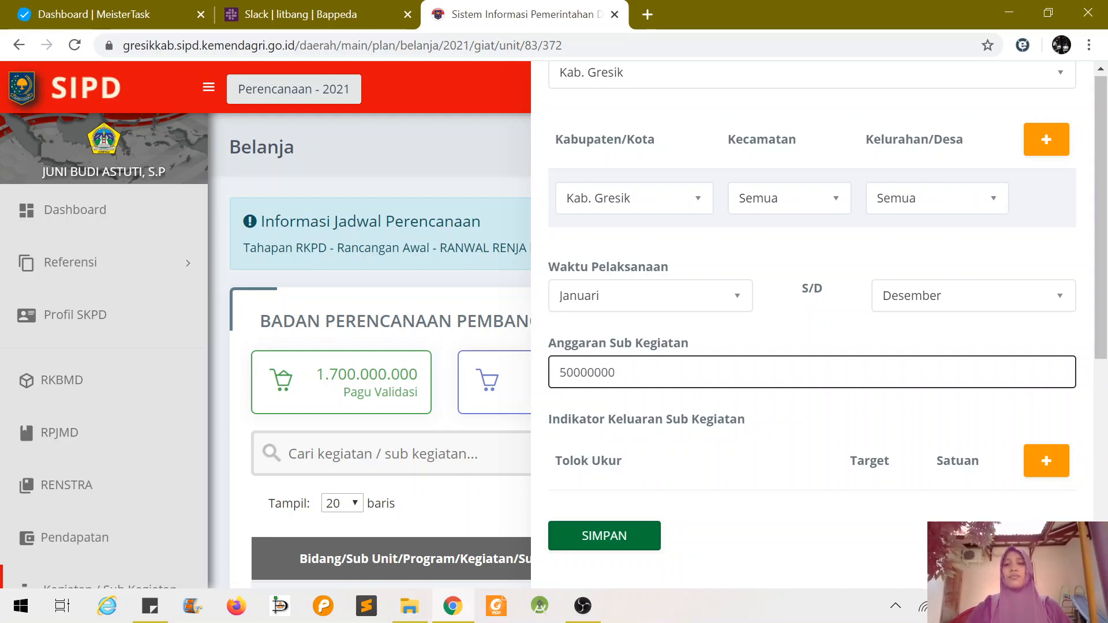
{"action": "left_click", "coordinate": [919, 568]}
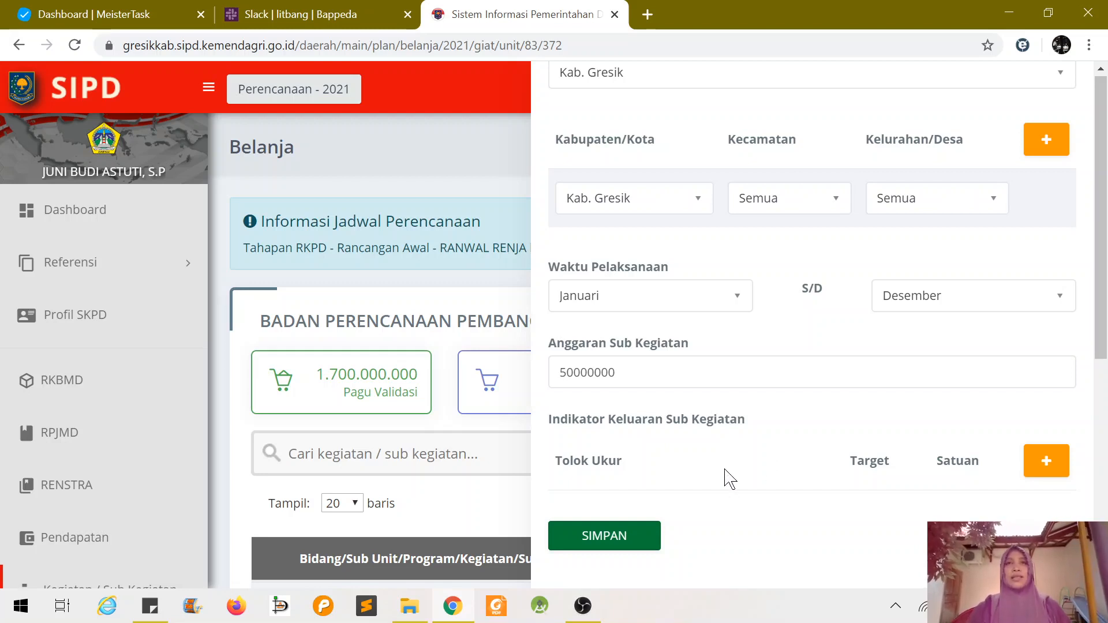
Add an output indicator row to Indikator Keluaran Sub Kegiatan with the Tolok Ukur "terlaksananya Musrenbang Kabupaten".
{"action": "left_click", "coordinate": [1044, 464]}
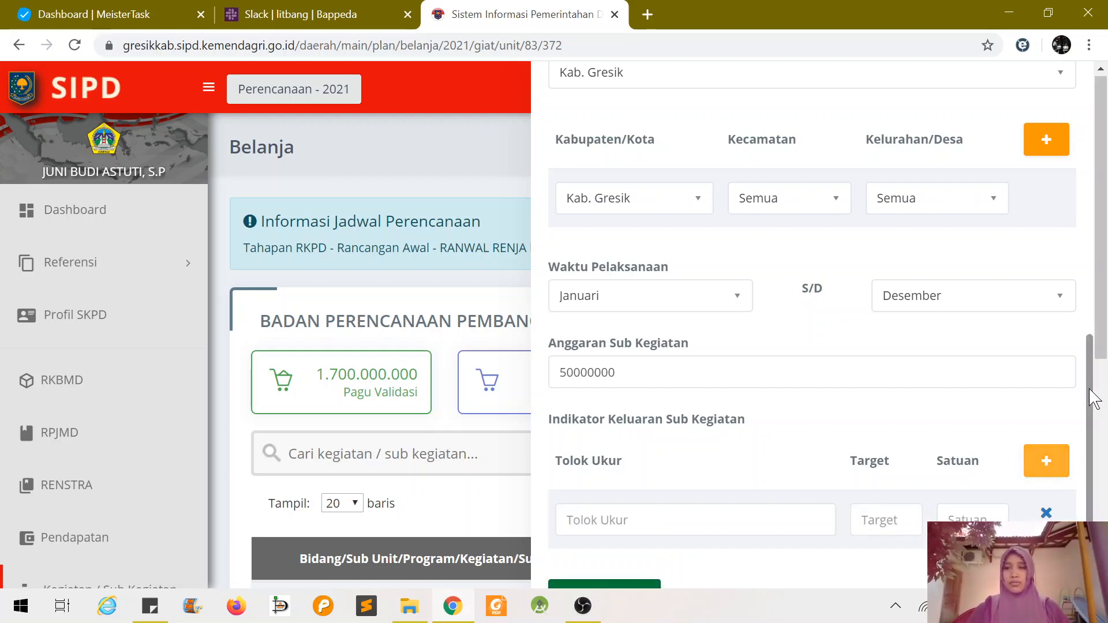
{"action": "mouse_move", "coordinate": [1090, 395]}
{"action": "left_mouse_down"}
{"action": "mouse_move", "coordinate": [1086, 239]}
{"action": "mouse_move", "coordinate": [1086, 416]}
{"action": "left_mouse_up"}
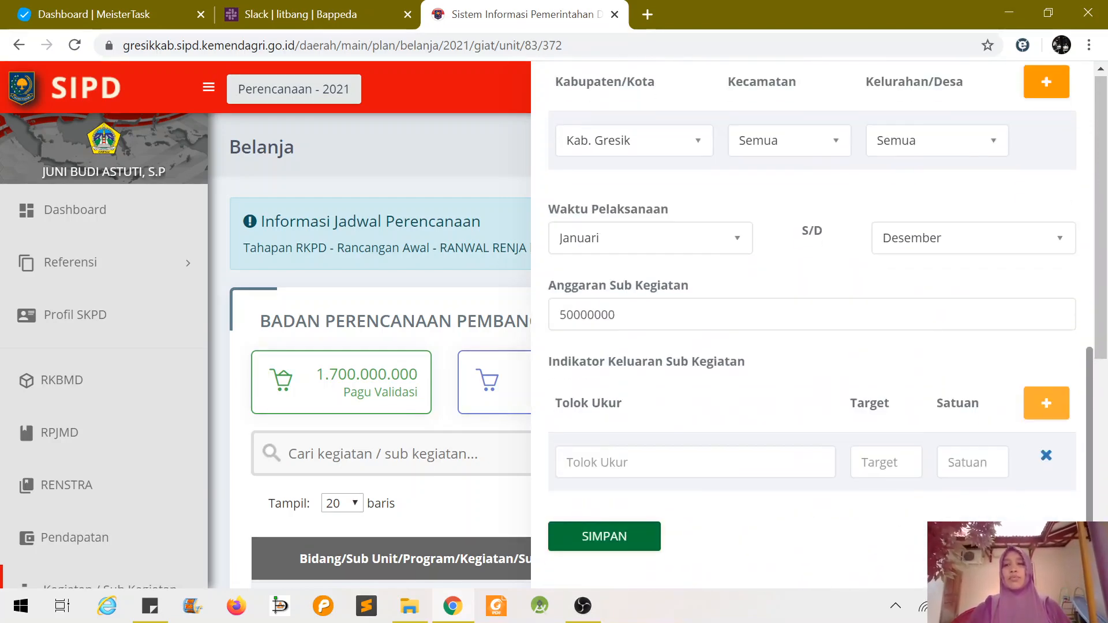
{"action": "type", "text": "tr"}
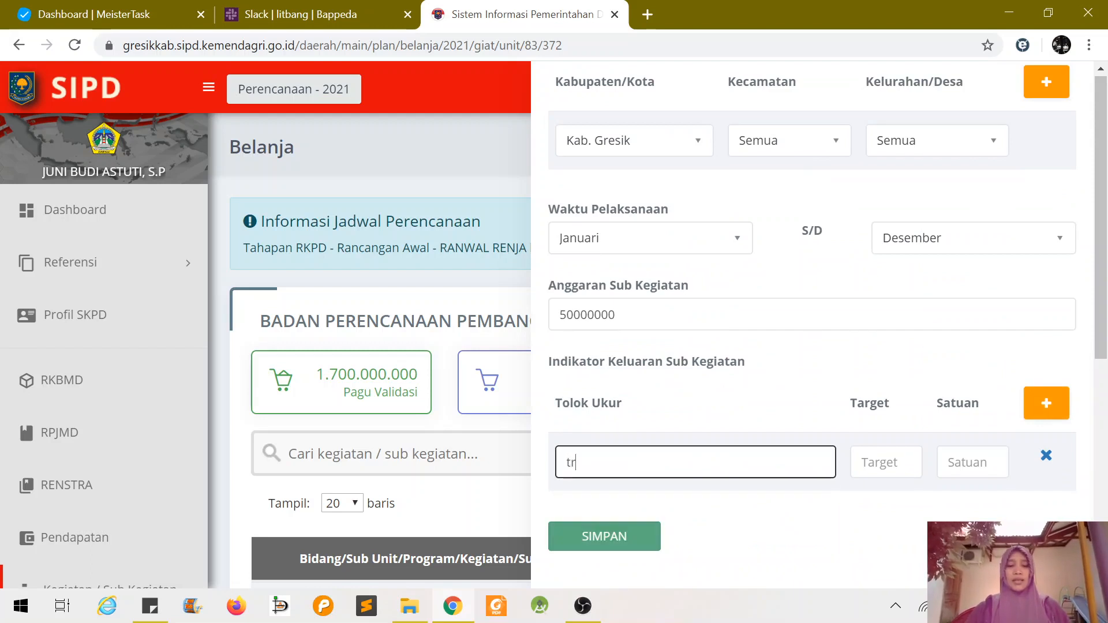
{"action": "type", "text": "rlaksana"}
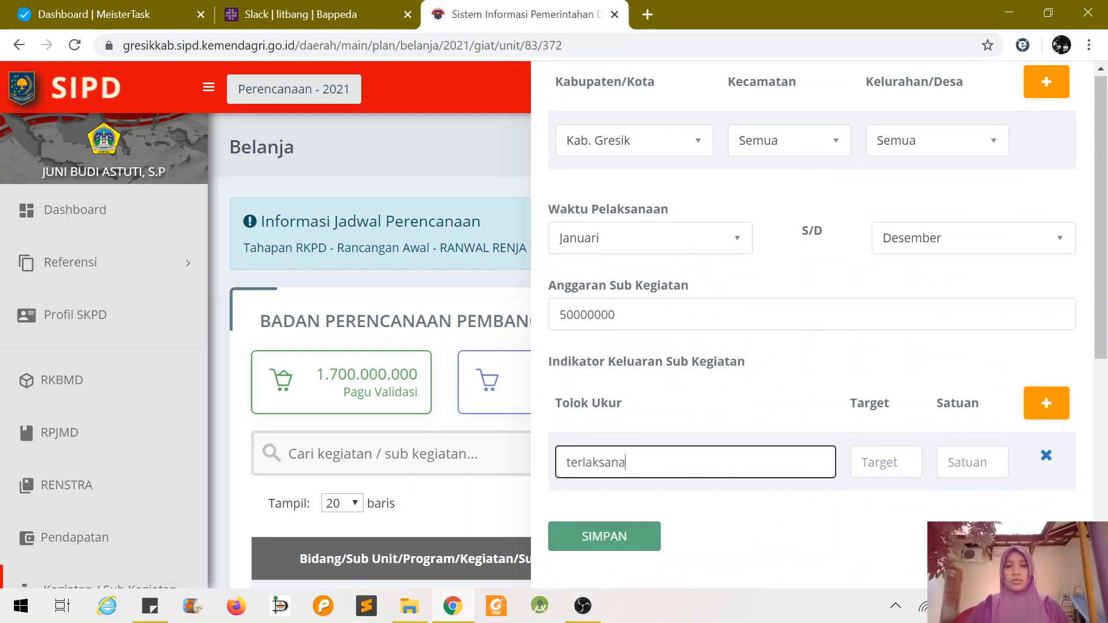
{"action": "type", "text": "nya Mu"}
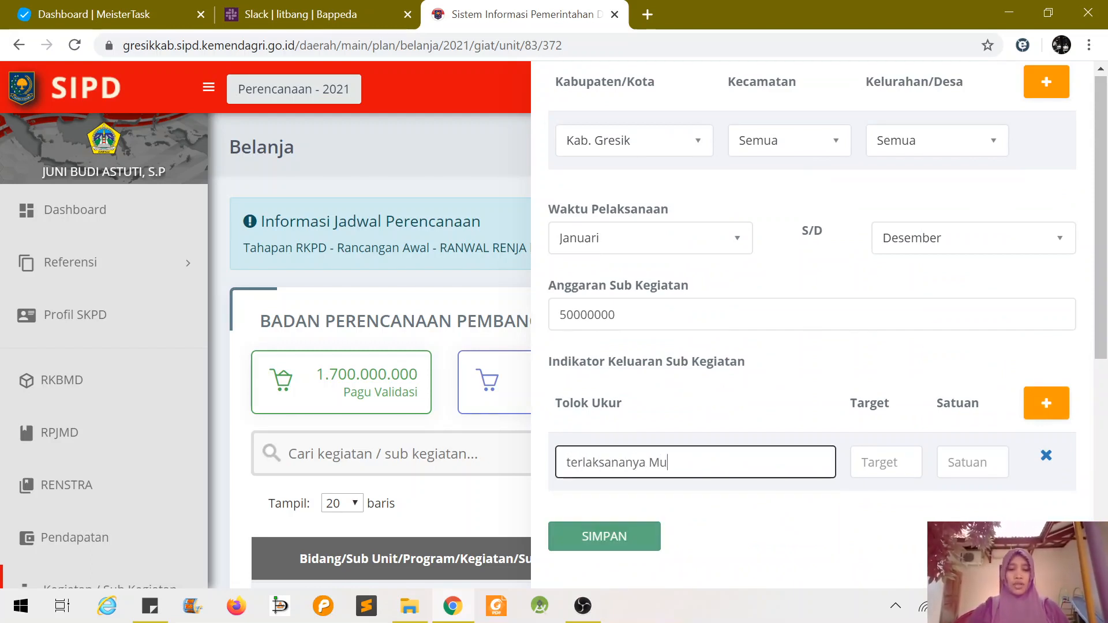
{"action": "type", "text": "srenbang K"}
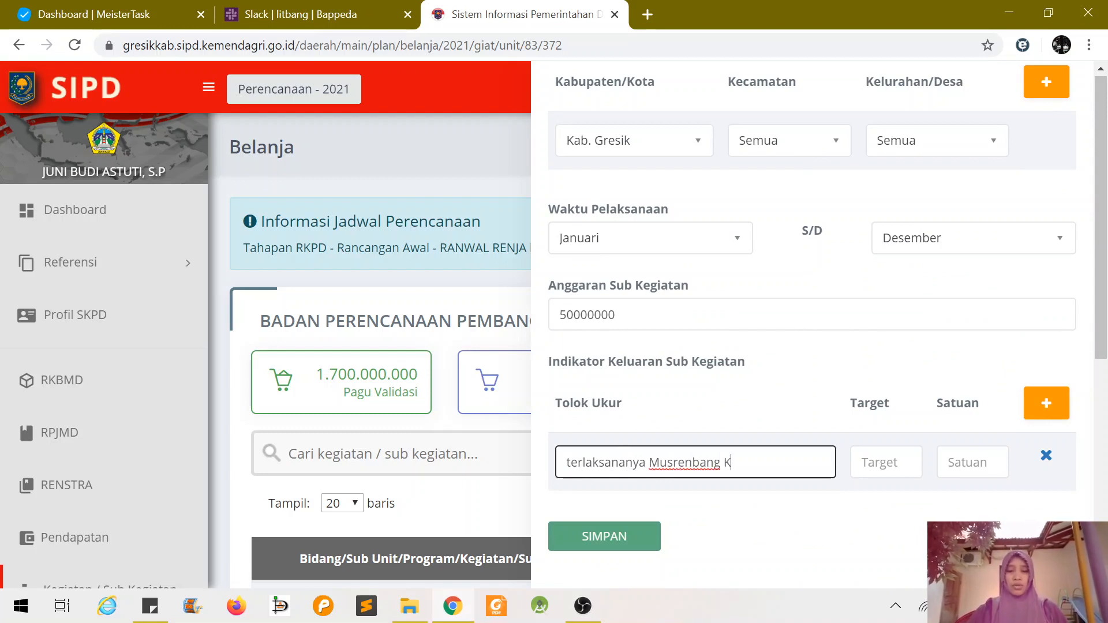
{"action": "type", "text": "ab/upaten"}
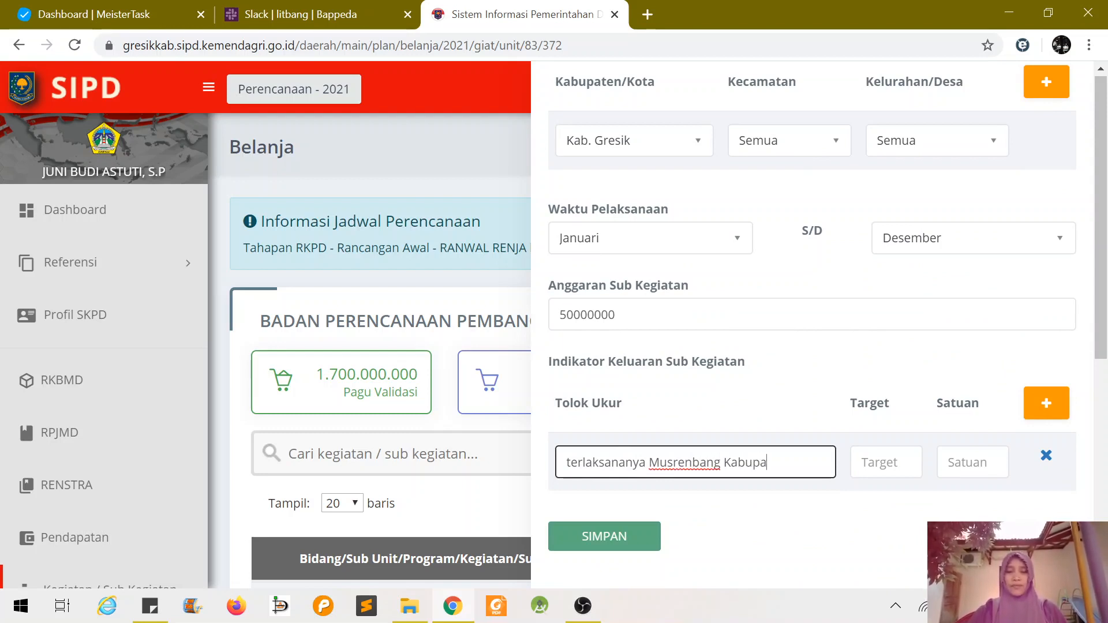
Set the first output indicator's Target to 1 and its Satuan to Kali.
{"action": "scroll", "coordinate": [829, 482], "scroll_direction": "up", "scroll_amount": 2}
{"action": "scroll", "coordinate": [829, 481], "scroll_direction": "up", "scroll_amount": 1}
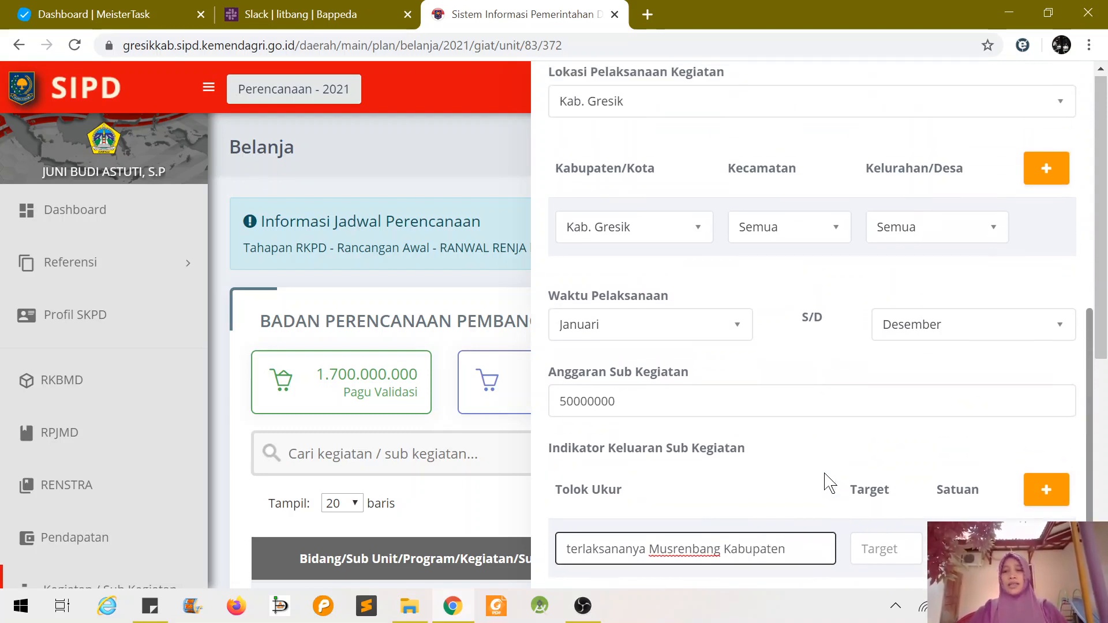
{"action": "left_click", "coordinate": [883, 548]}
{"action": "type", "text": "1"}
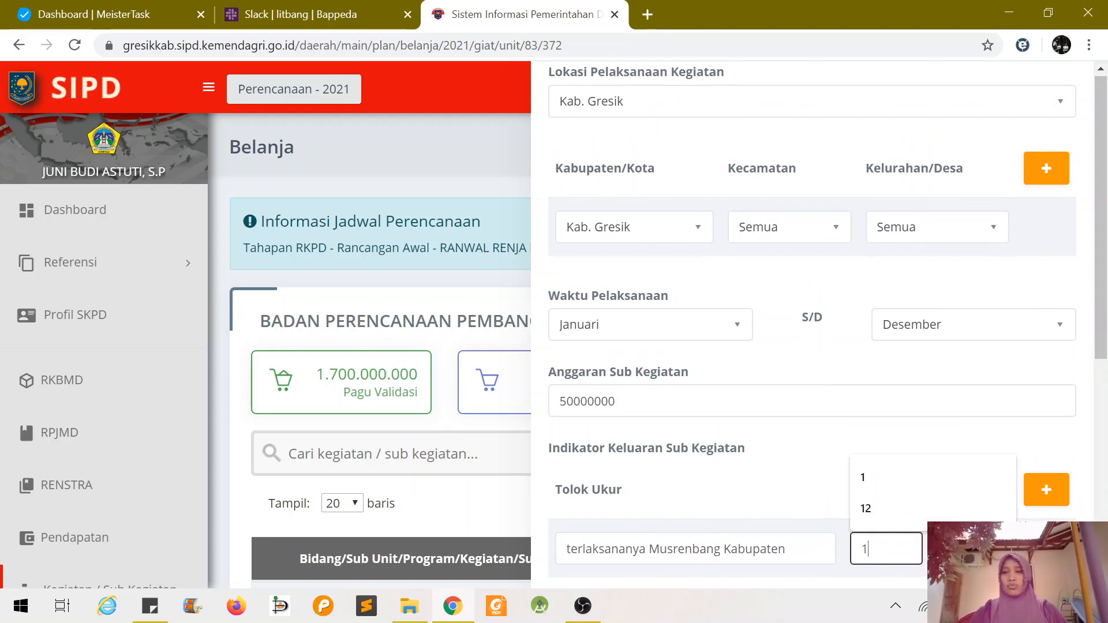
{"action": "left_click", "coordinate": [971, 548]}
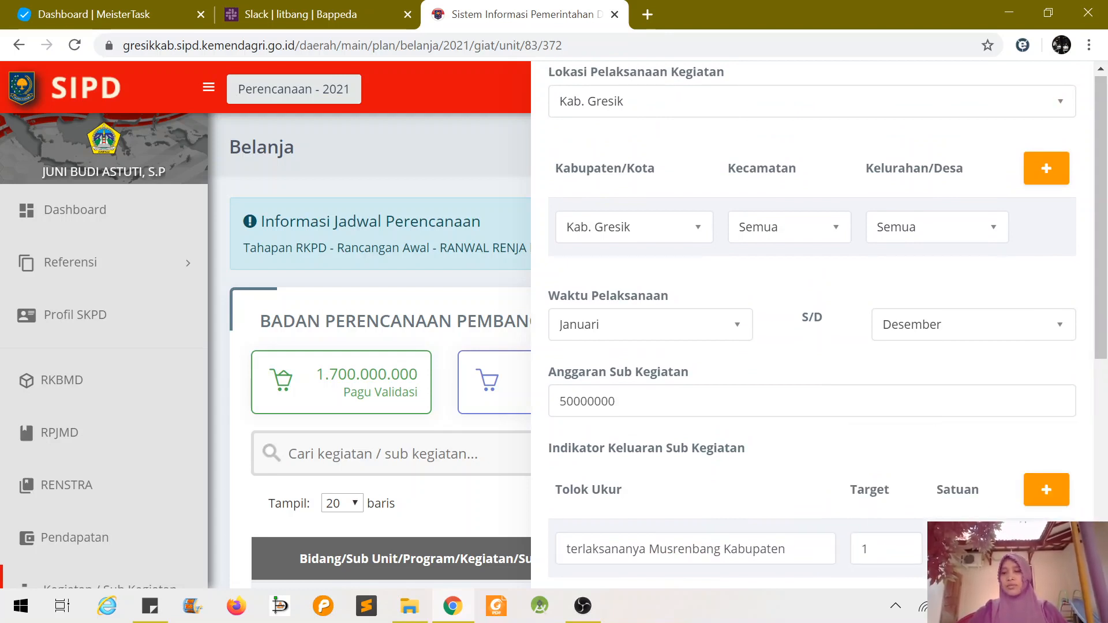
{"action": "left_click_drag", "start_coordinate": [1086, 363], "coordinate": [1081, 463]}
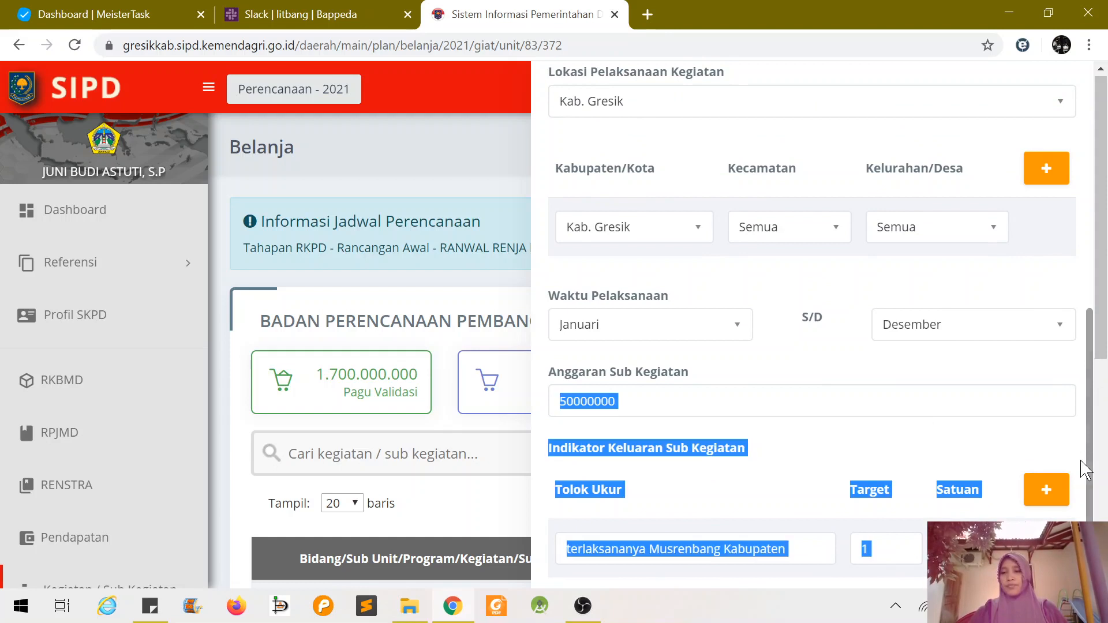
{"action": "left_click", "coordinate": [1087, 462]}
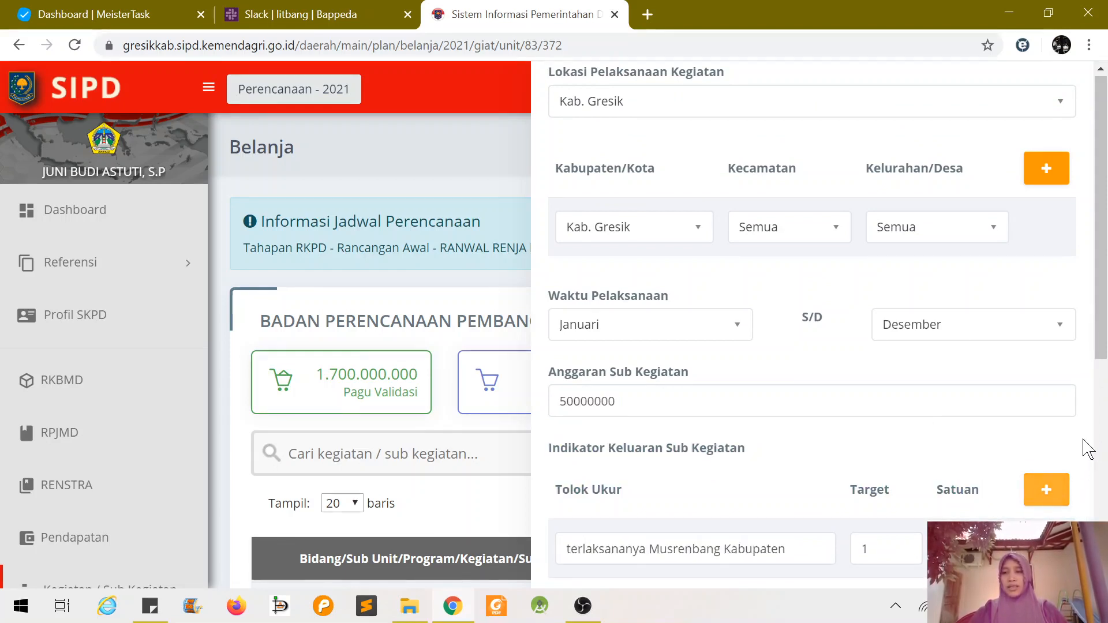
Add a second output indicator with the Tolok Ukur "tersedianya Buku Hasil Musrenbang Kabupaten".
{"action": "scroll", "coordinate": [1095, 448], "scroll_direction": "down", "scroll_amount": 2}
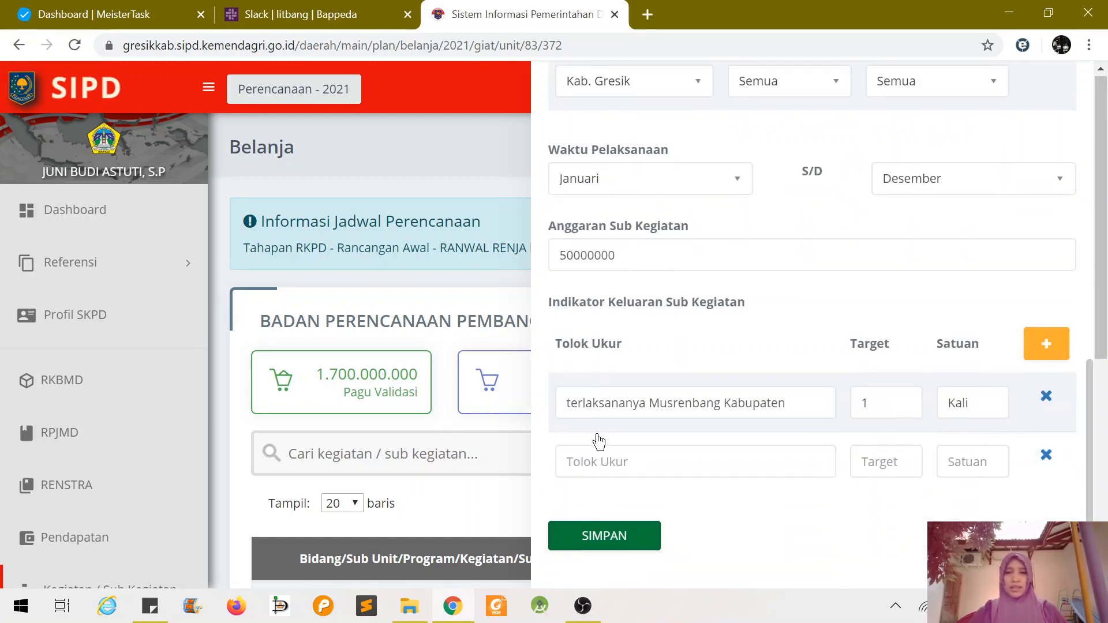
{"action": "left_click", "coordinate": [640, 461]}
{"action": "type", "text": "ter"}
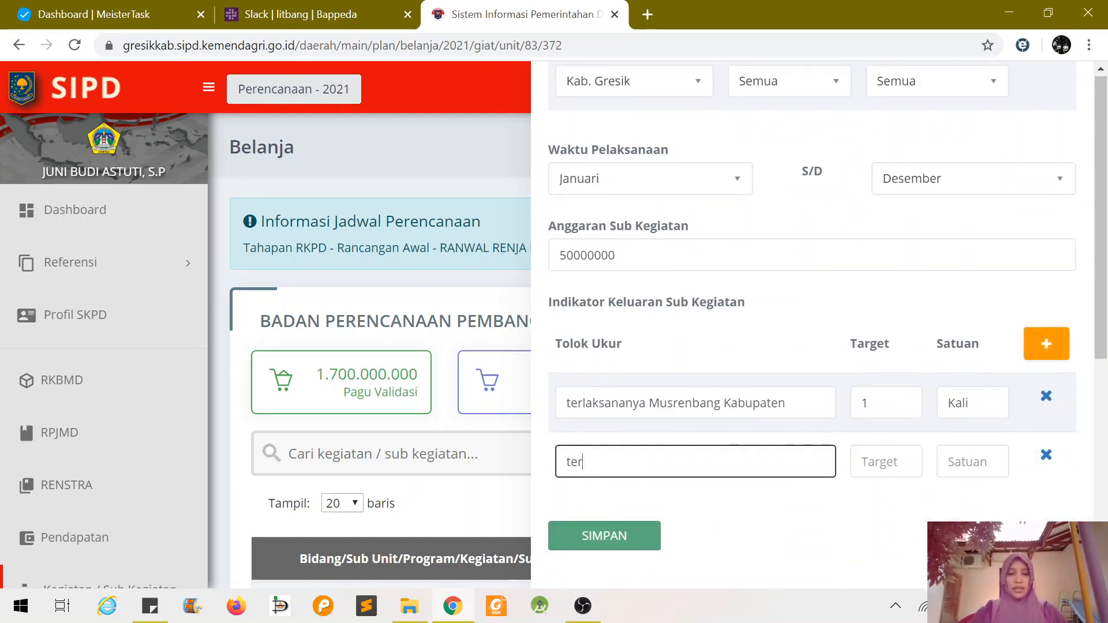
{"action": "type", "text": "sedi"}
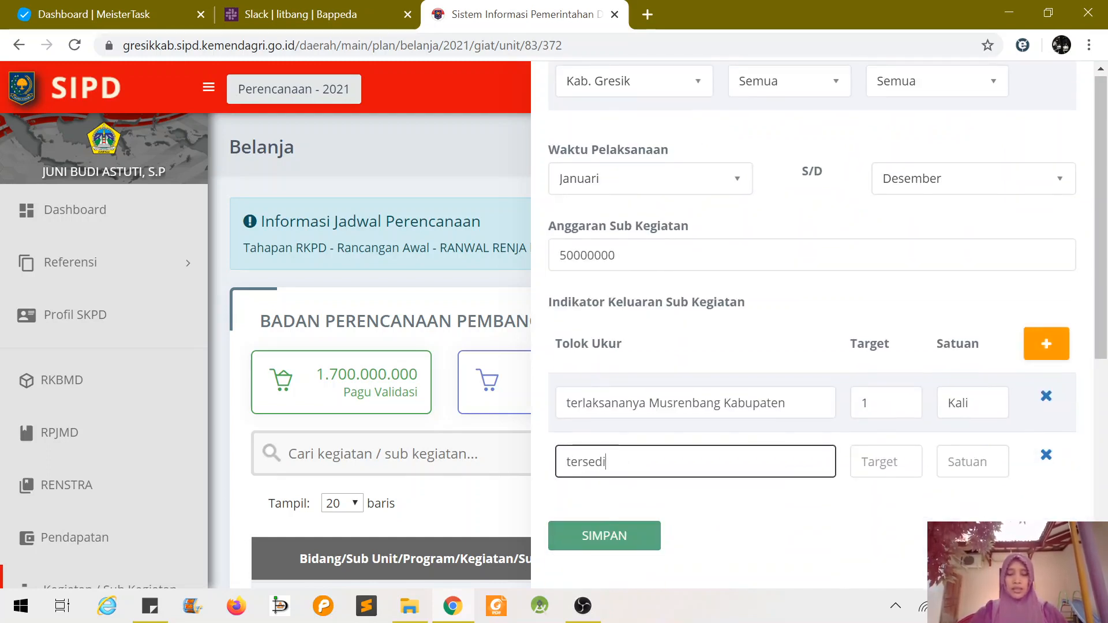
{"action": "type", "text": "any"}
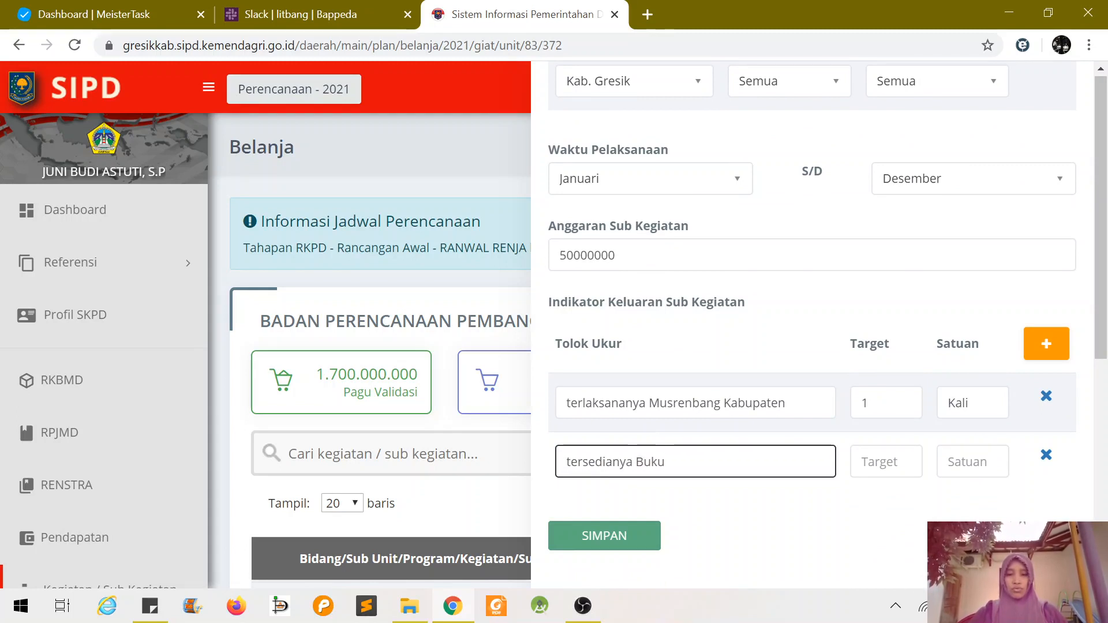
{"action": "type", "text": "a Buku Hasil Musrenb"}
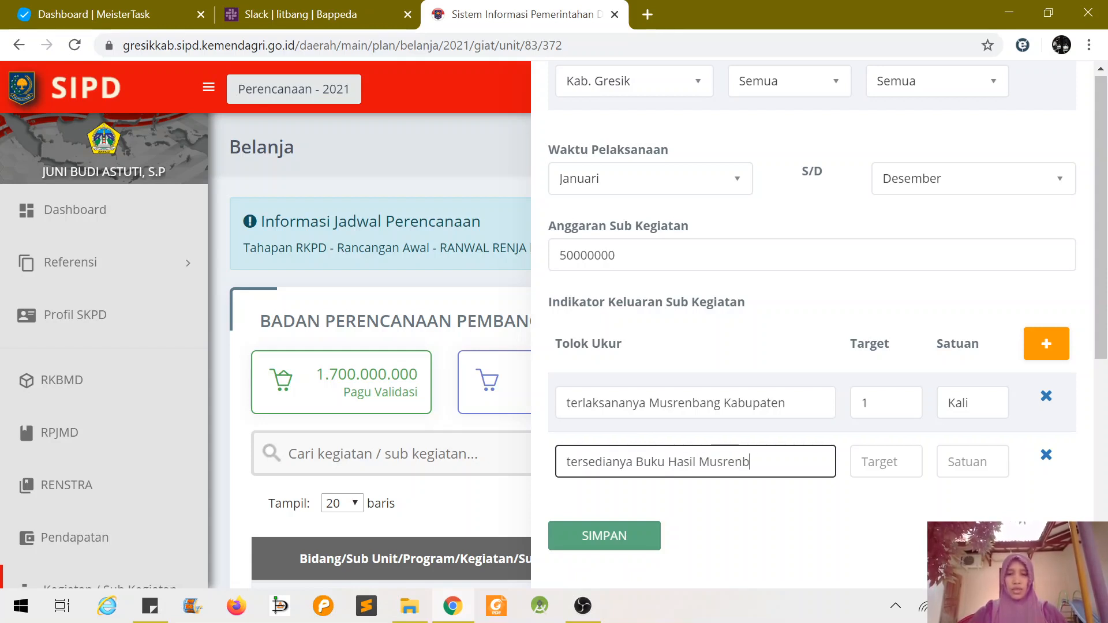
{"action": "type", "text": "ang Kabupaten"}
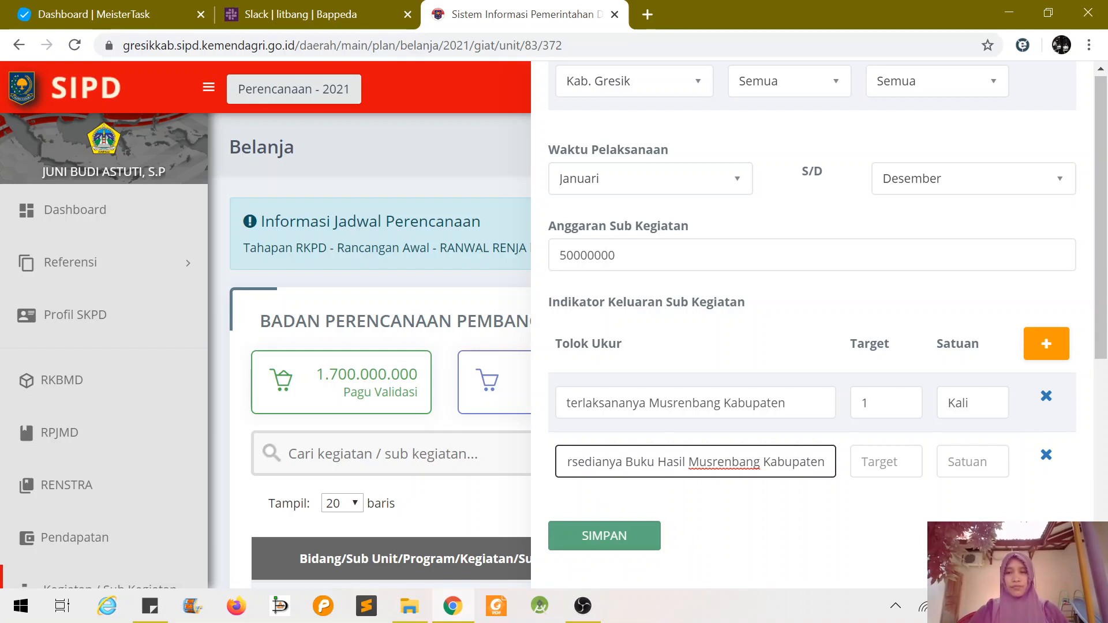
Set the second indicator's Target to 50 and Satuan to Buku, and save the sub-activity.
{"action": "key", "text": "Tab"}
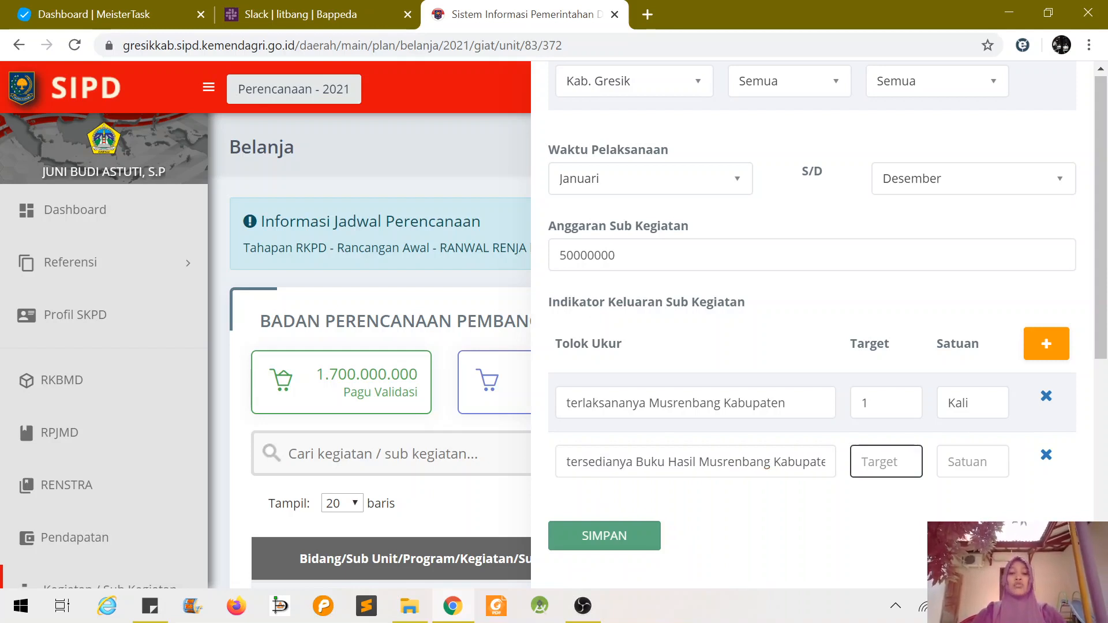
{"action": "type", "text": "50"}
{"action": "key", "text": "Tab"}
{"action": "type", "text": "Buk"}
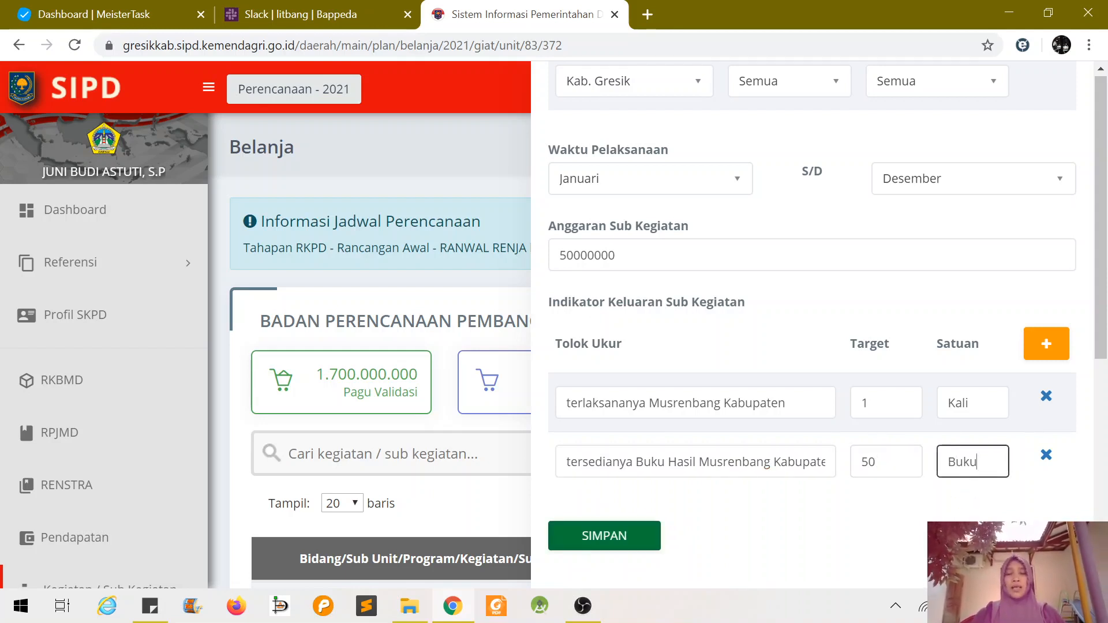
{"action": "type", "text": "u"}
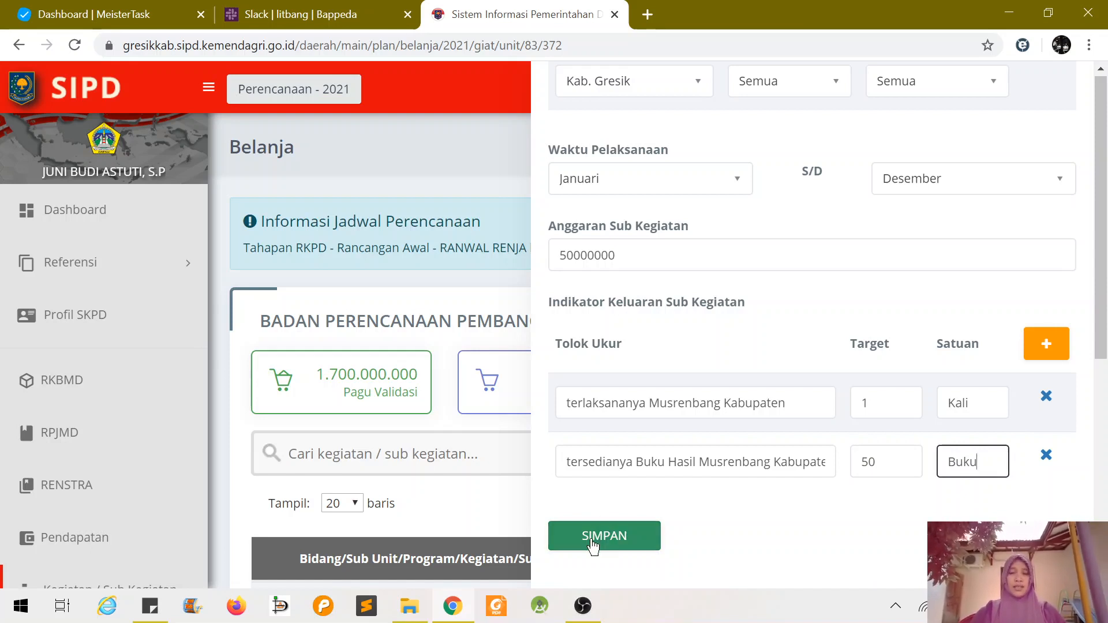
{"action": "left_click", "coordinate": [592, 543]}
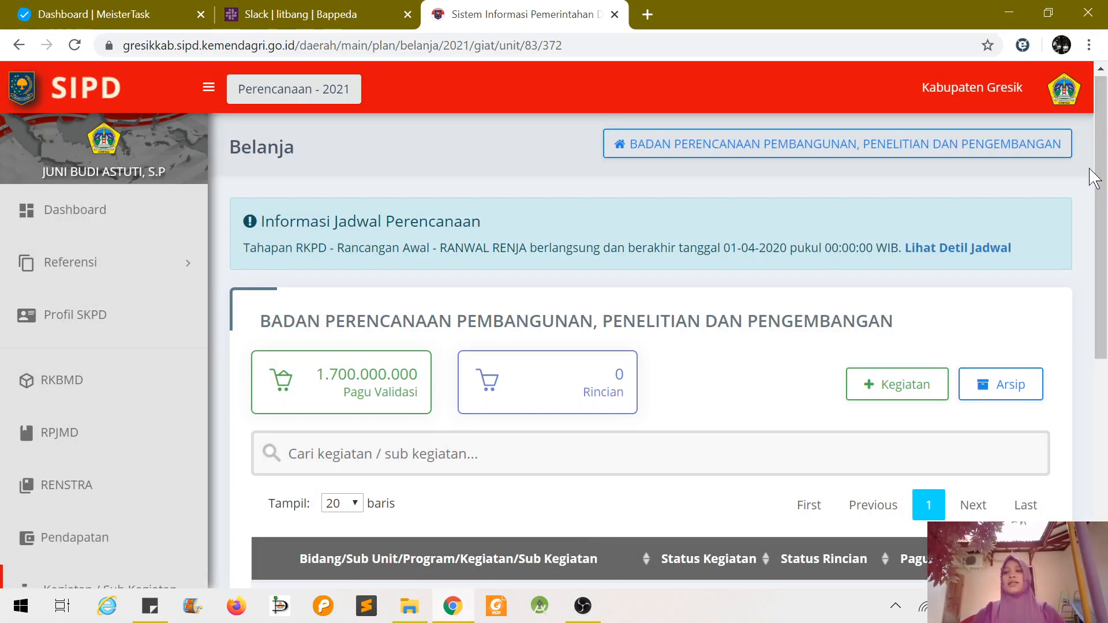
Find the sub-activity Koordinasi Pelaksanaan Musrenbang Kabupaten/Kota in the Belanja list and show its creation details.
{"action": "left_click_drag", "start_coordinate": [1098, 210], "coordinate": [1100, 387]}
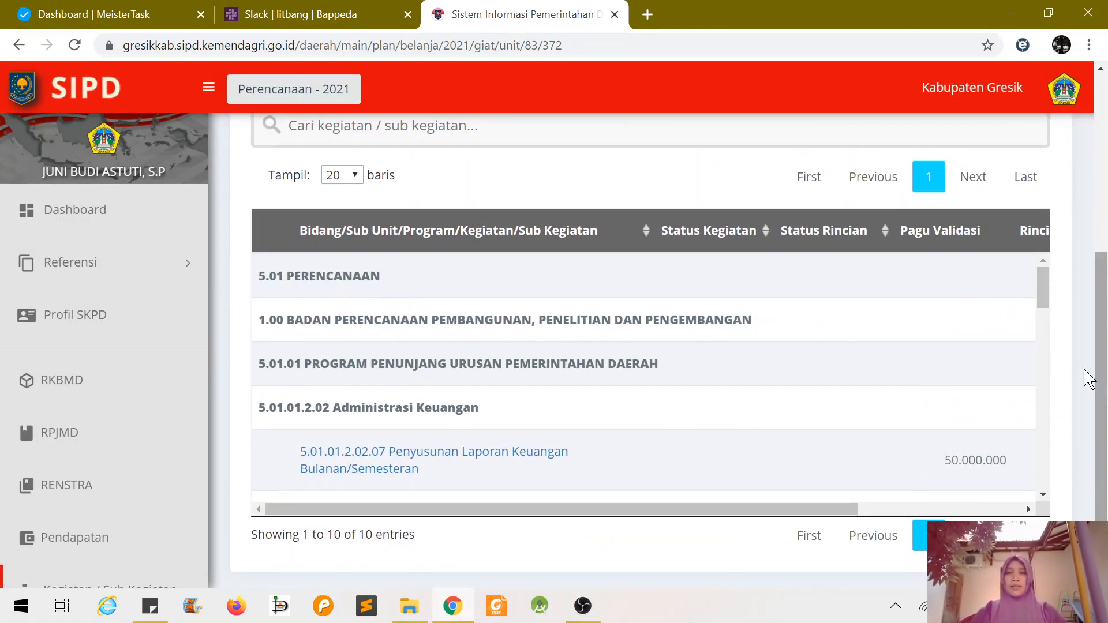
{"action": "left_click_drag", "start_coordinate": [1045, 293], "coordinate": [1037, 332]}
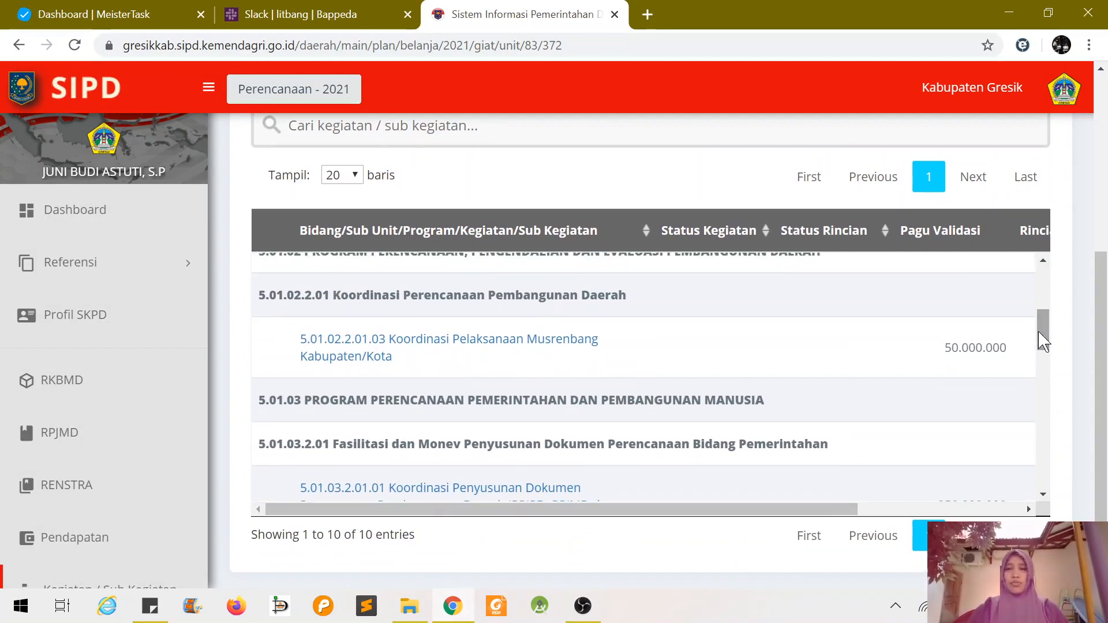
{"action": "left_click", "coordinate": [584, 347]}
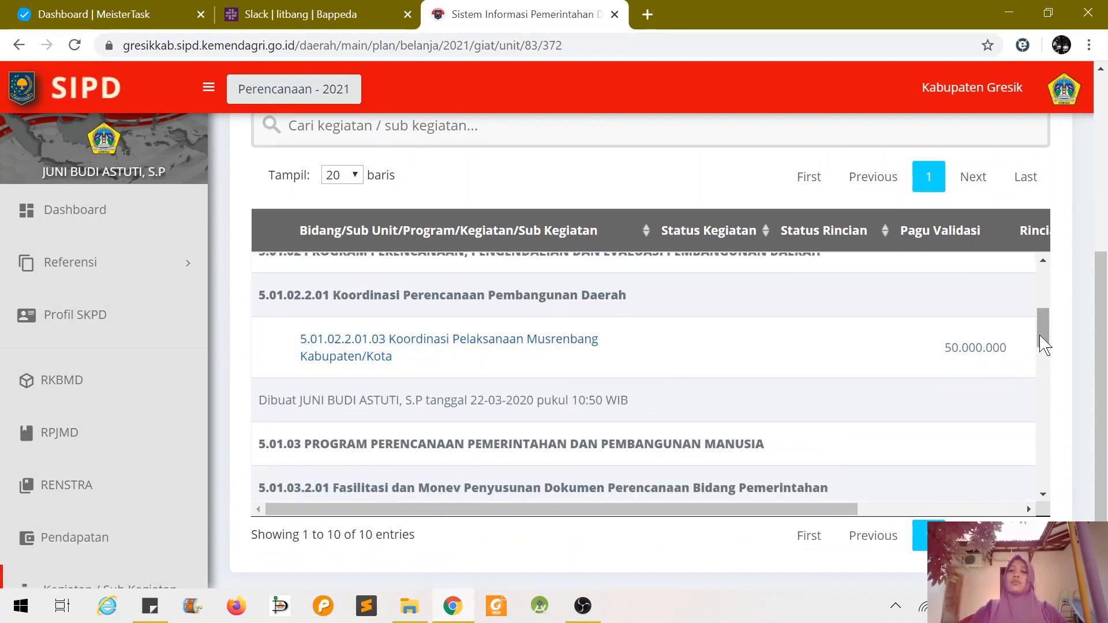
{"action": "left_click_drag", "start_coordinate": [1045, 344], "coordinate": [1049, 322]}
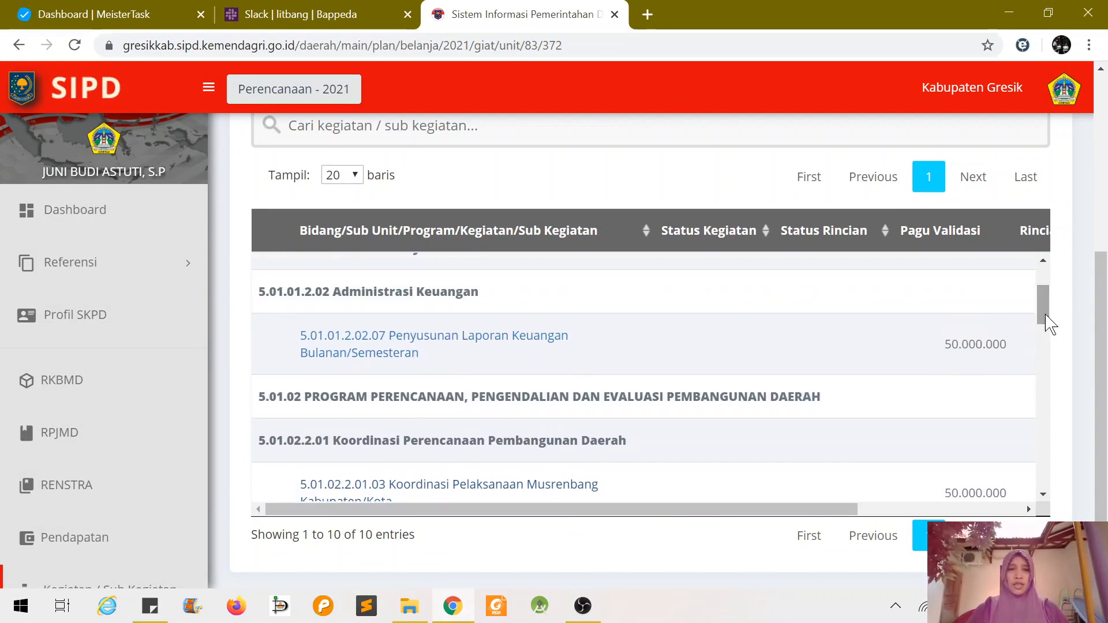
Collapse the sidebar and delete the sub-activity 5.01.01.2.02.07 Penyusunan Laporan Keuangan Bulanan/Semesteran from the list.
{"action": "left_click", "coordinate": [208, 88]}
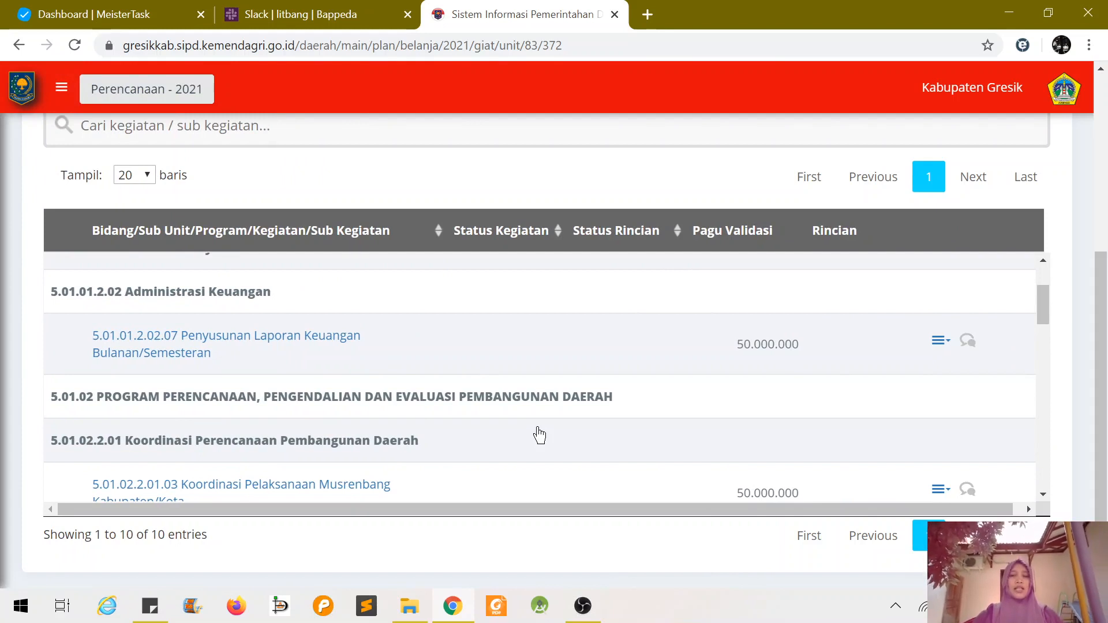
{"action": "left_click", "coordinate": [941, 350]}
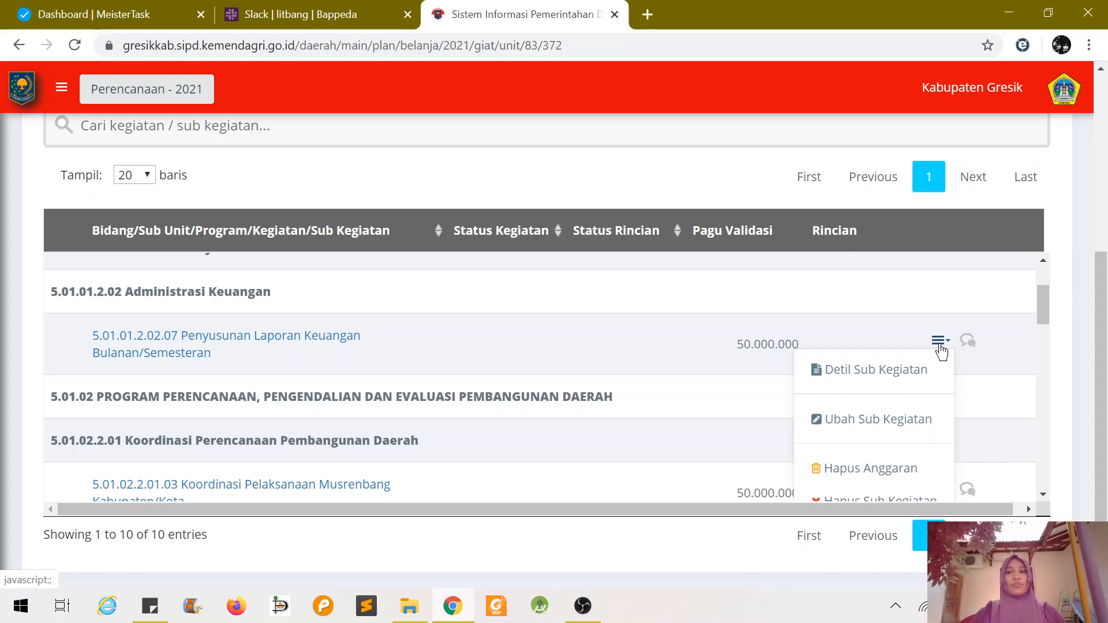
{"action": "scroll", "coordinate": [1045, 325], "scroll_direction": "down", "scroll_amount": 1}
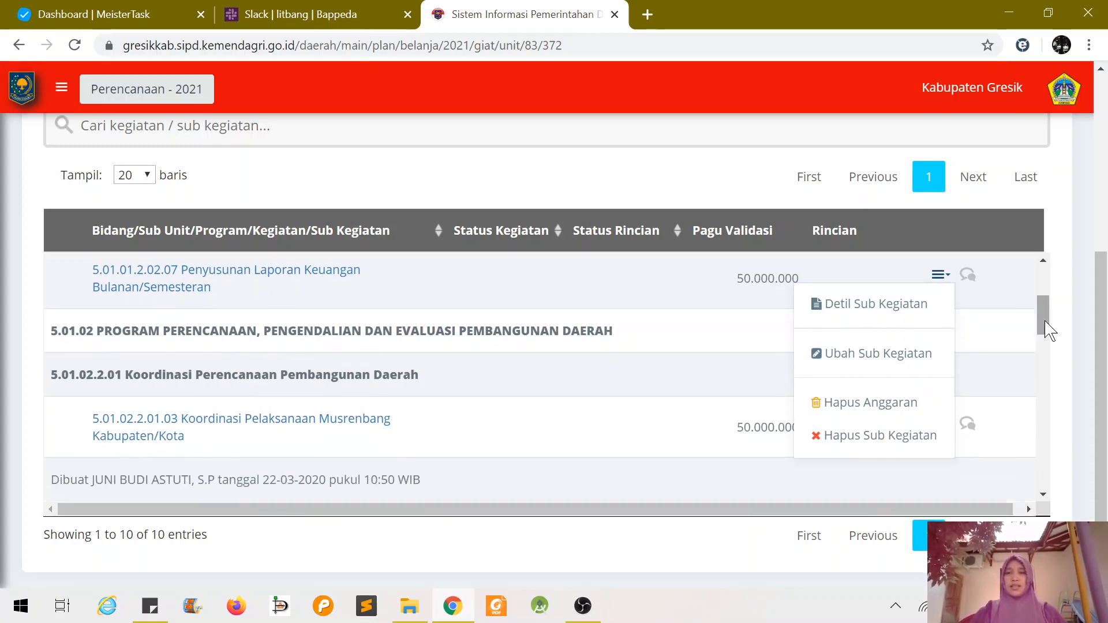
{"action": "left_click", "coordinate": [843, 439]}
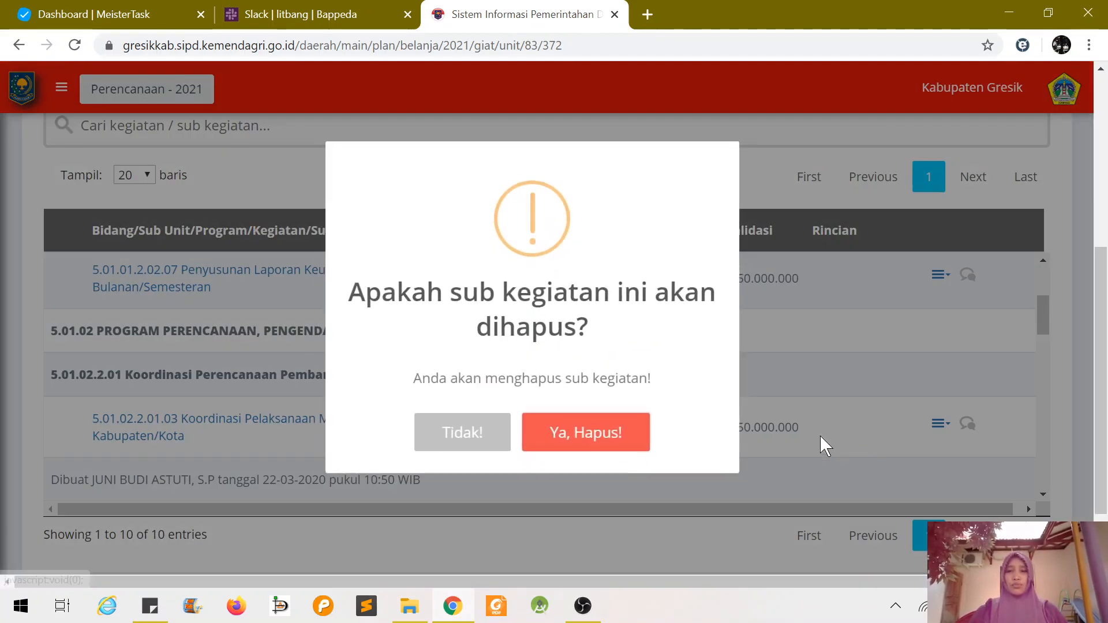
{"action": "left_click", "coordinate": [593, 444]}
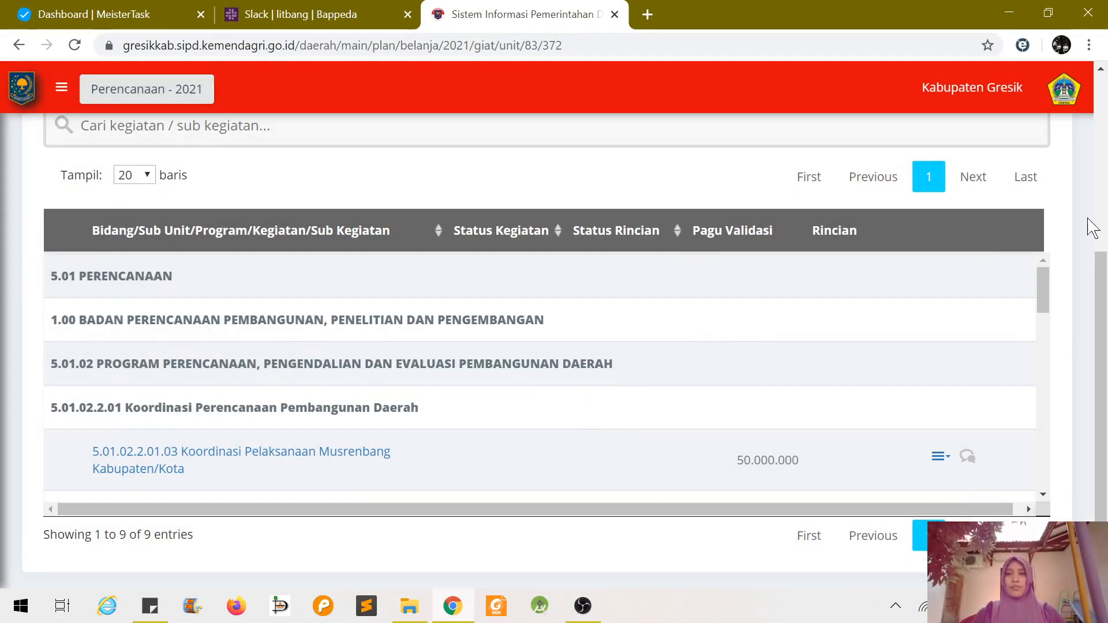
Change the Anggaran Sub Kegiatan of 5.01.02.2.01.03 Koordinasi Pelaksanaan Musrenbang Kabupaten/Kota to 500000000 and save the sub-activity.
{"action": "left_click_drag", "start_coordinate": [1039, 286], "coordinate": [1040, 313]}
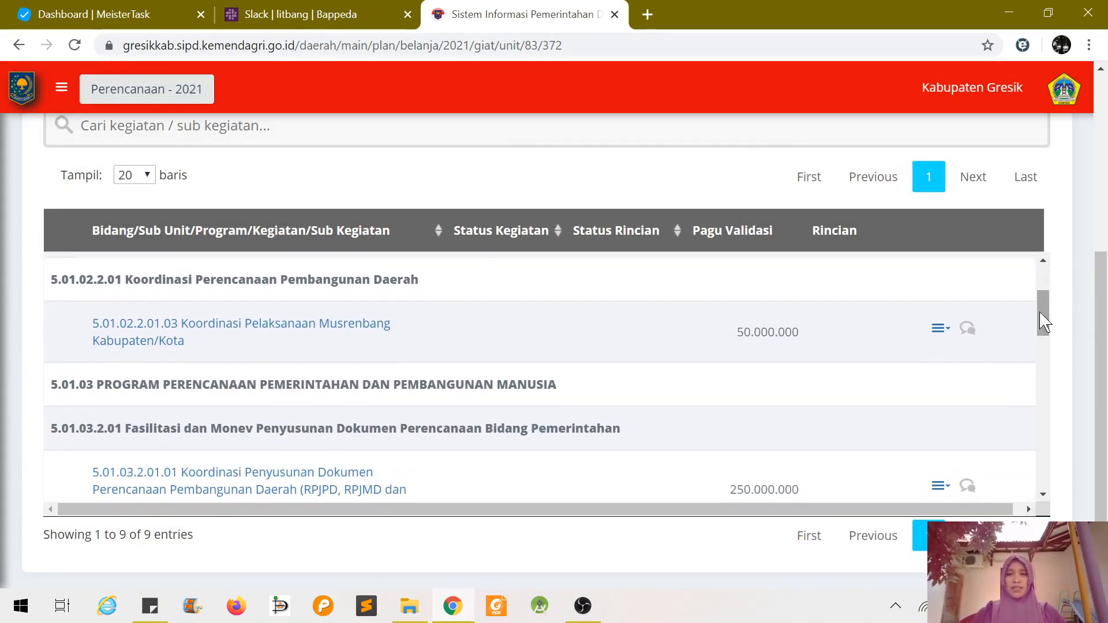
{"action": "left_click", "coordinate": [938, 329]}
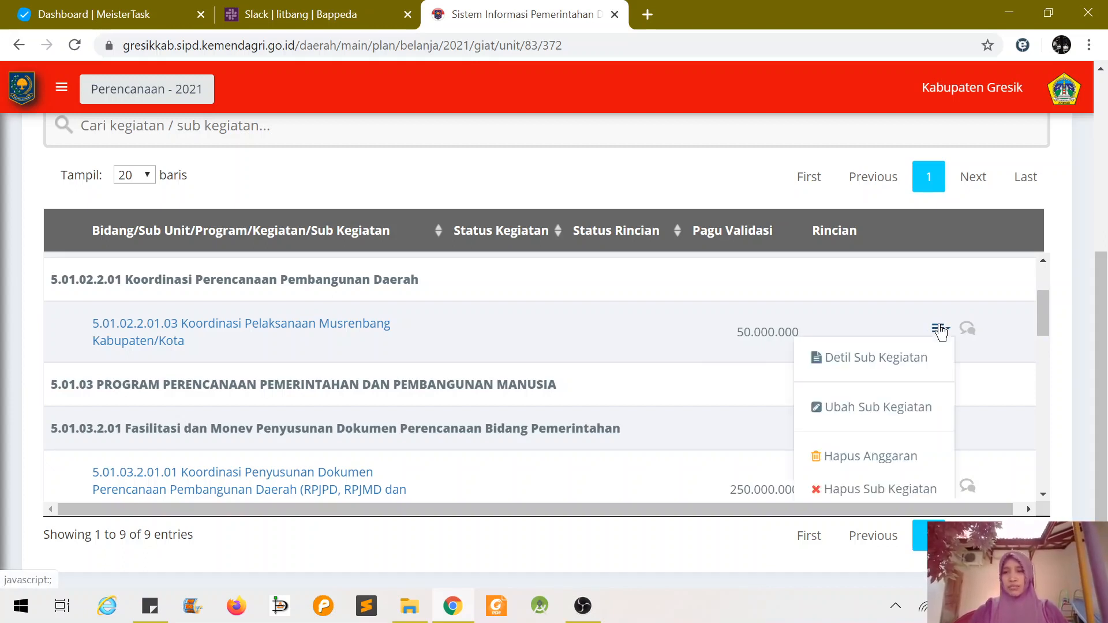
{"action": "left_click", "coordinate": [856, 419]}
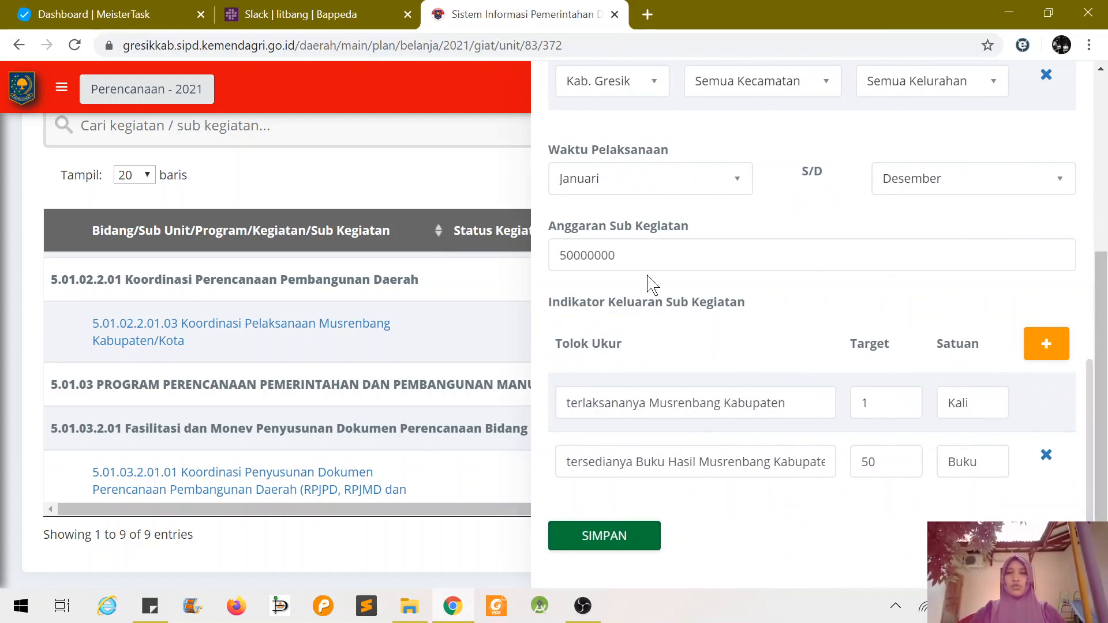
{"action": "left_click_drag", "start_coordinate": [647, 262], "coordinate": [426, 287]}
{"action": "type", "text": "50"}
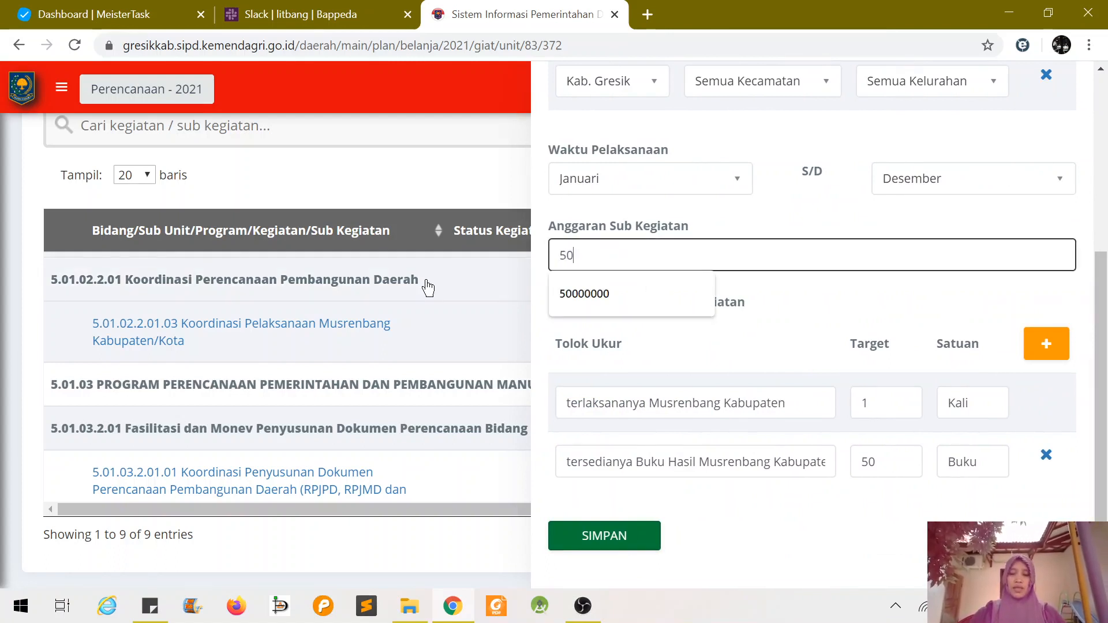
{"action": "type", "text": "0000000"}
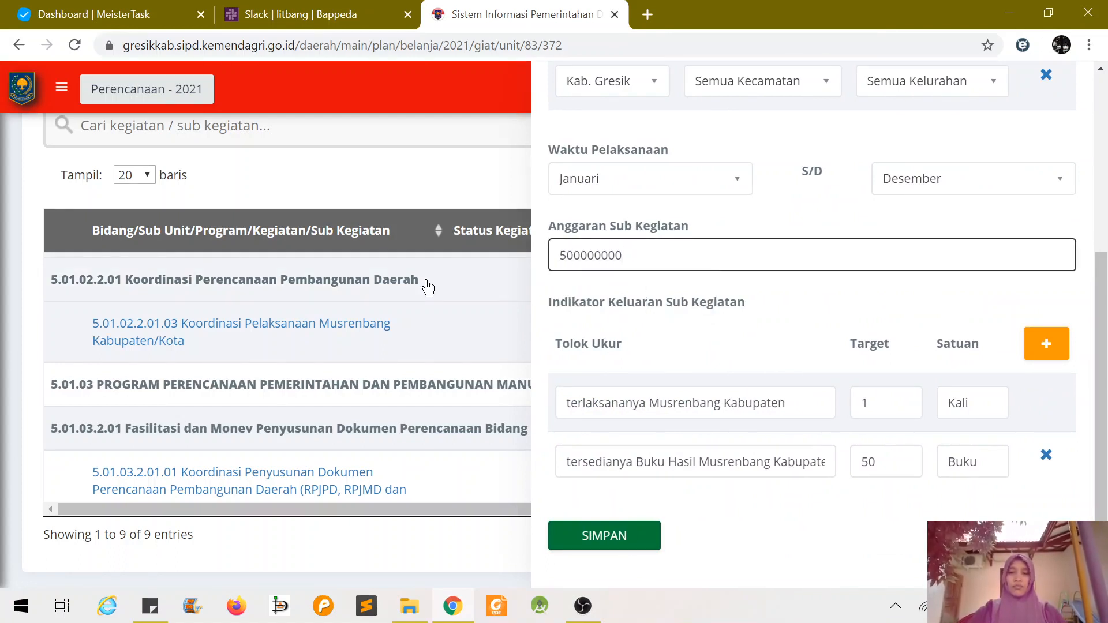
{"action": "left_click", "coordinate": [622, 539]}
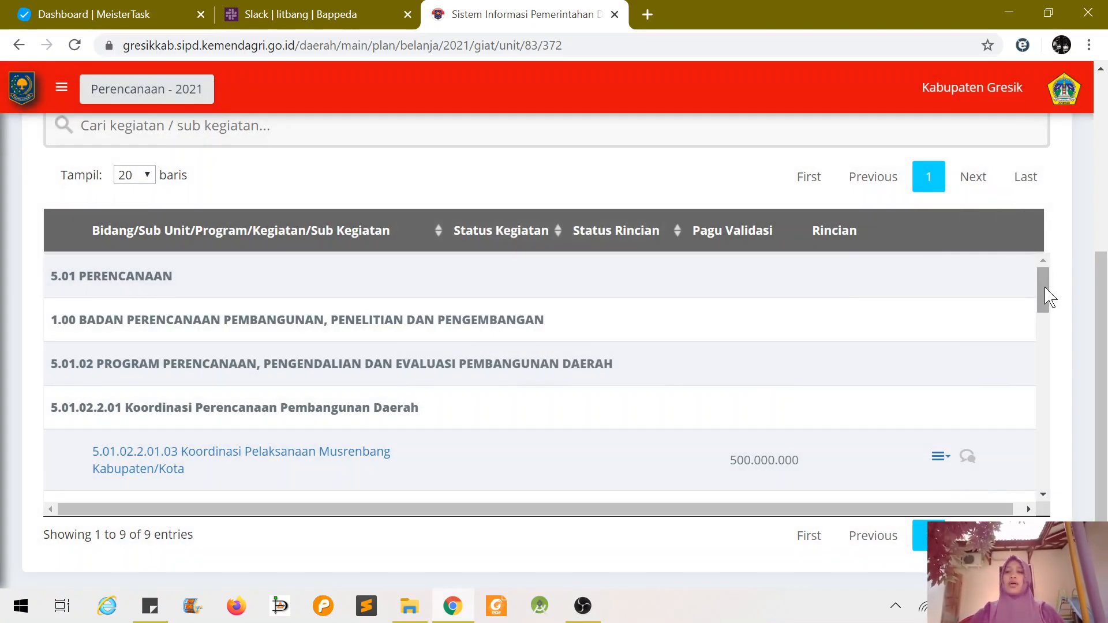
Examine the unit's Pagu Validasi total, the sub-activity list and the available planning sections in the sidebar.
{"action": "mouse_move", "coordinate": [1048, 297]}
{"action": "left_mouse_down"}
{"action": "mouse_move", "coordinate": [1048, 360]}
{"action": "mouse_move", "coordinate": [1051, 280]}
{"action": "left_mouse_up"}
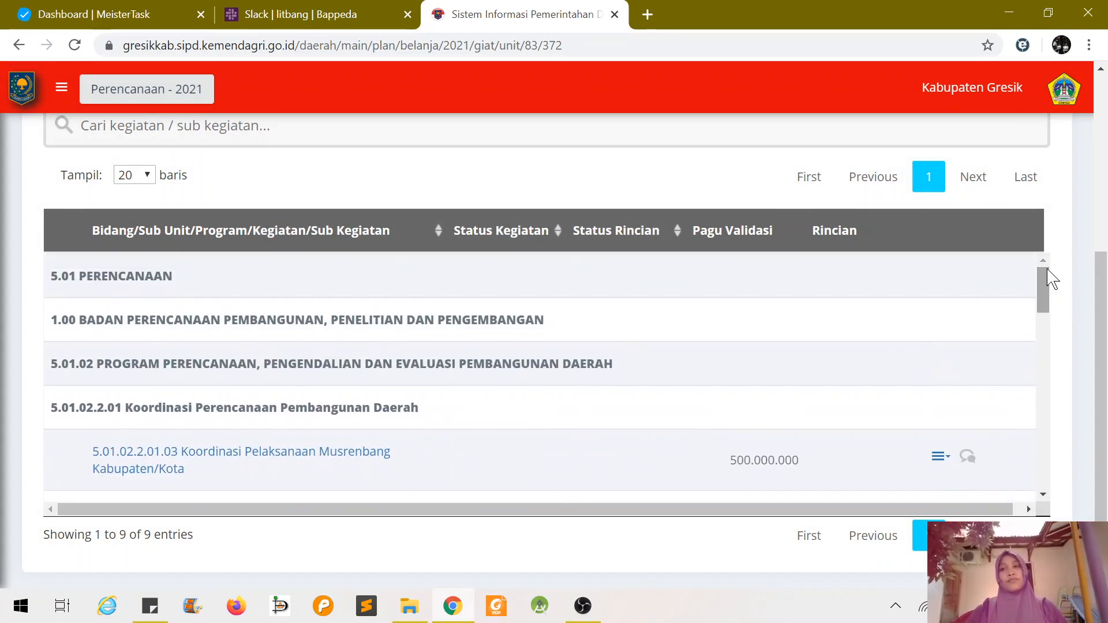
{"action": "left_click_drag", "start_coordinate": [1105, 328], "coordinate": [1102, 219]}
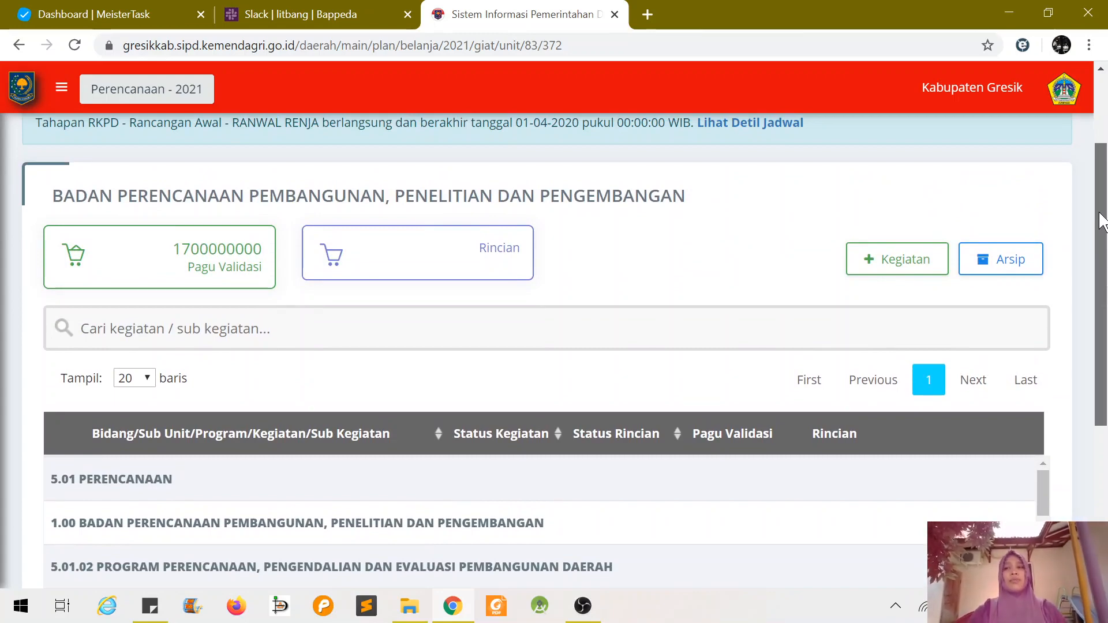
{"action": "left_click_drag", "start_coordinate": [1102, 222], "coordinate": [1106, 295]}
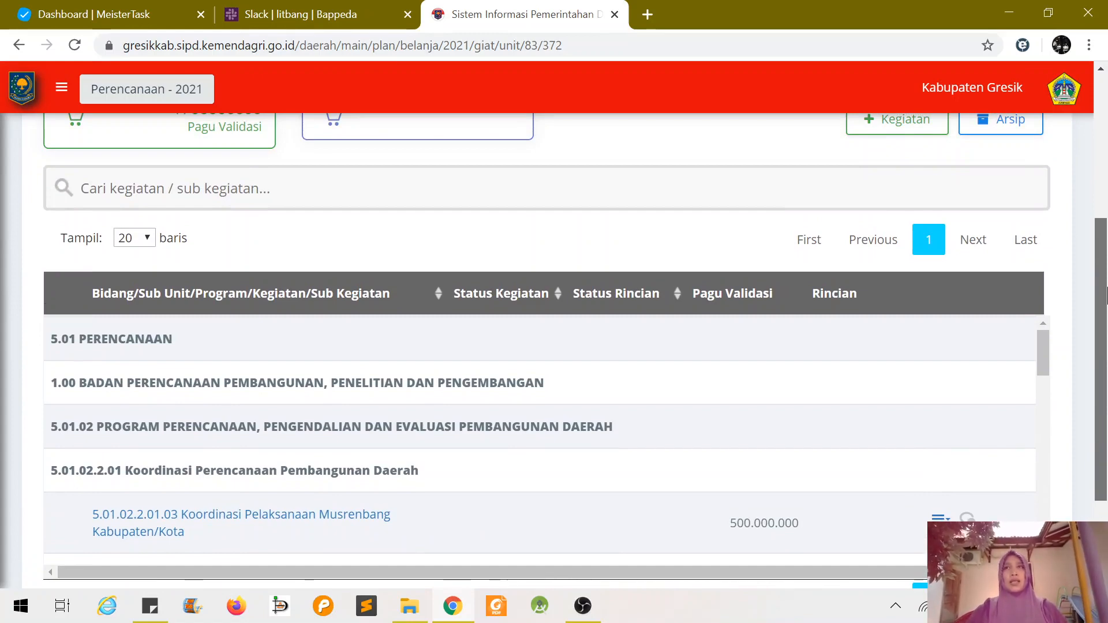
{"action": "left_click_drag", "start_coordinate": [1106, 294], "coordinate": [1106, 293]}
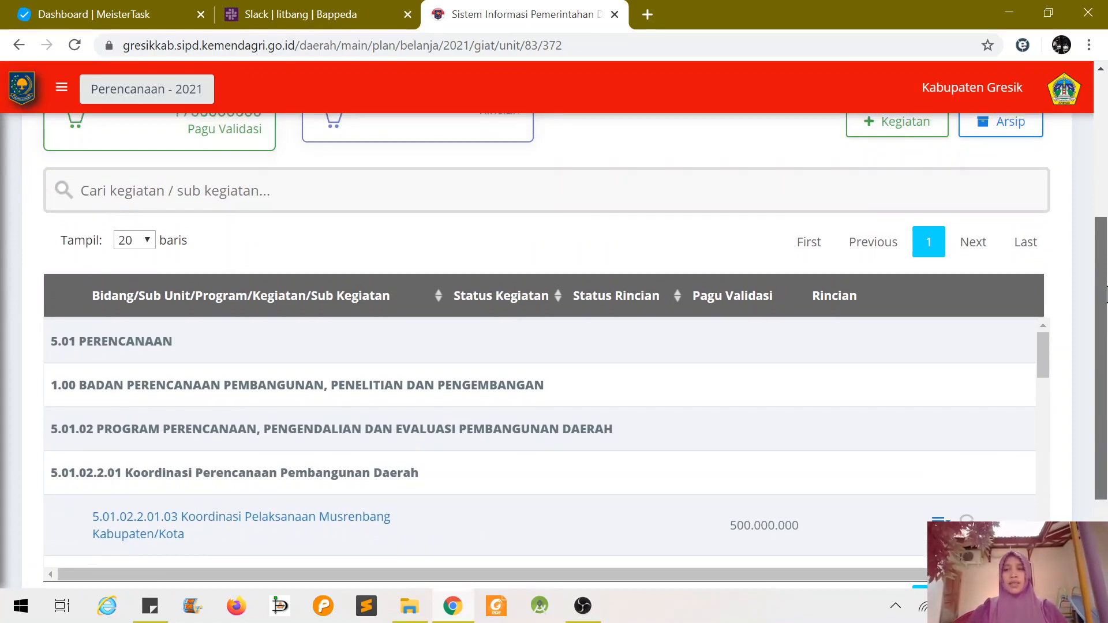
{"action": "mouse_move", "coordinate": [1042, 354]}
{"action": "left_mouse_down"}
{"action": "mouse_move", "coordinate": [1042, 522]}
{"action": "mouse_move", "coordinate": [1044, 364]}
{"action": "left_mouse_up"}
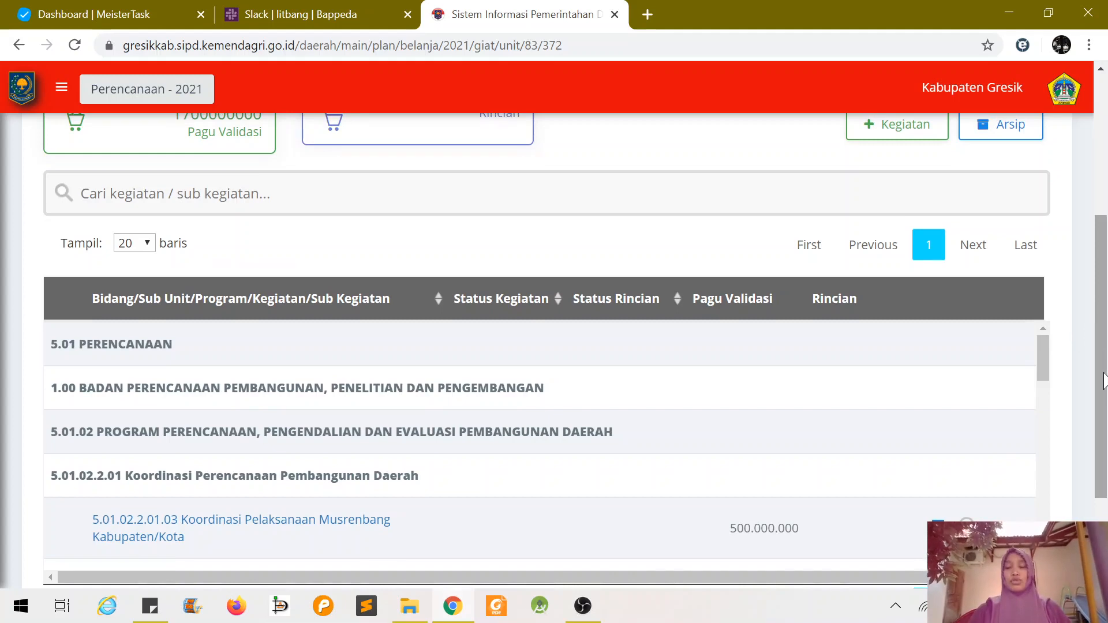
{"action": "left_click_drag", "start_coordinate": [1103, 380], "coordinate": [1105, 265]}
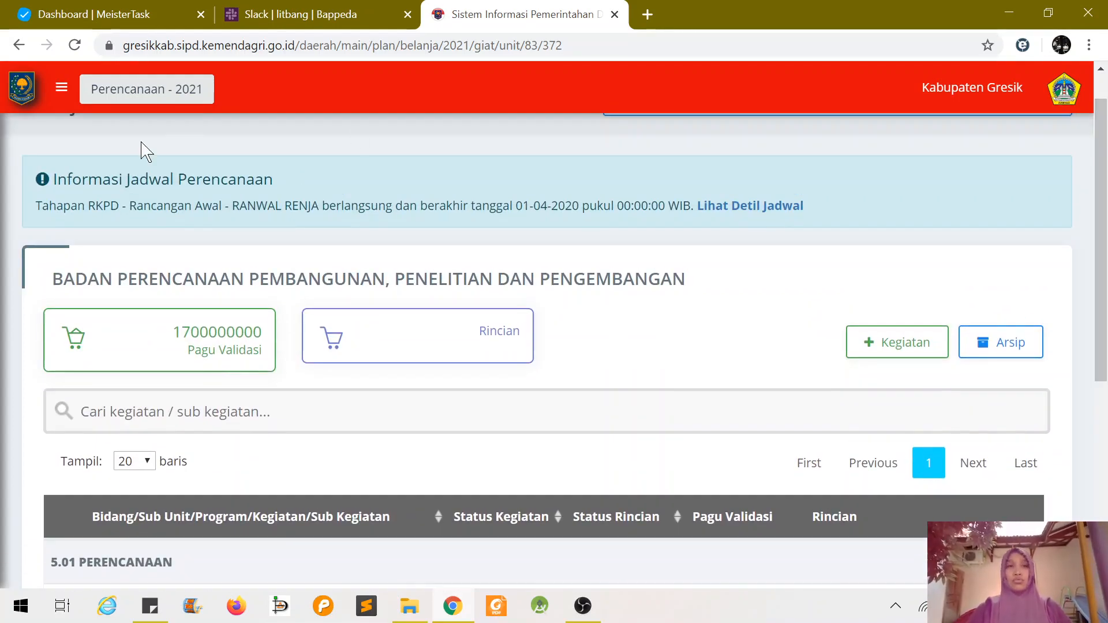
{"action": "left_click", "coordinate": [62, 89]}
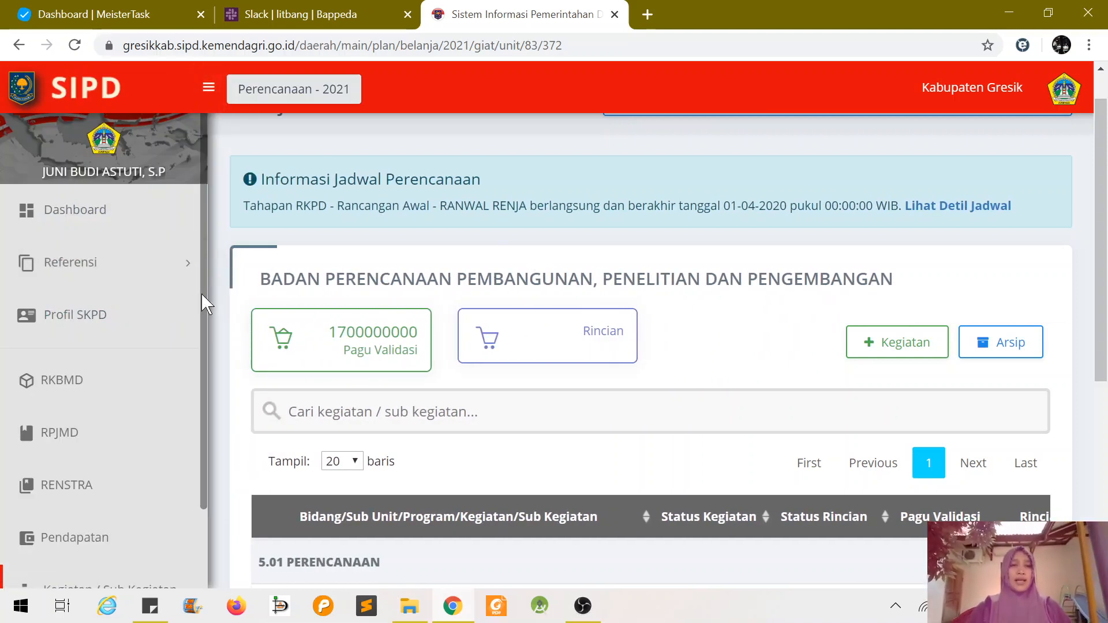
{"action": "scroll", "coordinate": [202, 293], "scroll_direction": "down", "scroll_amount": 2}
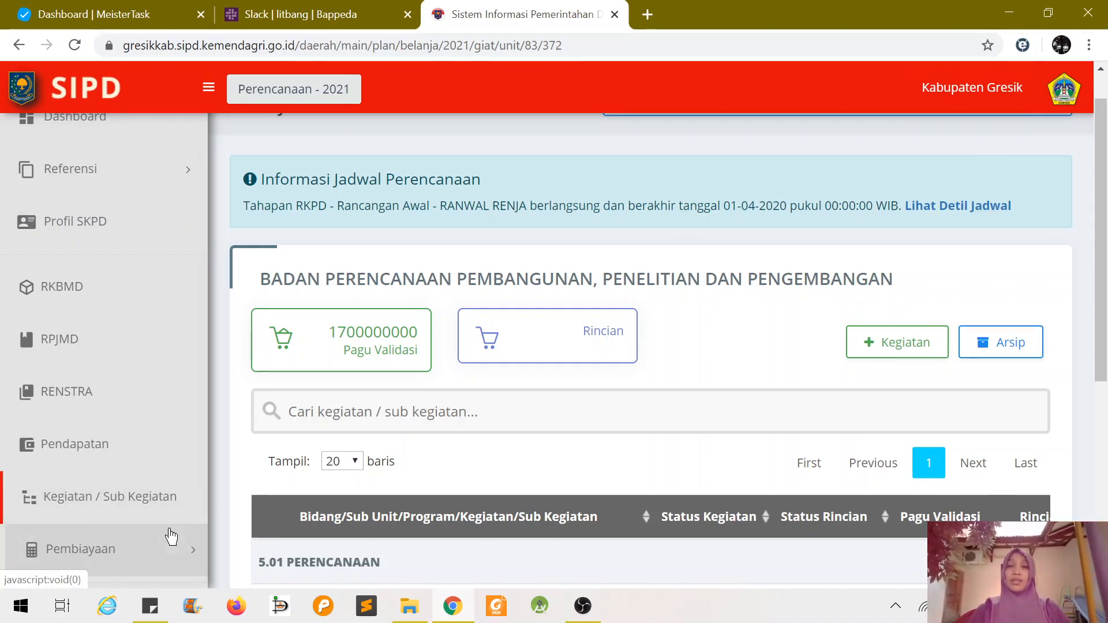
Log out of the current account and open the Sistem Informasi Pembangunan Daerah login page.
{"action": "left_click", "coordinate": [1079, 100]}
{"action": "left_click", "coordinate": [943, 184]}
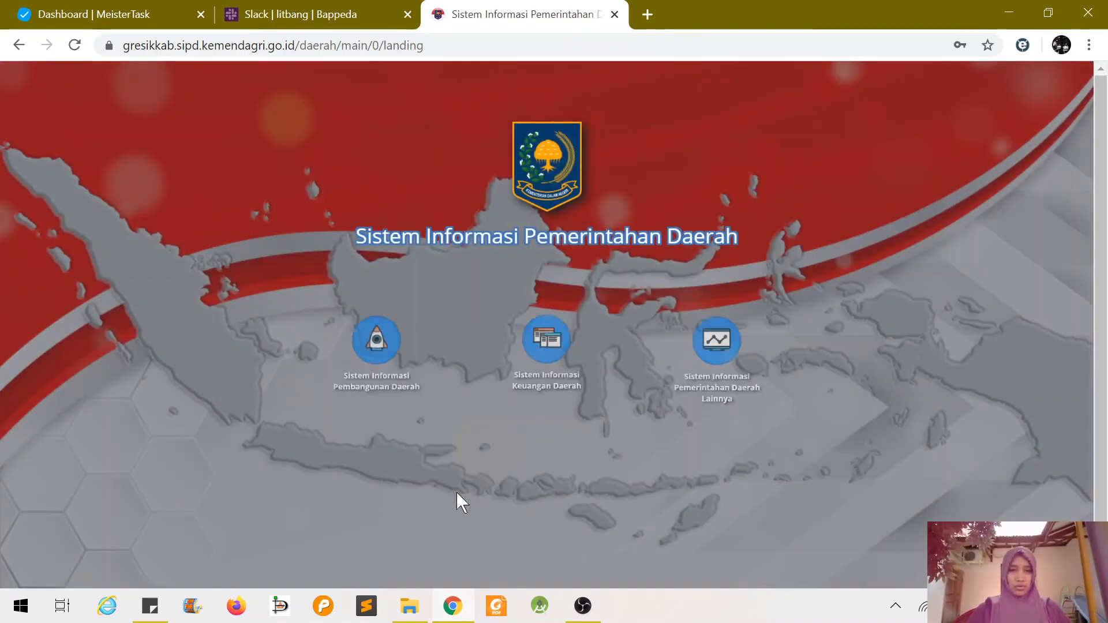
{"action": "left_click", "coordinate": [375, 343]}
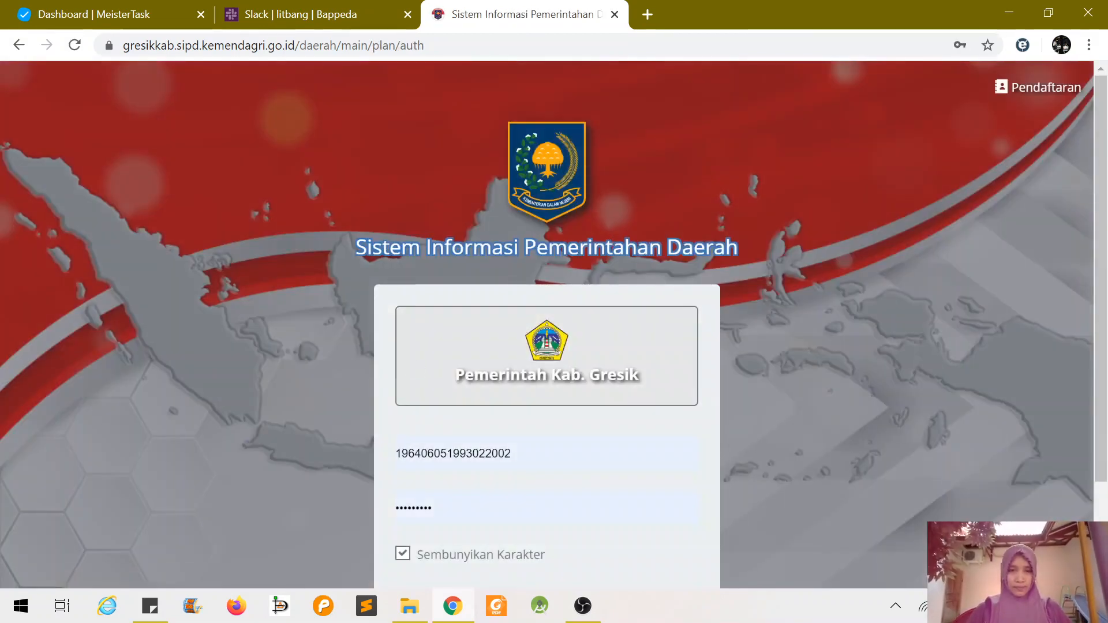
Log in with another saved account's username and password, and open the 2021 planning data.
{"action": "left_click_drag", "start_coordinate": [517, 454], "coordinate": [343, 470]}
{"action": "key", "text": "BackSpace"}
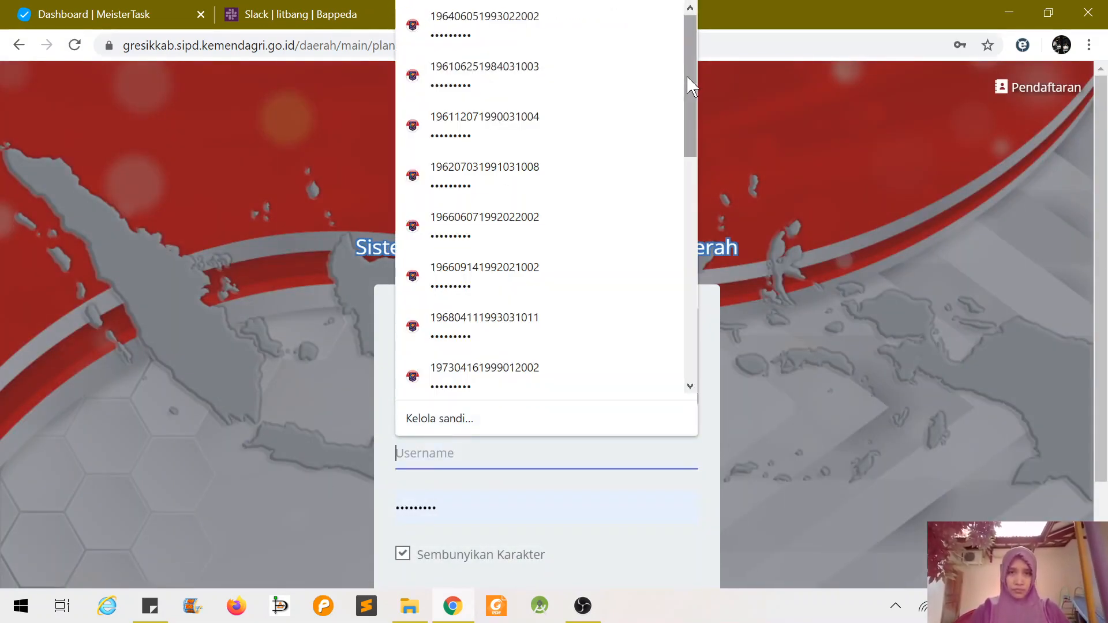
{"action": "left_click_drag", "start_coordinate": [687, 76], "coordinate": [692, 36]}
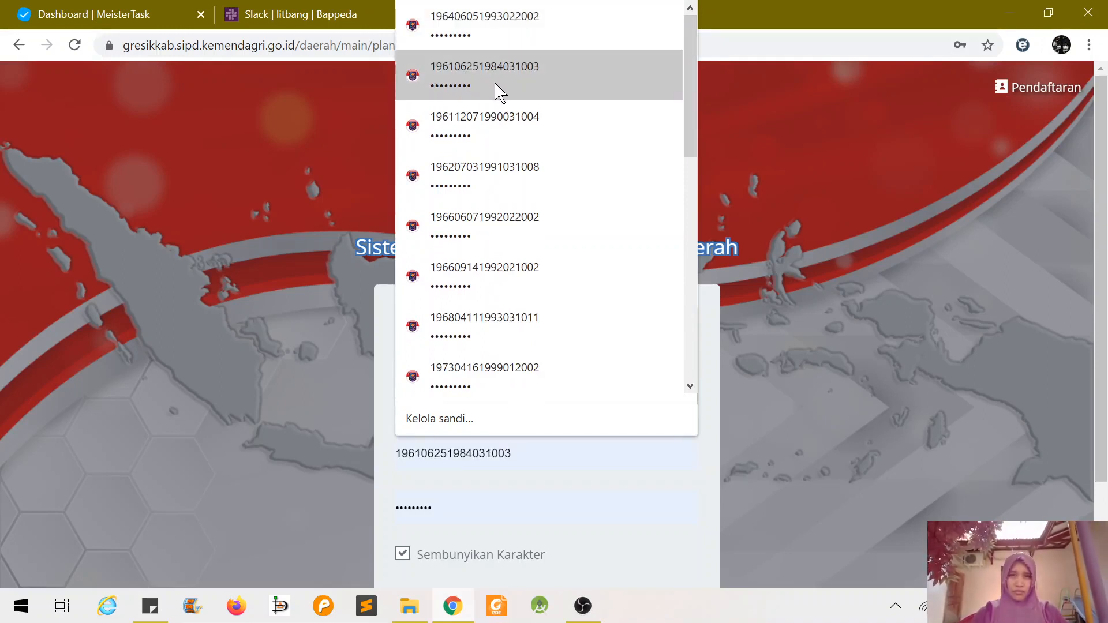
{"action": "left_click", "coordinate": [484, 124]}
{"action": "scroll", "coordinate": [465, 492], "scroll_direction": "down", "scroll_amount": 2}
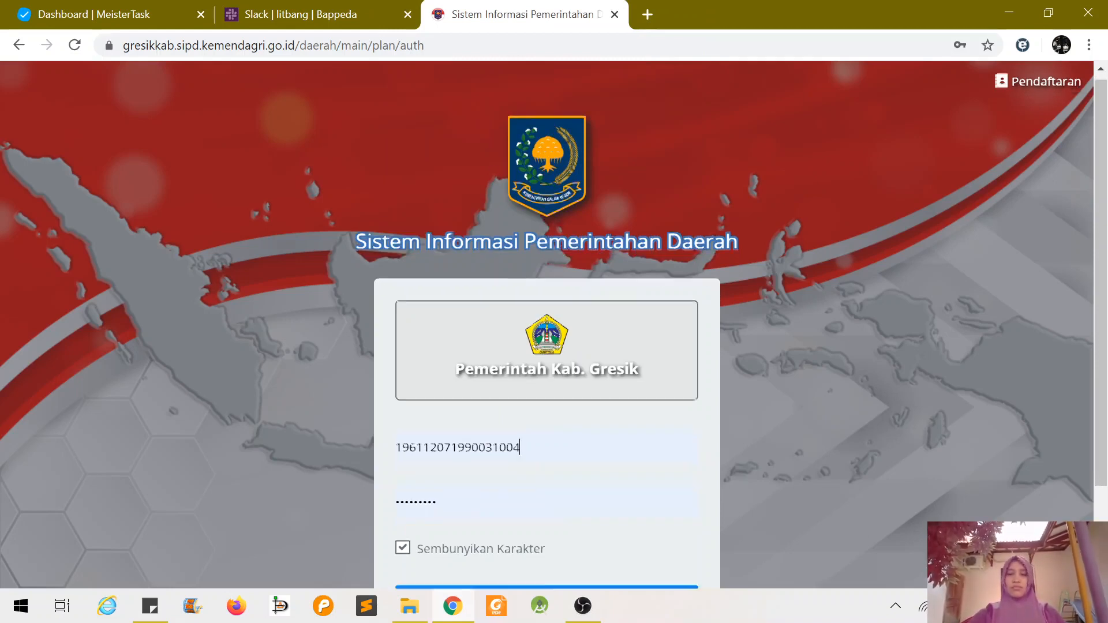
{"action": "left_click", "coordinate": [610, 512]}
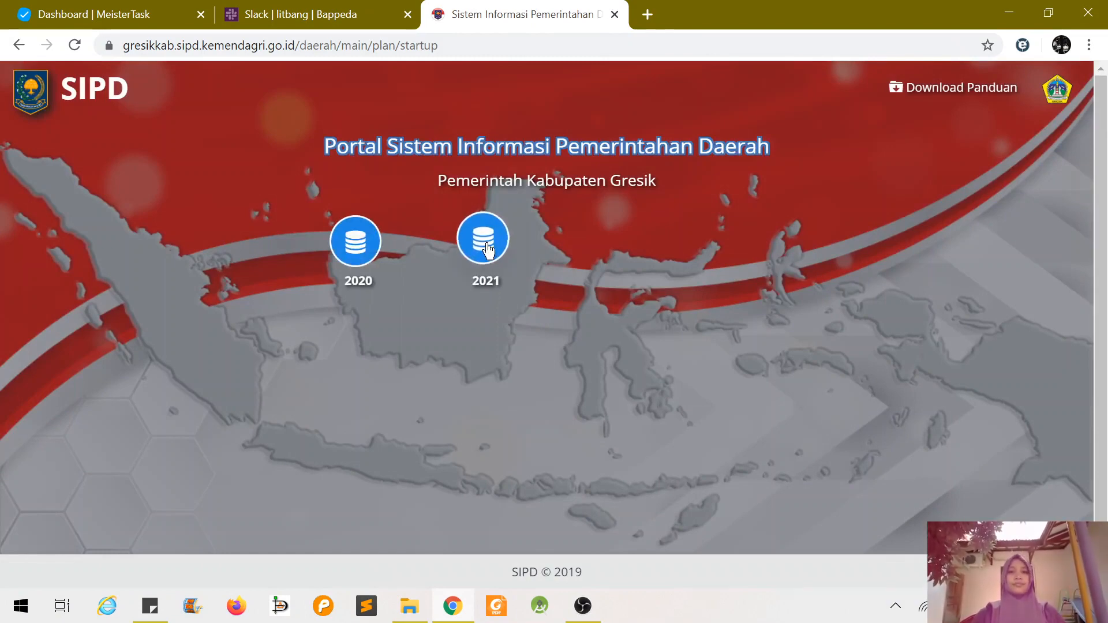
{"action": "left_click", "coordinate": [485, 245]}
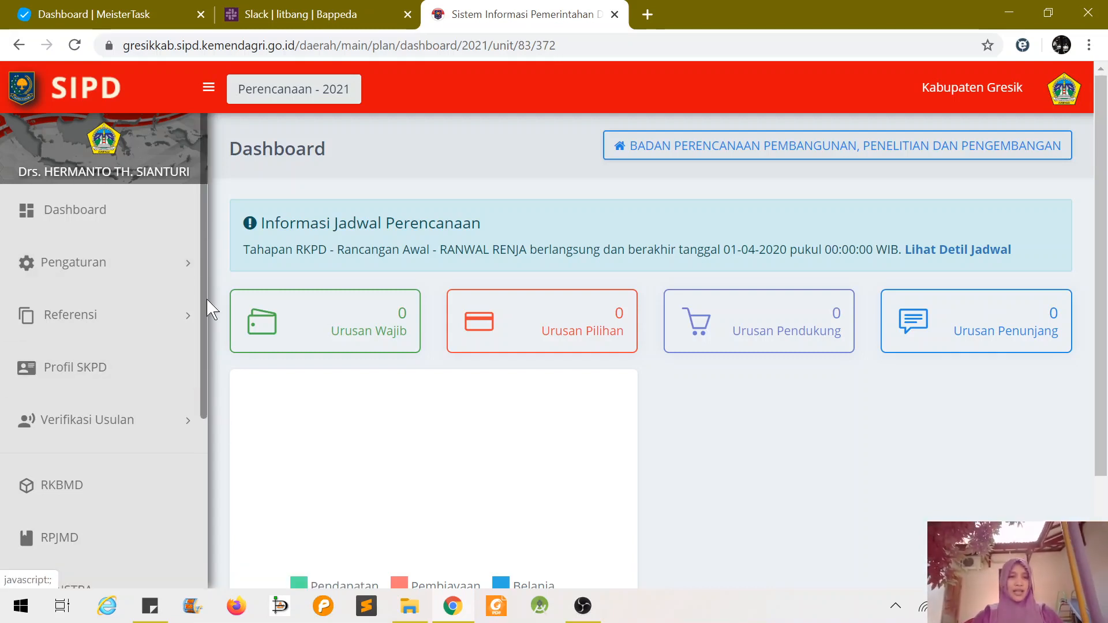
Open the Renja Lampiran 1 report for Badan Perencanaan Pembangunan, Penelitian dan Pengembangan and dismiss the print preview.
{"action": "left_click_drag", "start_coordinate": [206, 300], "coordinate": [196, 513]}
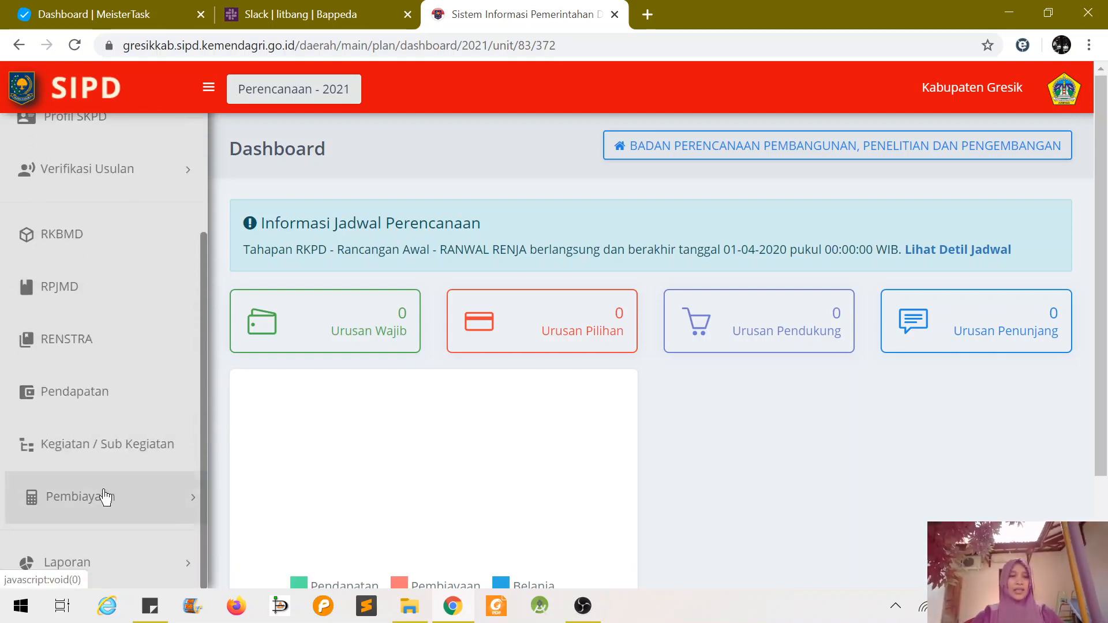
{"action": "left_click", "coordinate": [70, 567]}
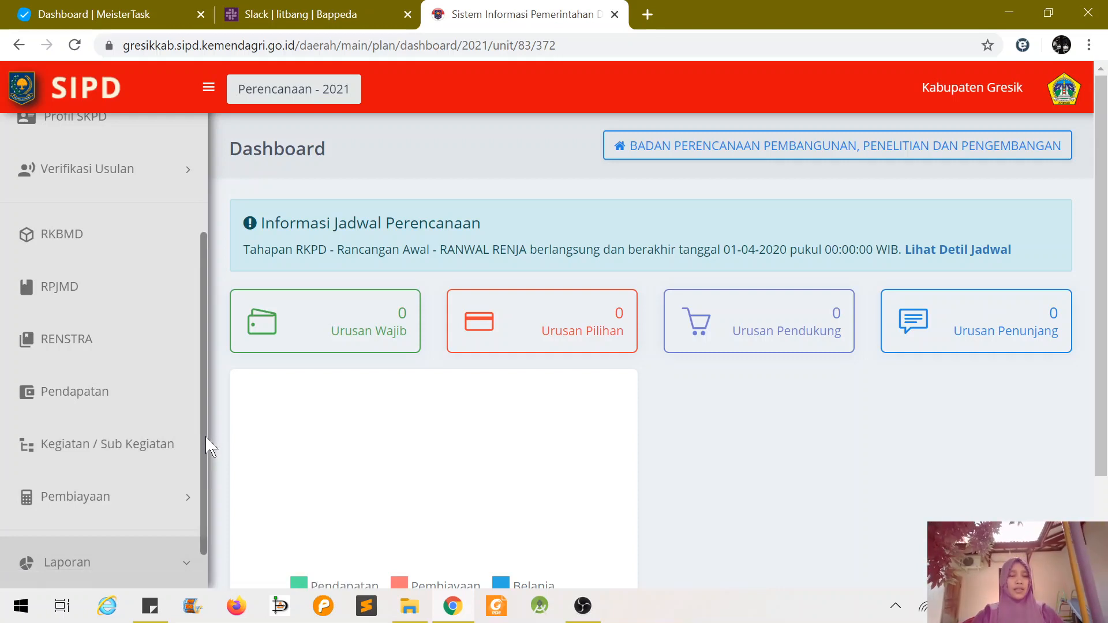
{"action": "left_click_drag", "start_coordinate": [205, 436], "coordinate": [193, 537]}
{"action": "left_click", "coordinate": [145, 533]}
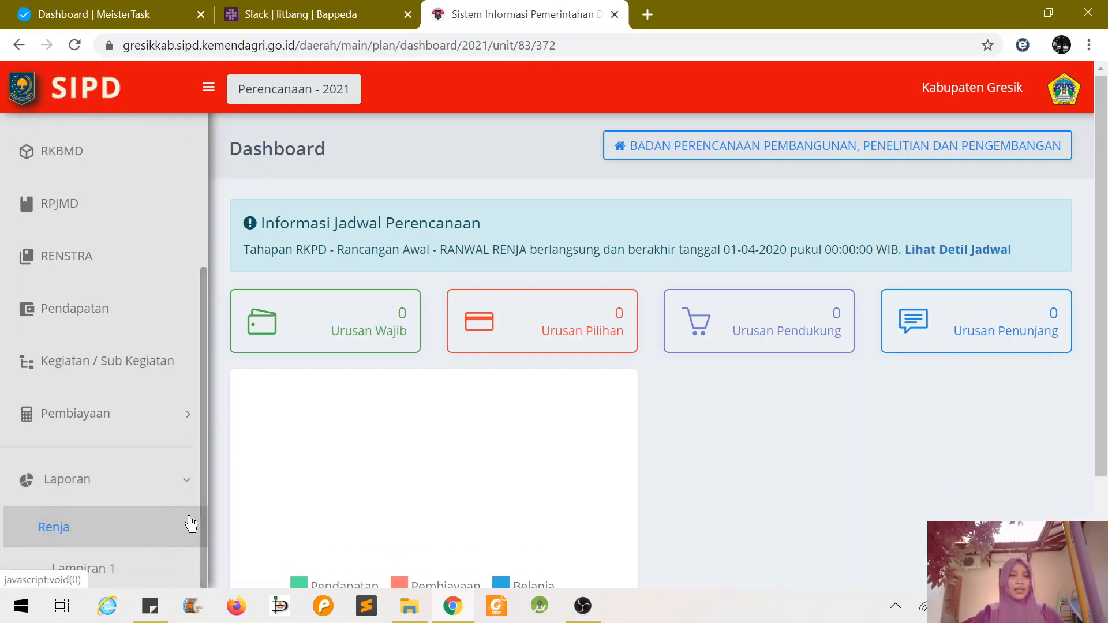
{"action": "scroll", "coordinate": [202, 537], "scroll_direction": "down", "scroll_amount": 1}
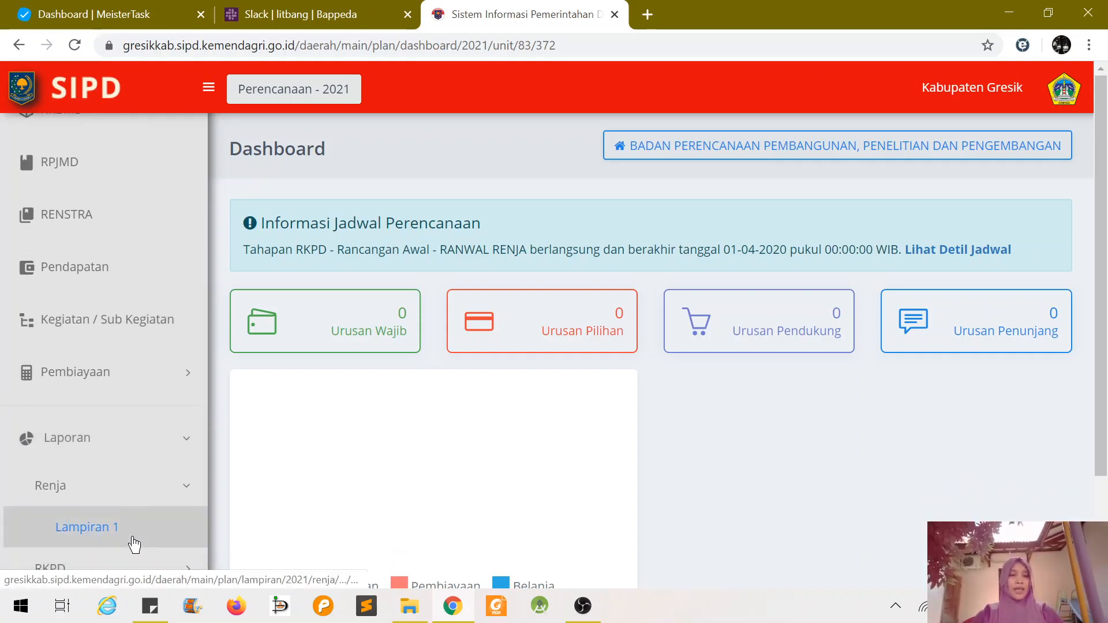
{"action": "left_click", "coordinate": [135, 540]}
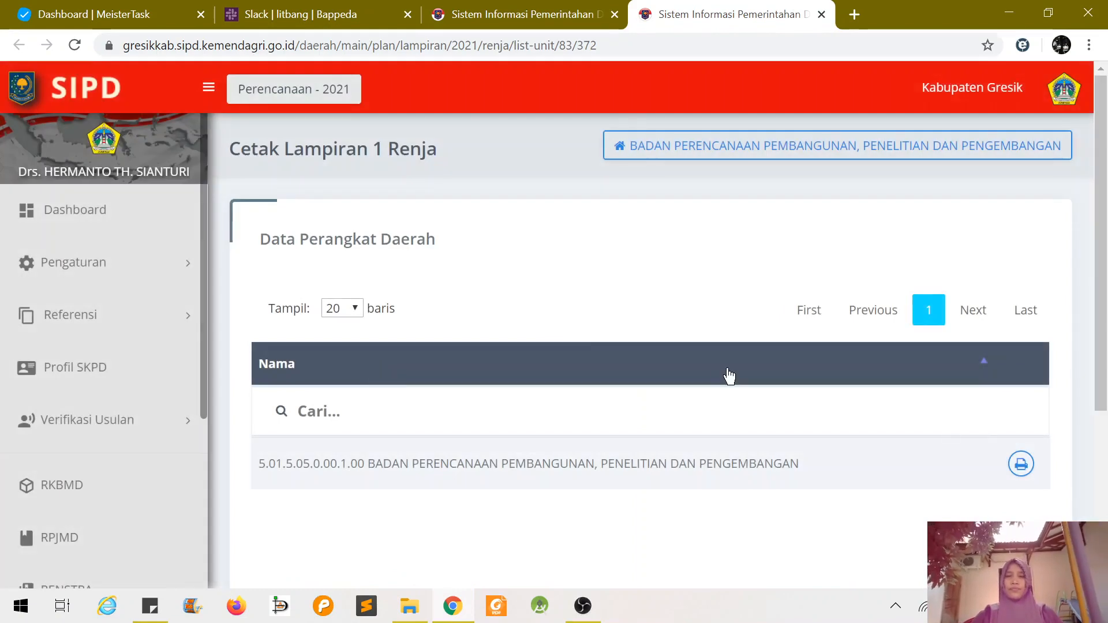
{"action": "left_click", "coordinate": [1020, 464]}
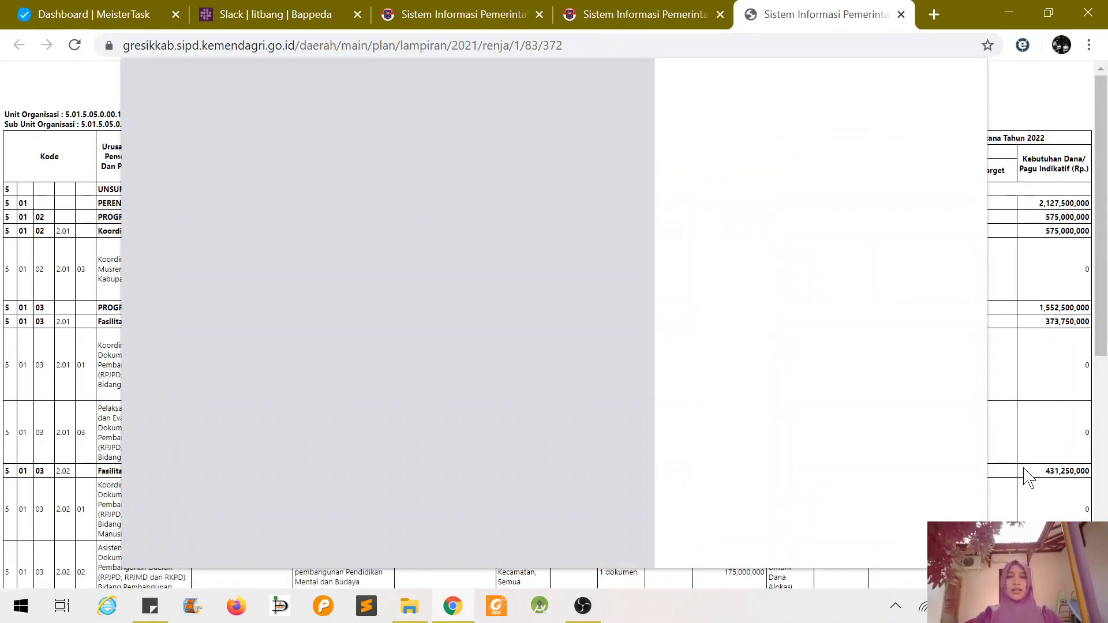
{"action": "key", "text": "Escape"}
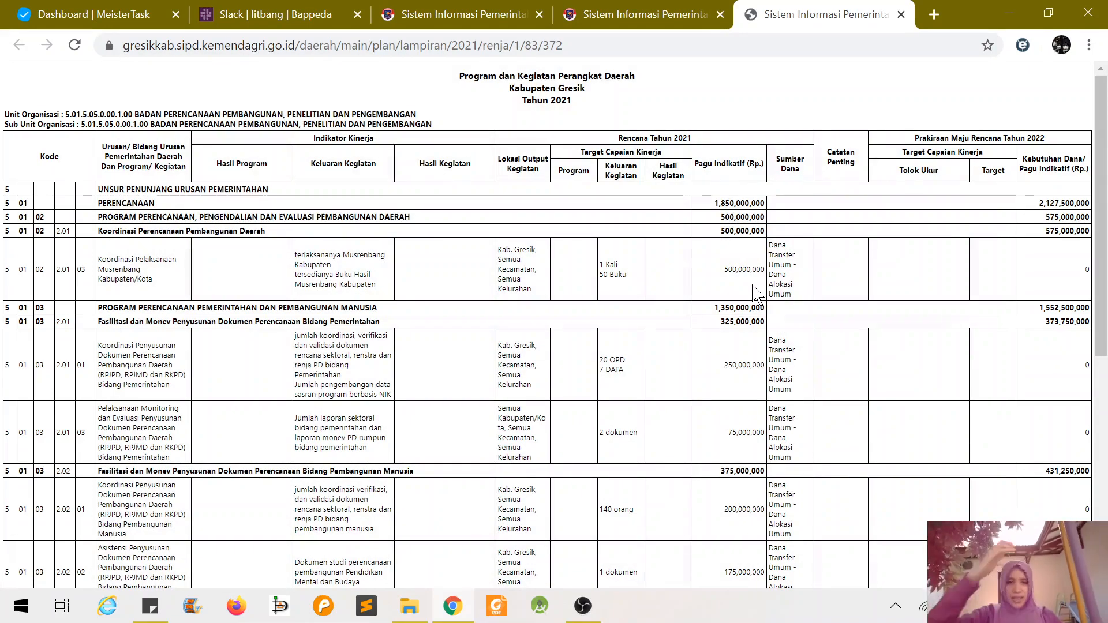
Compare the Pagu Indikatif amounts in the Lampiran 1 report with the Pagu Validasi total and sub-activities on the Belanja page.
{"action": "left_click_drag", "start_coordinate": [1101, 228], "coordinate": [1099, 197]}
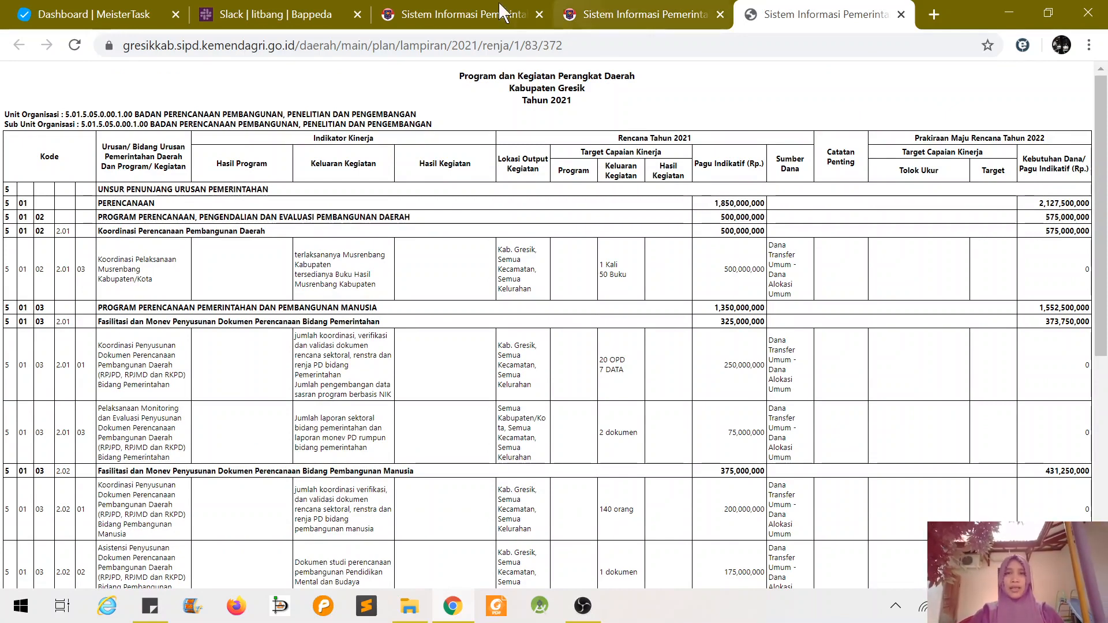
{"action": "left_click", "coordinate": [454, 15]}
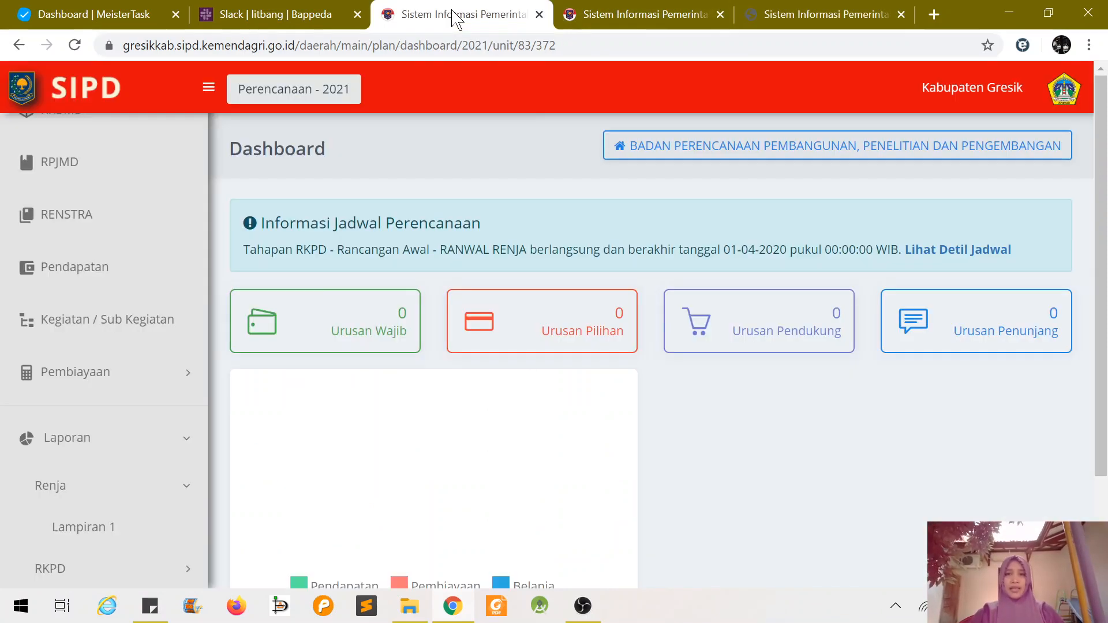
{"action": "left_click", "coordinate": [111, 332]}
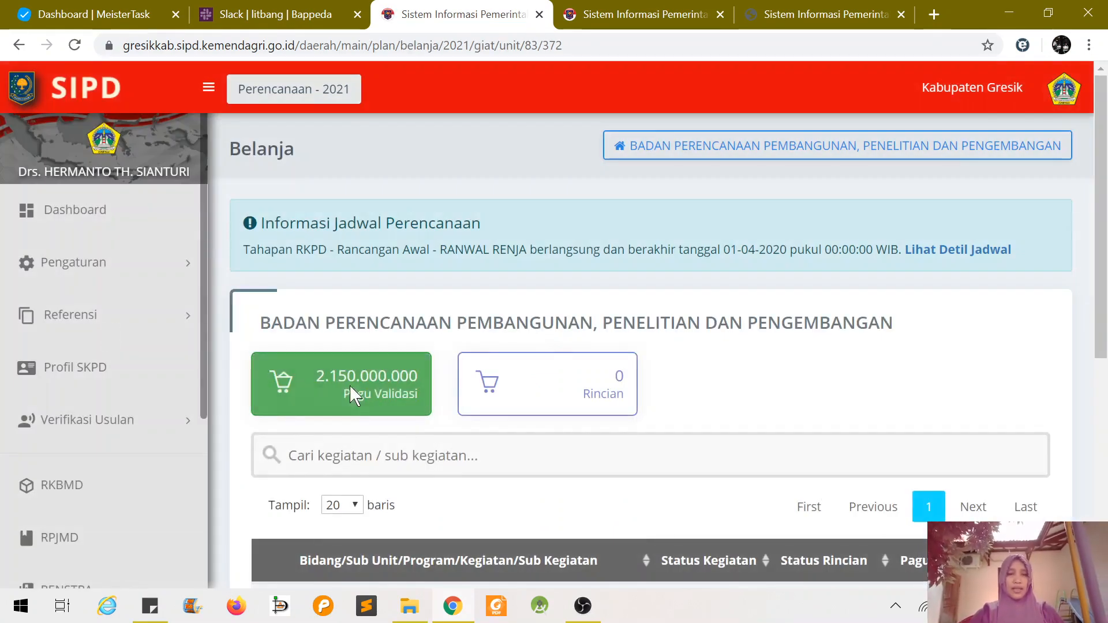
{"action": "left_click", "coordinate": [613, 13]}
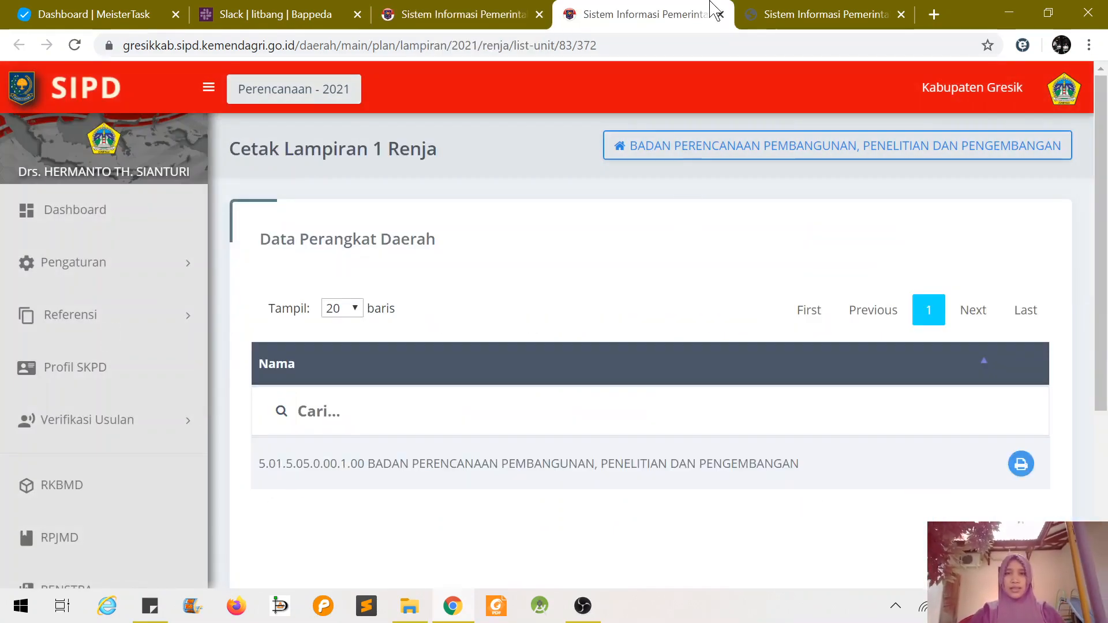
{"action": "left_click", "coordinate": [830, 12]}
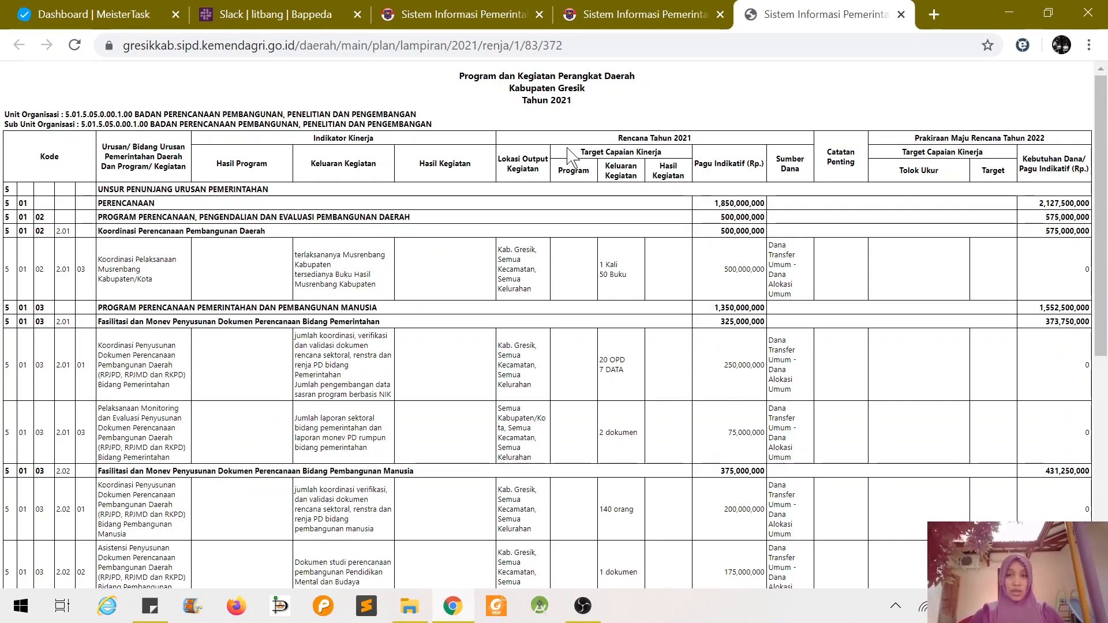
{"action": "left_click", "coordinate": [410, 13]}
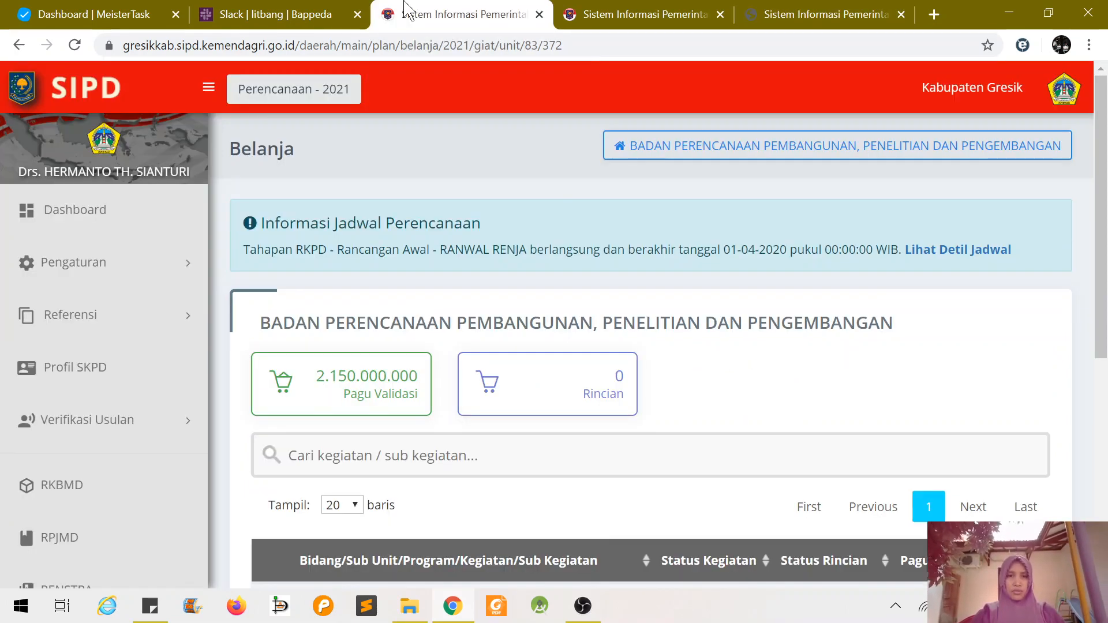
{"action": "scroll", "coordinate": [1079, 393], "scroll_direction": "down", "scroll_amount": 5}
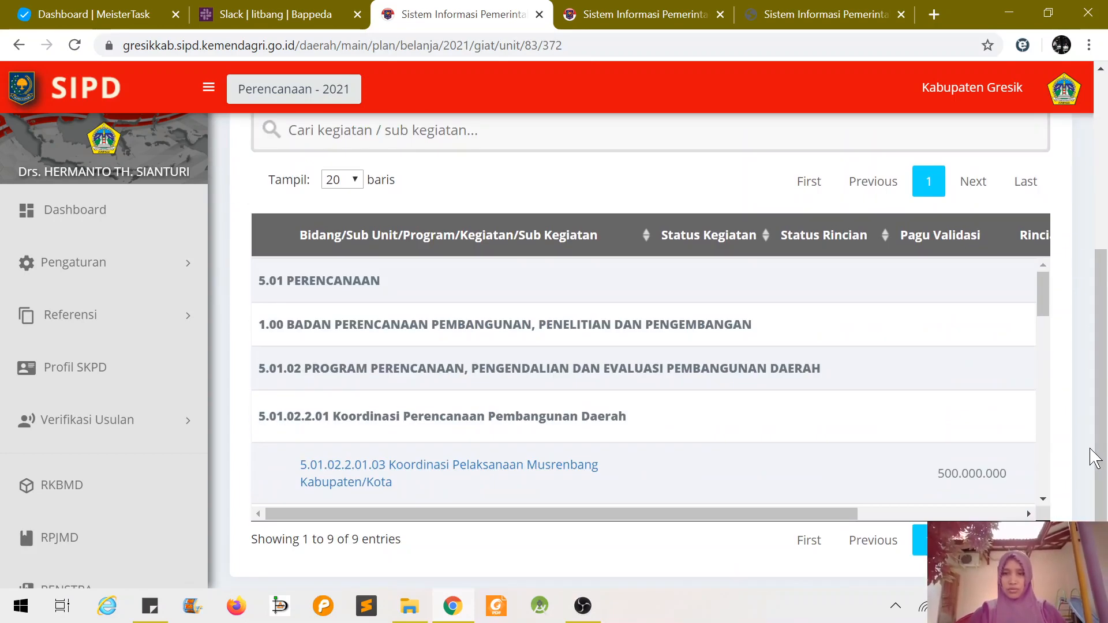
Check the Pagu Validasi of the sub-activities under programs 5.01.02 and 5.01.03 on the Belanja page against the Lampiran 1 report.
{"action": "left_click_drag", "start_coordinate": [1042, 294], "coordinate": [1036, 329]}
{"action": "left_click", "coordinate": [793, 13]}
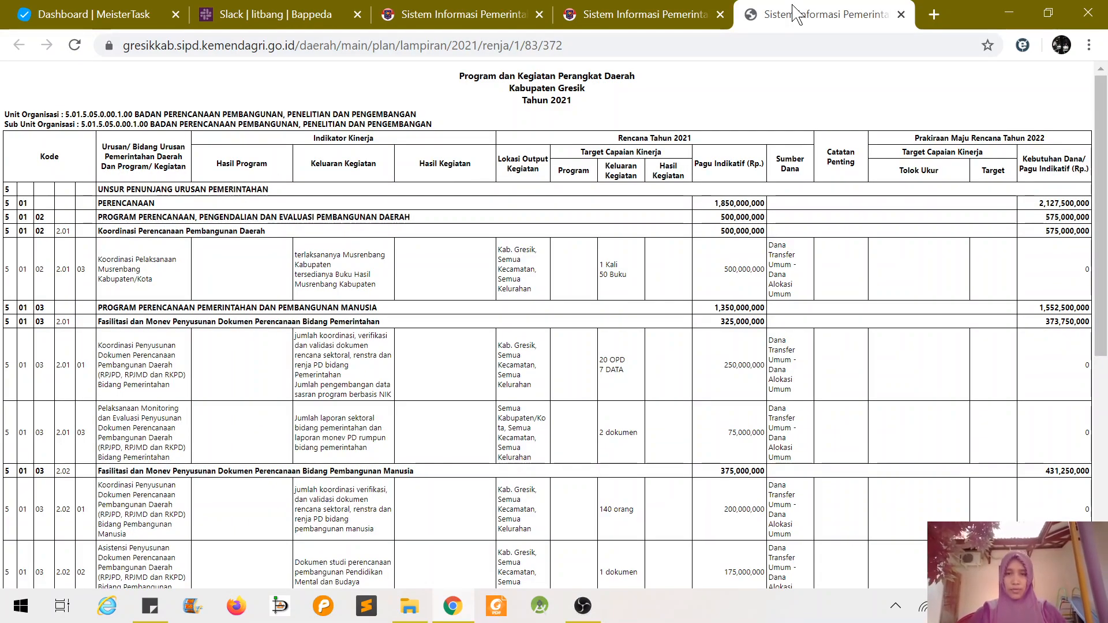
{"action": "mouse_move", "coordinate": [1099, 257]}
{"action": "left_mouse_down"}
{"action": "mouse_move", "coordinate": [1098, 476]}
{"action": "mouse_move", "coordinate": [1100, 248]}
{"action": "left_mouse_up"}
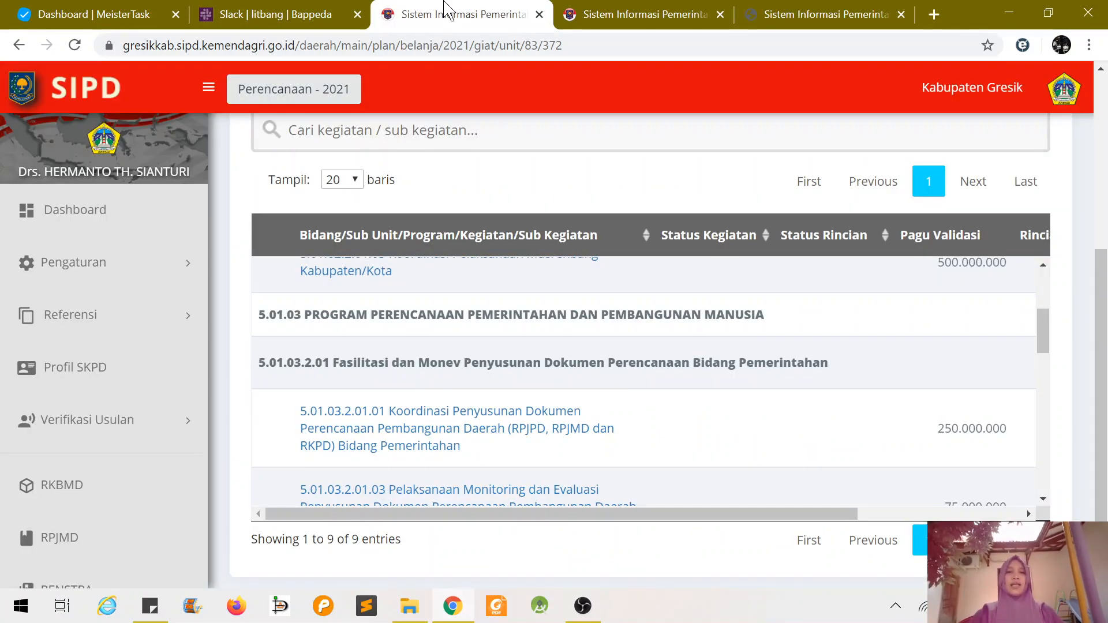
{"action": "left_click", "coordinate": [447, 14]}
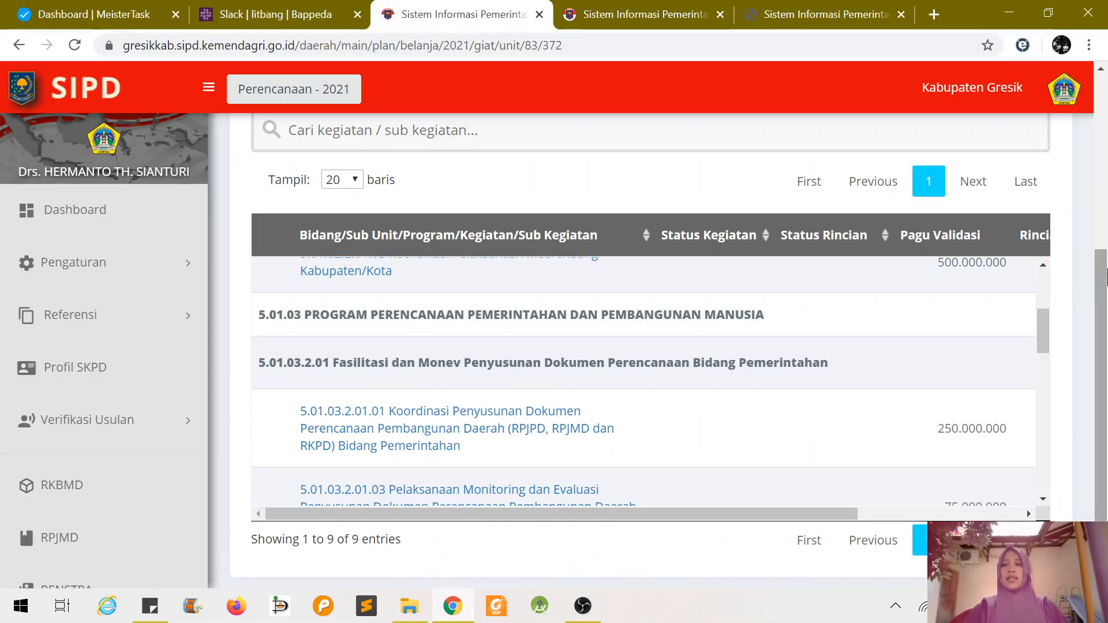
Compare the overall Pagu Validasi on the Belanja page with the PERENCANAAN total in Lampiran 1, and revisit the Cetak Lampiran 1 Renja page.
{"action": "left_click_drag", "start_coordinate": [1102, 284], "coordinate": [1102, 204]}
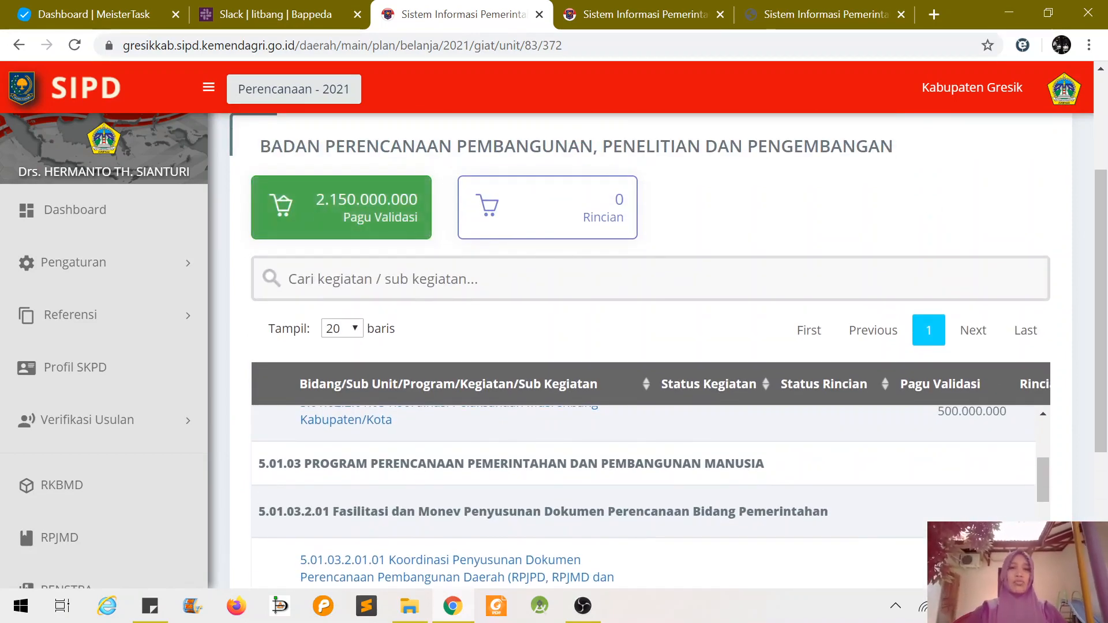
{"action": "left_click", "coordinate": [840, 13]}
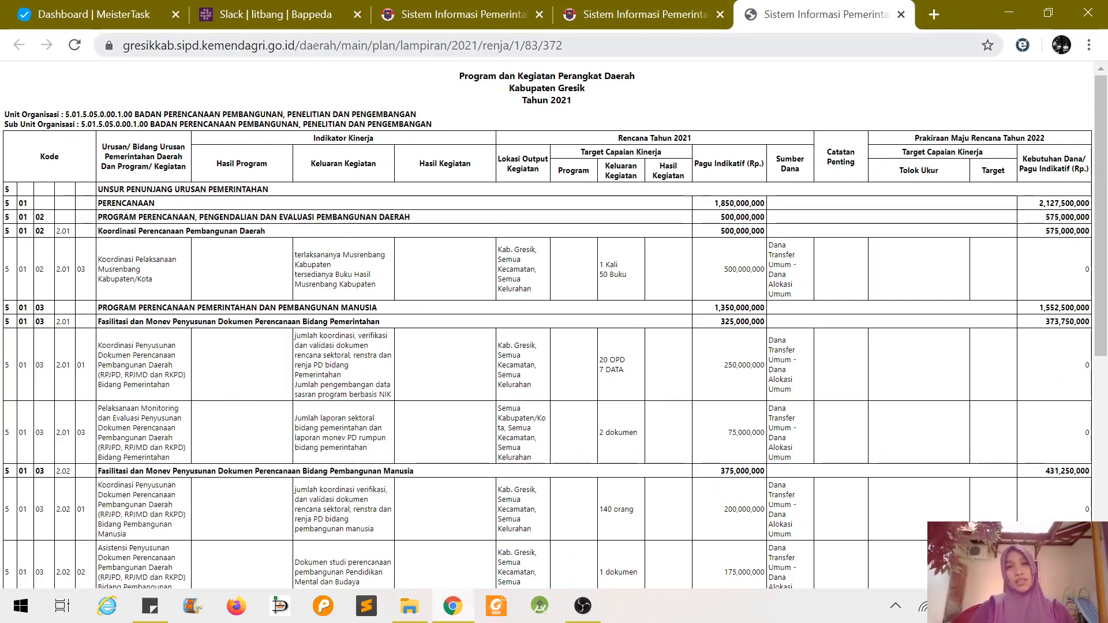
{"action": "left_click", "coordinate": [461, 14]}
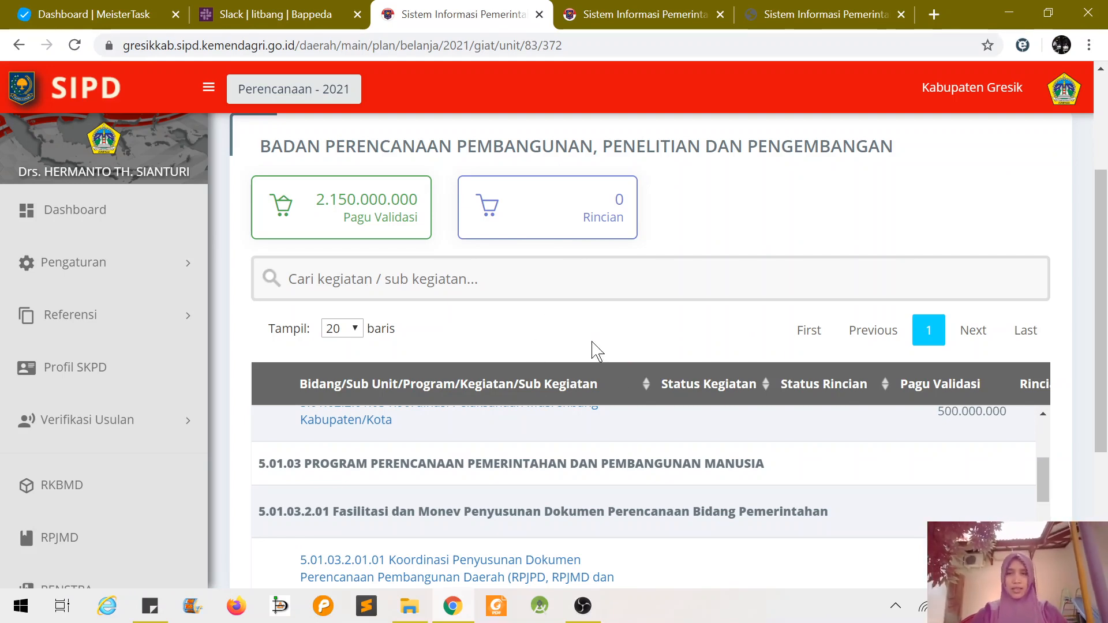
{"action": "left_click", "coordinate": [841, 9]}
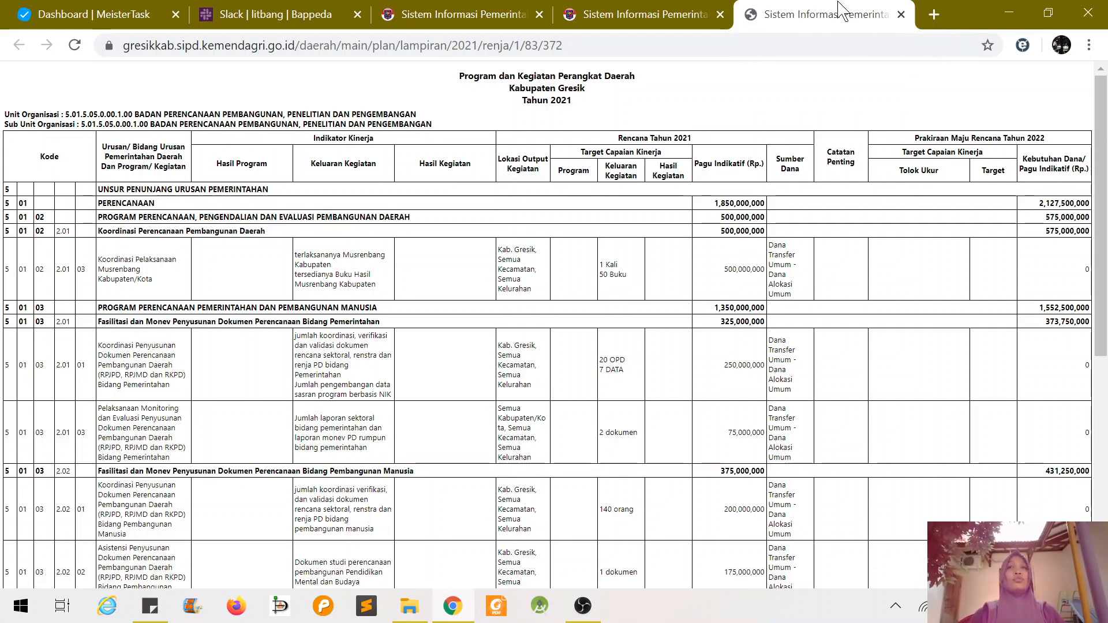
{"action": "left_click", "coordinate": [445, 8]}
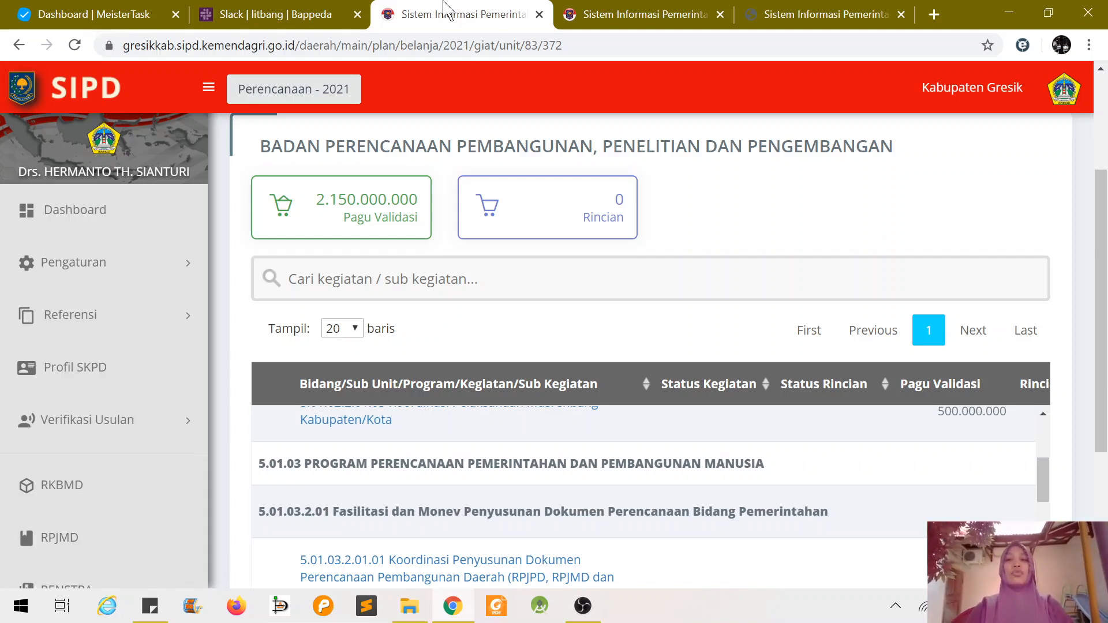
{"action": "left_click_drag", "start_coordinate": [1101, 444], "coordinate": [1102, 323]}
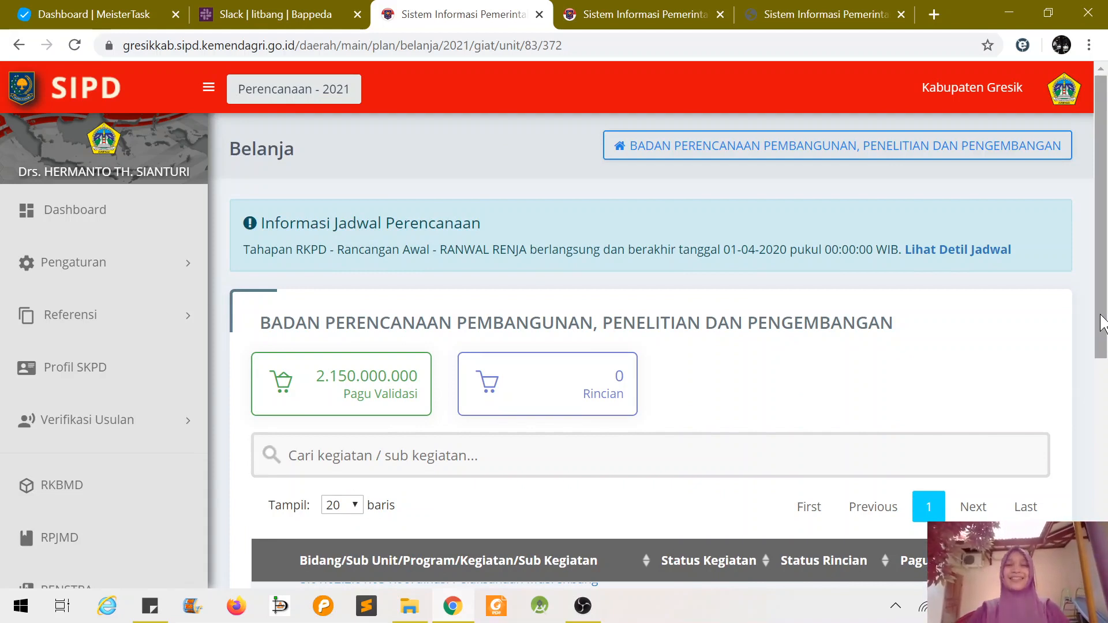
{"action": "left_click", "coordinate": [649, 12]}
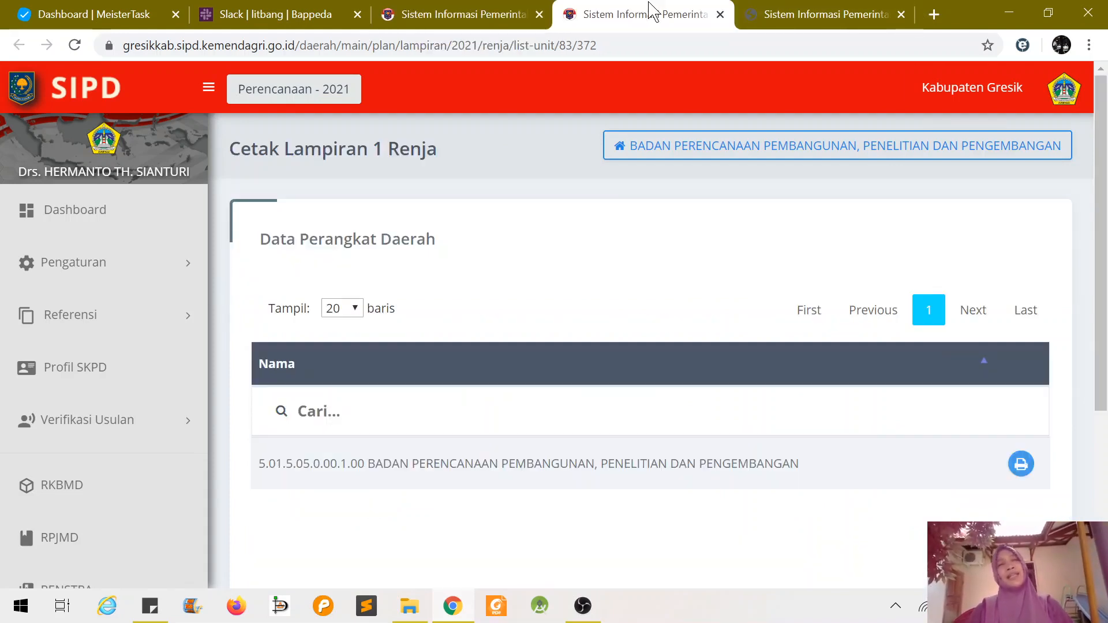
{"action": "left_click", "coordinate": [780, 13]}
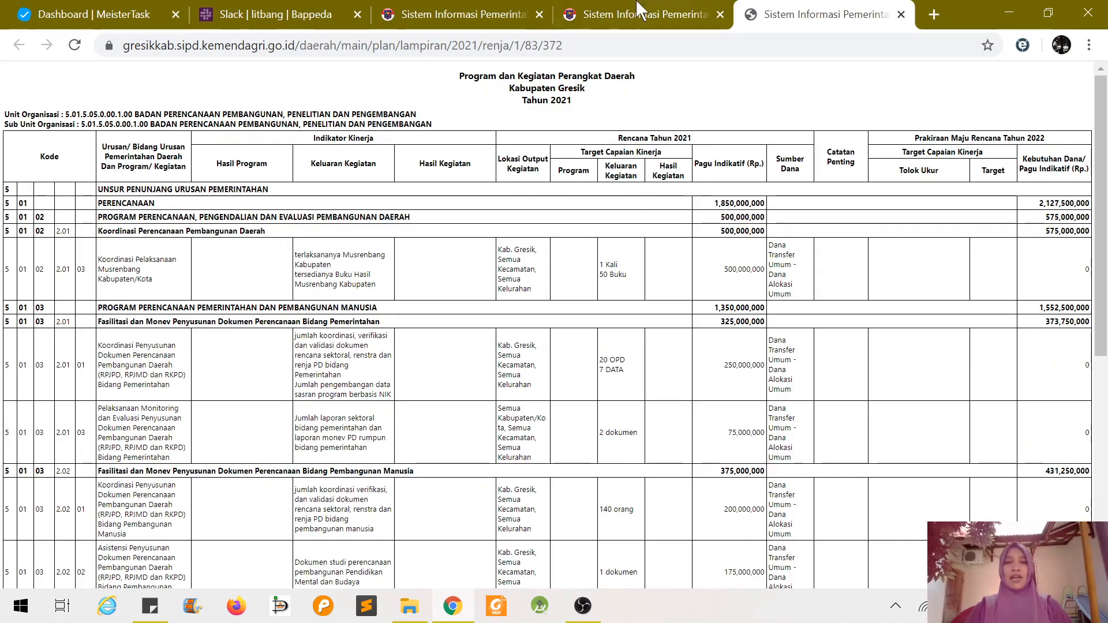
{"action": "left_click", "coordinate": [646, 9]}
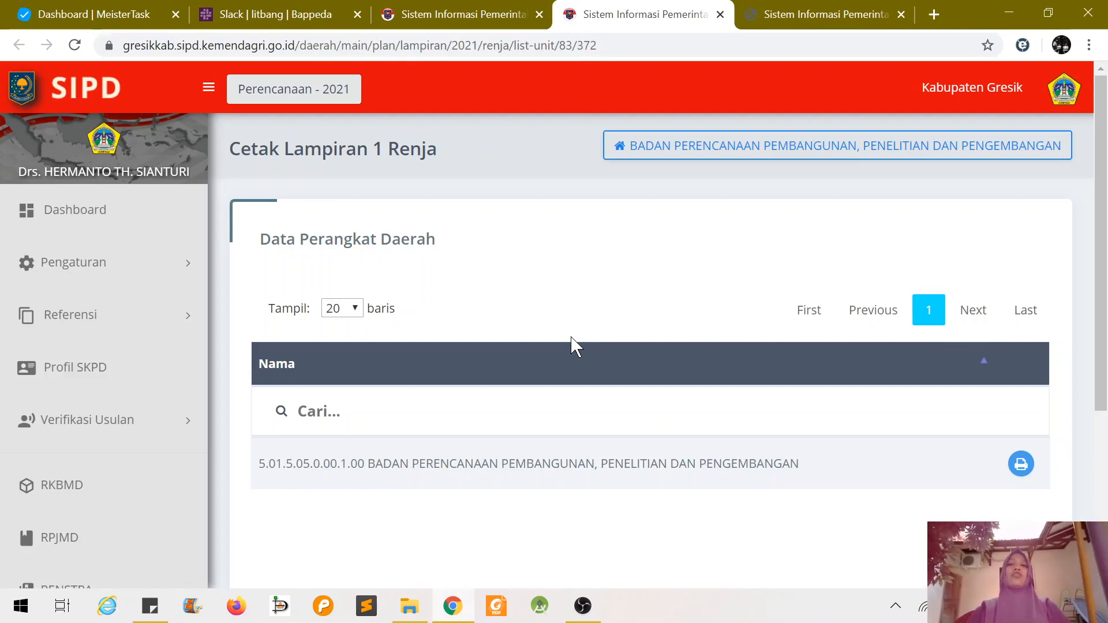
Return to the Belanja page and log out of the current SIPD account.
{"action": "left_click", "coordinate": [473, 9]}
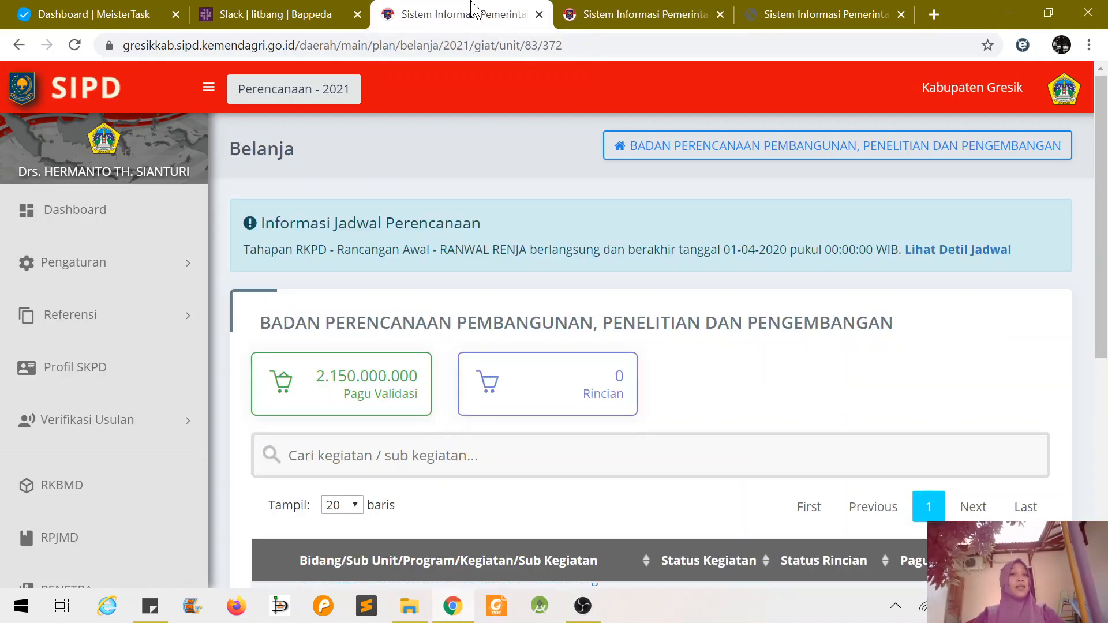
{"action": "left_click", "coordinate": [1064, 88]}
{"action": "left_click", "coordinate": [928, 187]}
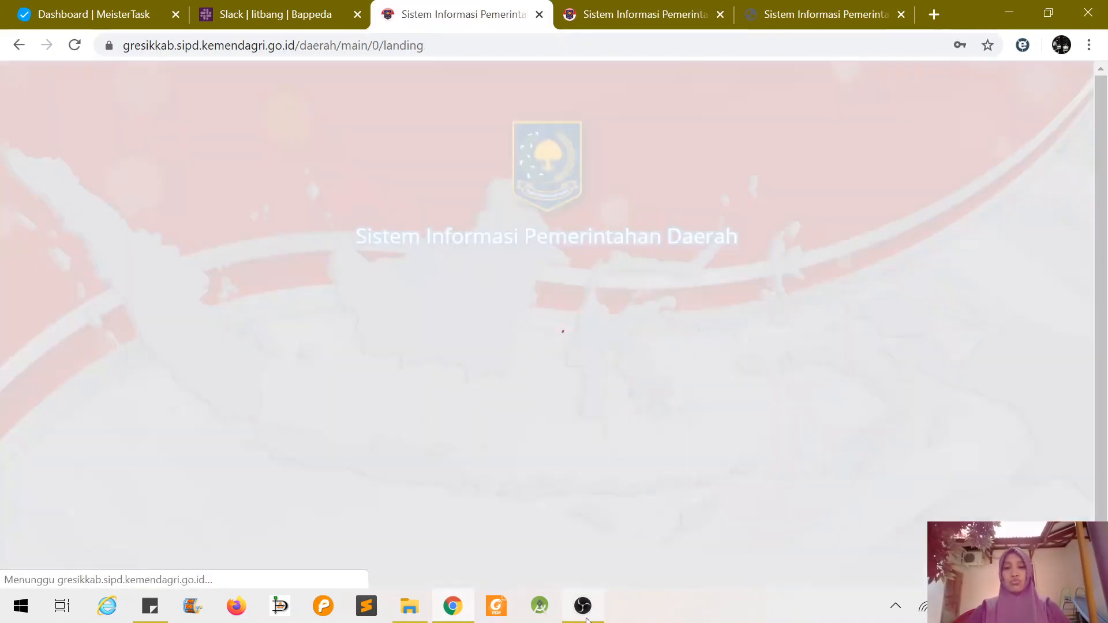